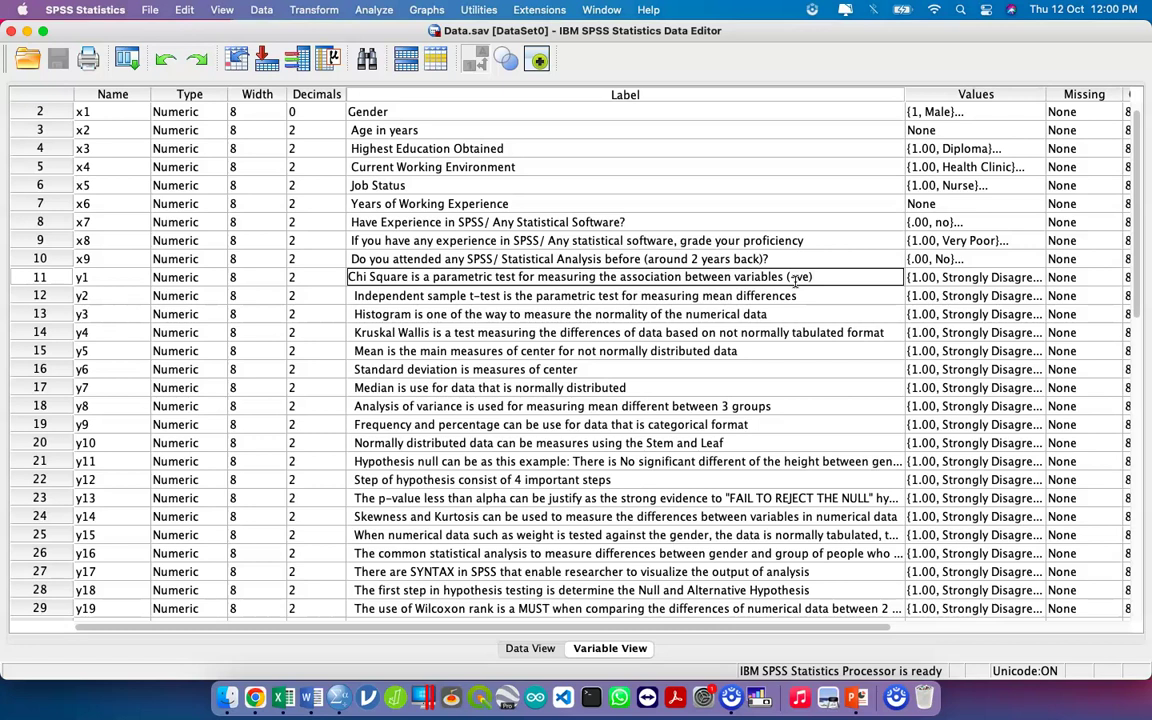
- Review the label statements of variables y1 to y4 to judge whether each one is negatively worded
{"action": "left_click", "coordinate": [686, 340]}
{"action": "left_click", "coordinate": [428, 292]}
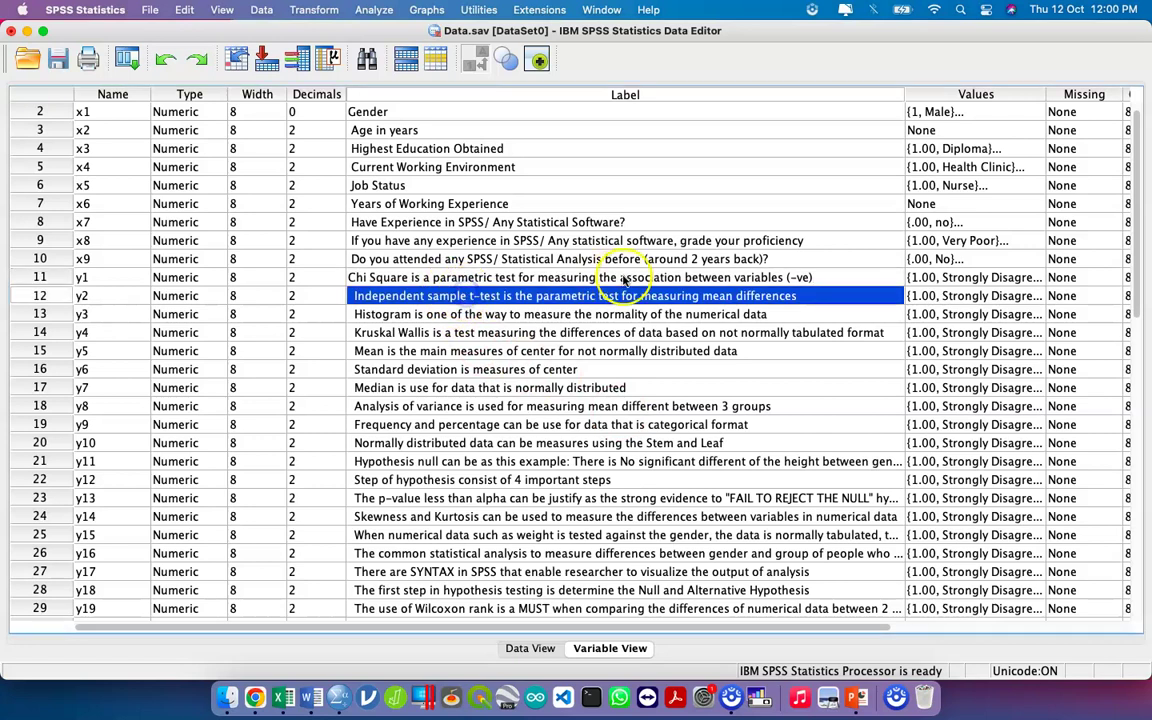
{"action": "left_click", "coordinate": [800, 295]}
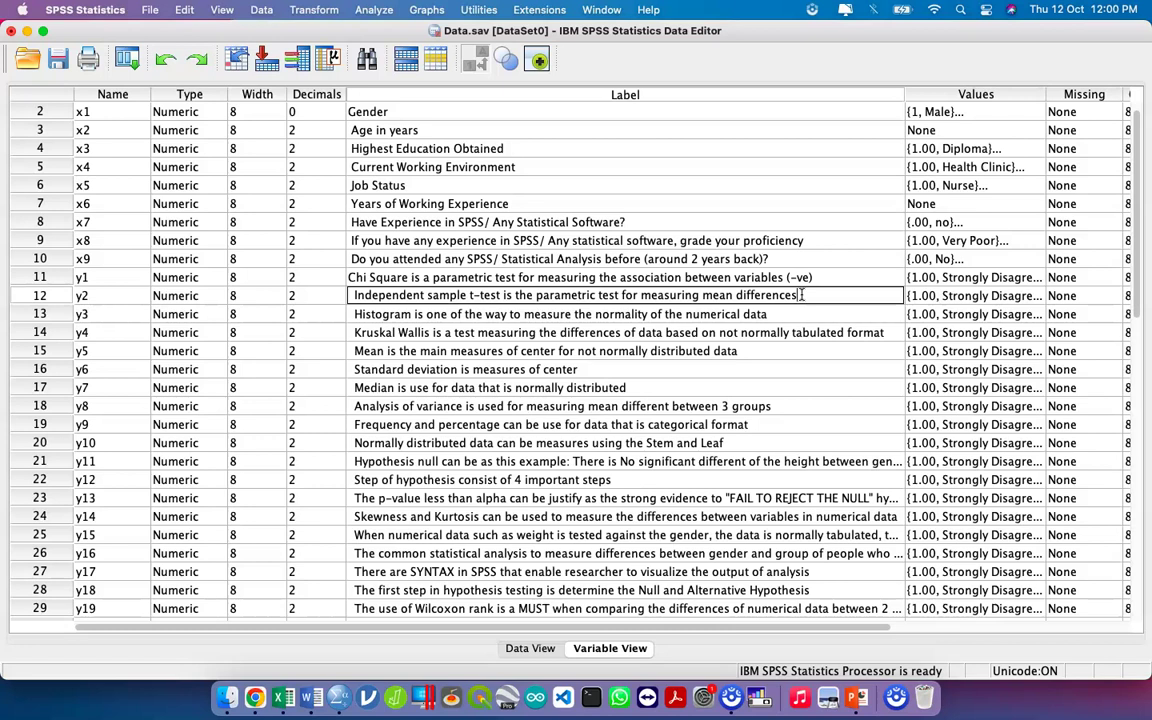
{"action": "left_click", "coordinate": [851, 274]}
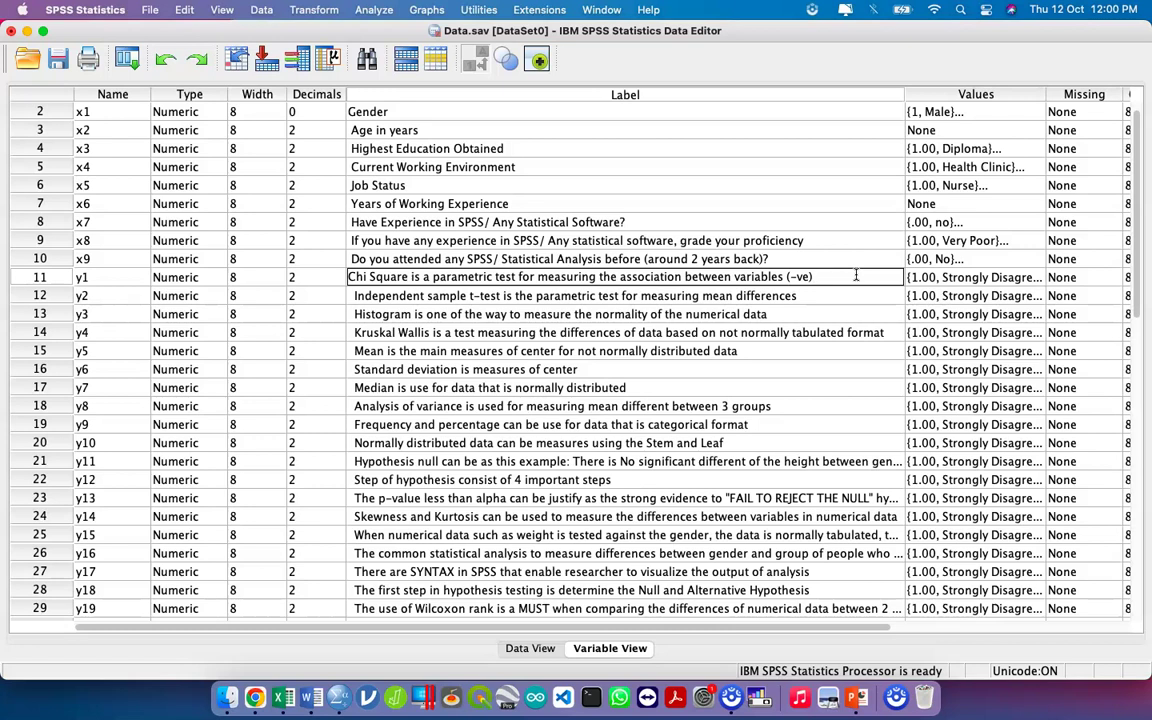
{"action": "left_click", "coordinate": [804, 314]}
{"action": "left_click", "coordinate": [804, 314]}
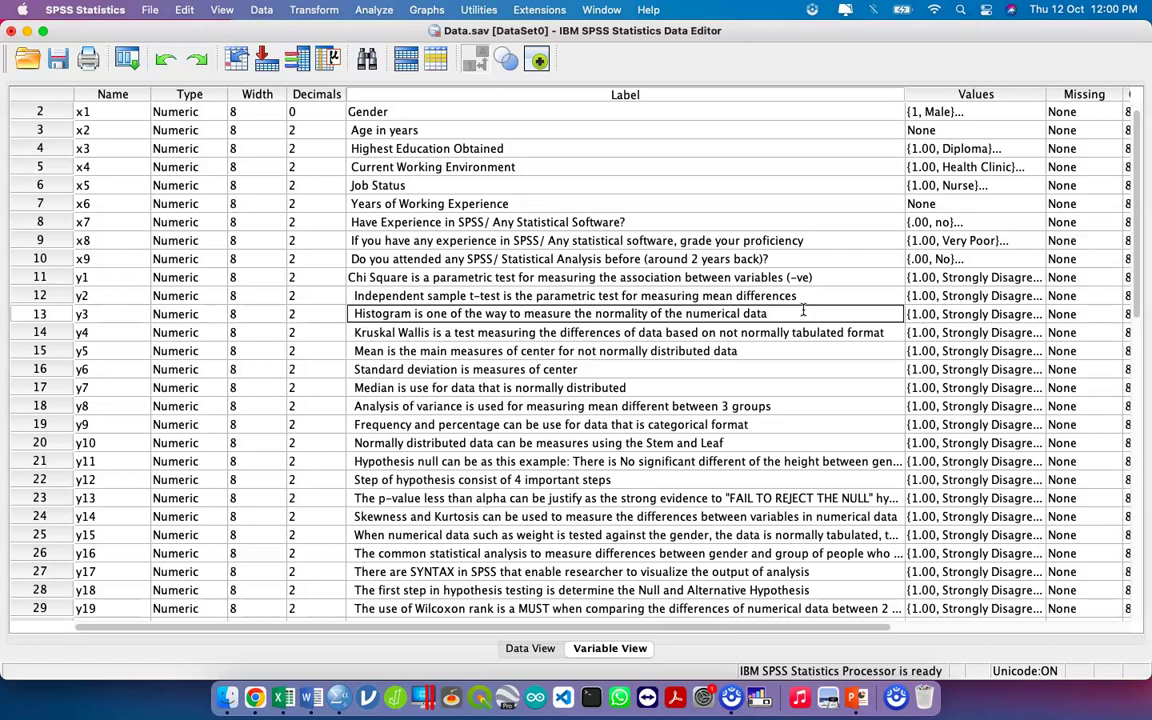
{"action": "left_click", "coordinate": [432, 333]}
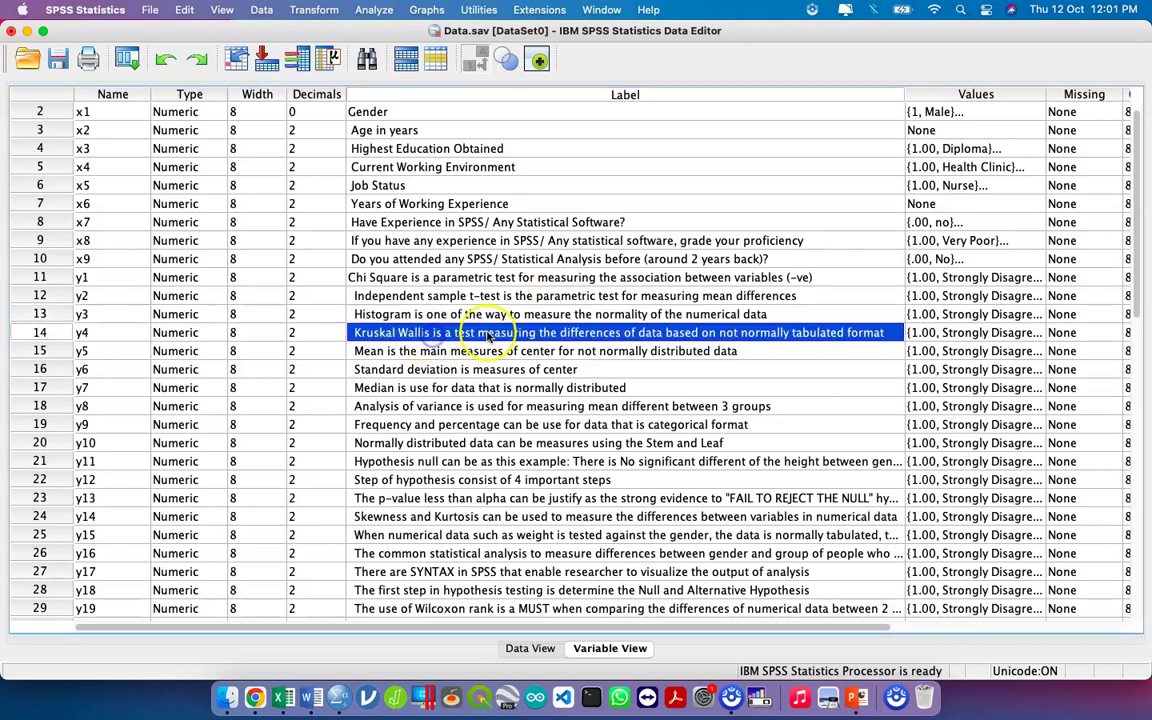
{"action": "left_click", "coordinate": [888, 351]}
{"action": "left_click", "coordinate": [885, 333]}
- Switch from the y5 label to the Jamboard in Chrome and consult frame 7, the notes on central tendencies
{"action": "left_click", "coordinate": [487, 355]}
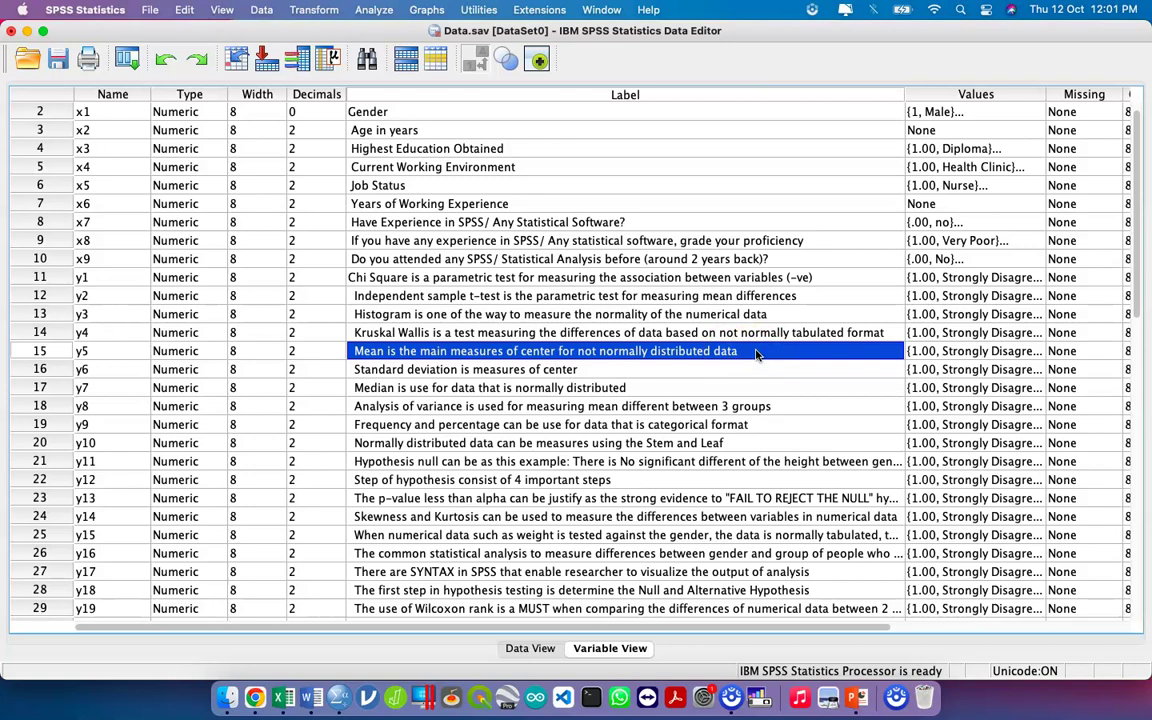
{"action": "key", "text": "ctrl+Up"}
{"action": "left_click", "coordinate": [548, 257]}
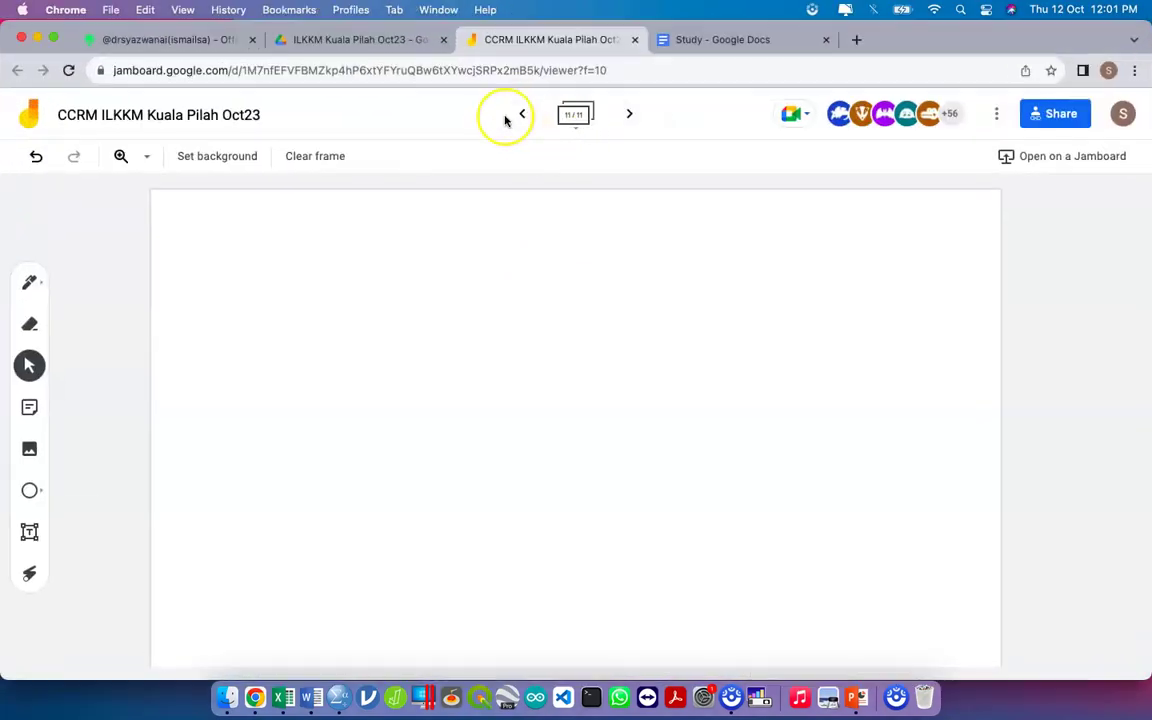
{"action": "left_click", "coordinate": [521, 114]}
{"action": "left_click", "coordinate": [521, 114]}
{"action": "left_click", "coordinate": [521, 114]}
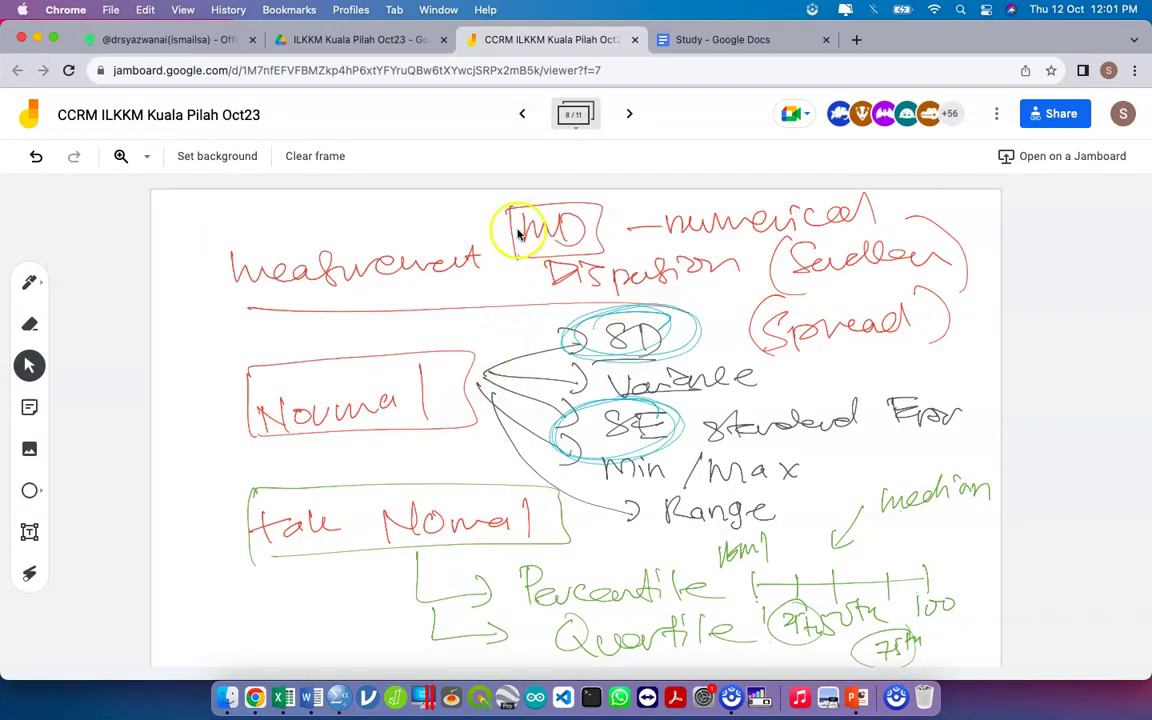
{"action": "left_click", "coordinate": [518, 114]}
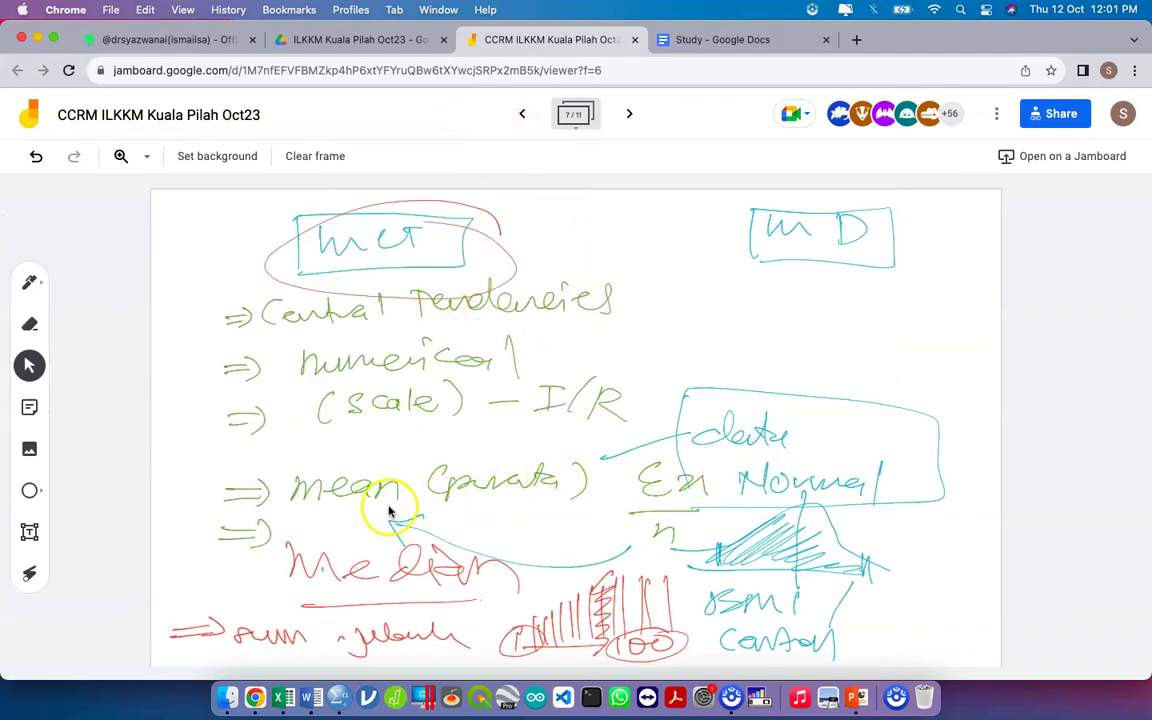
- Return to the SPSS Data Editor and append "(-ve)" to the label of variable y5
{"action": "key", "text": "ctrl+Up"}
{"action": "left_click", "coordinate": [435, 370]}
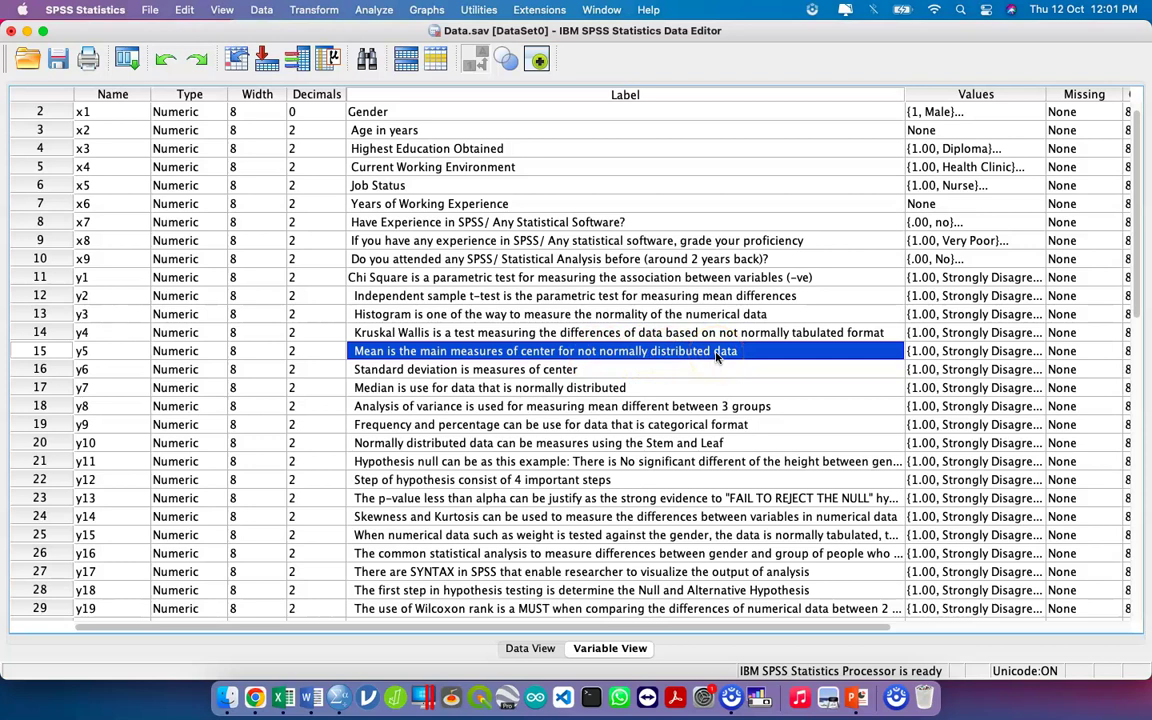
{"action": "double_click", "coordinate": [725, 352]}
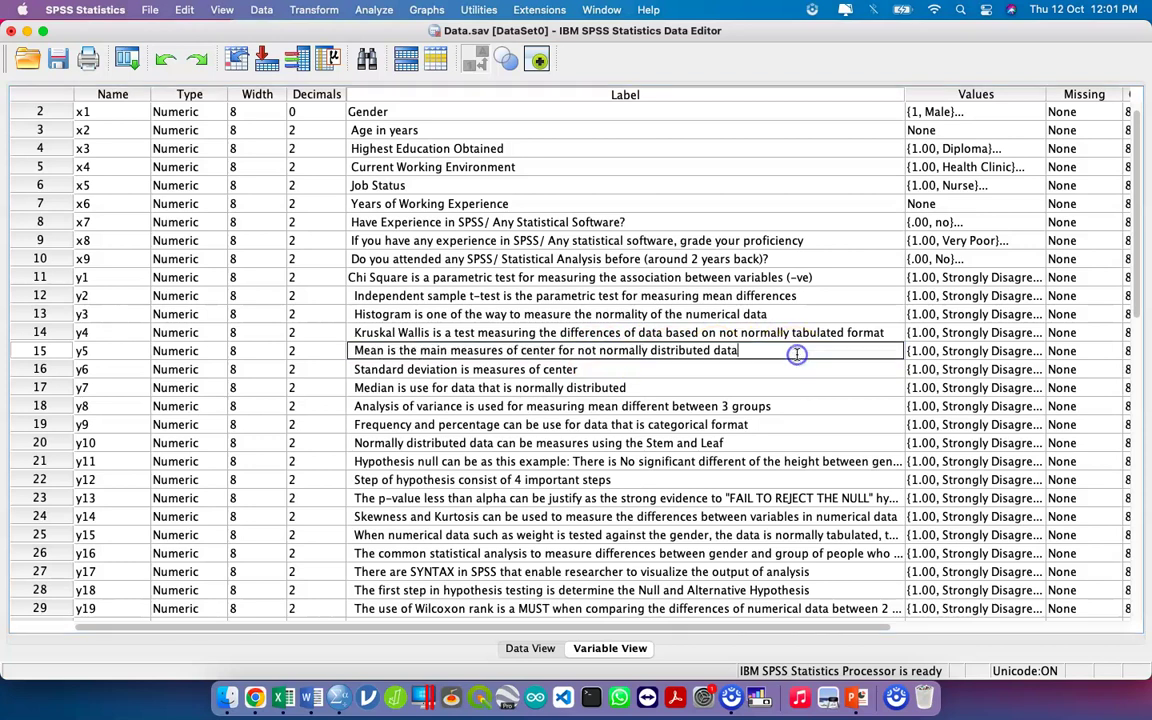
{"action": "type", "text": "(-ve)"}
- Append "(-ve)" to the end of the y6 label about standard deviation
{"action": "left_click", "coordinate": [505, 370]}
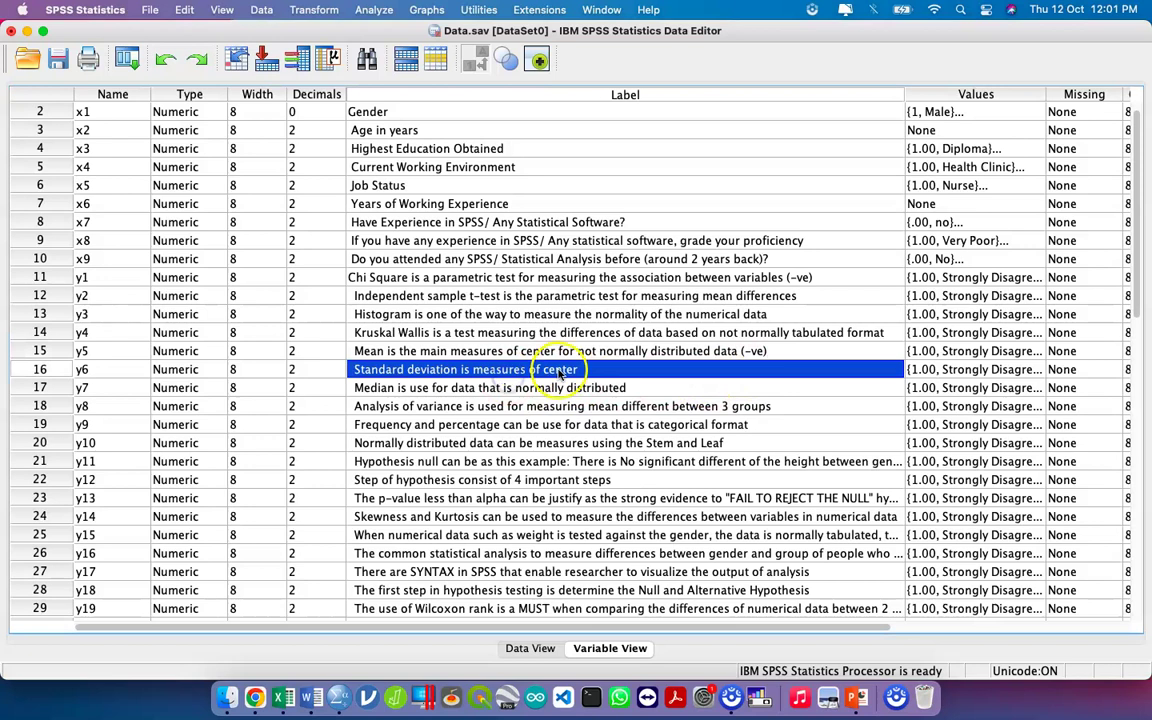
{"action": "double_click", "coordinate": [580, 370]}
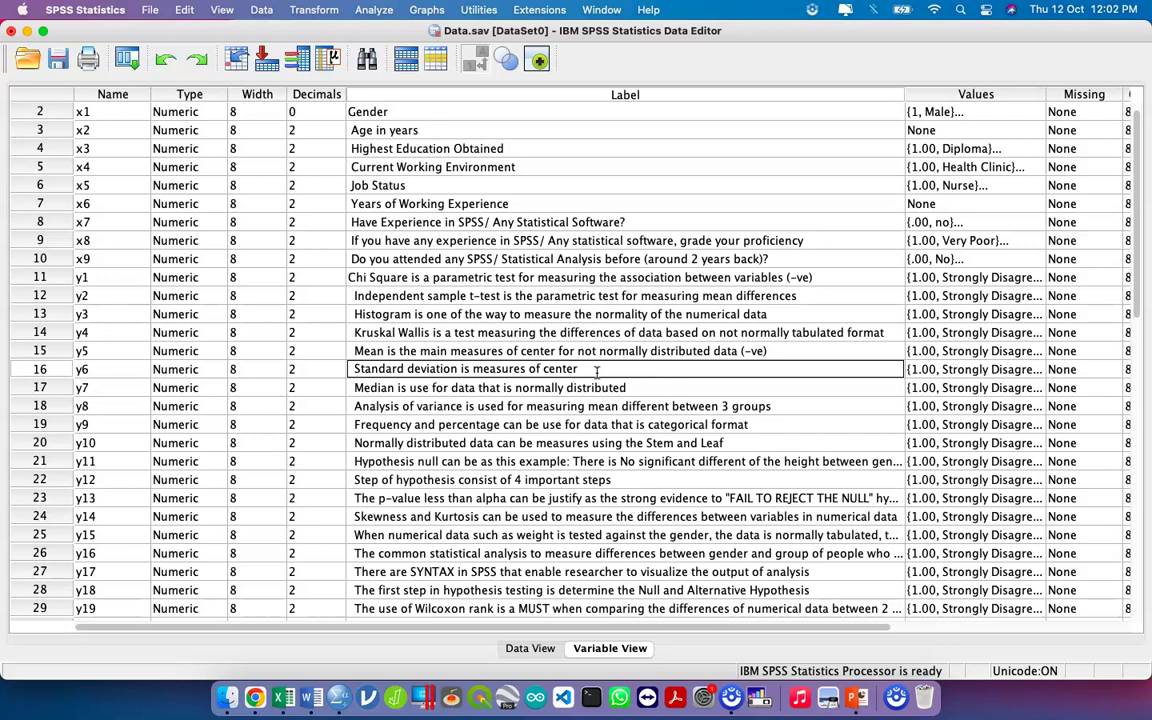
{"action": "type", "text": "(-ve)"}
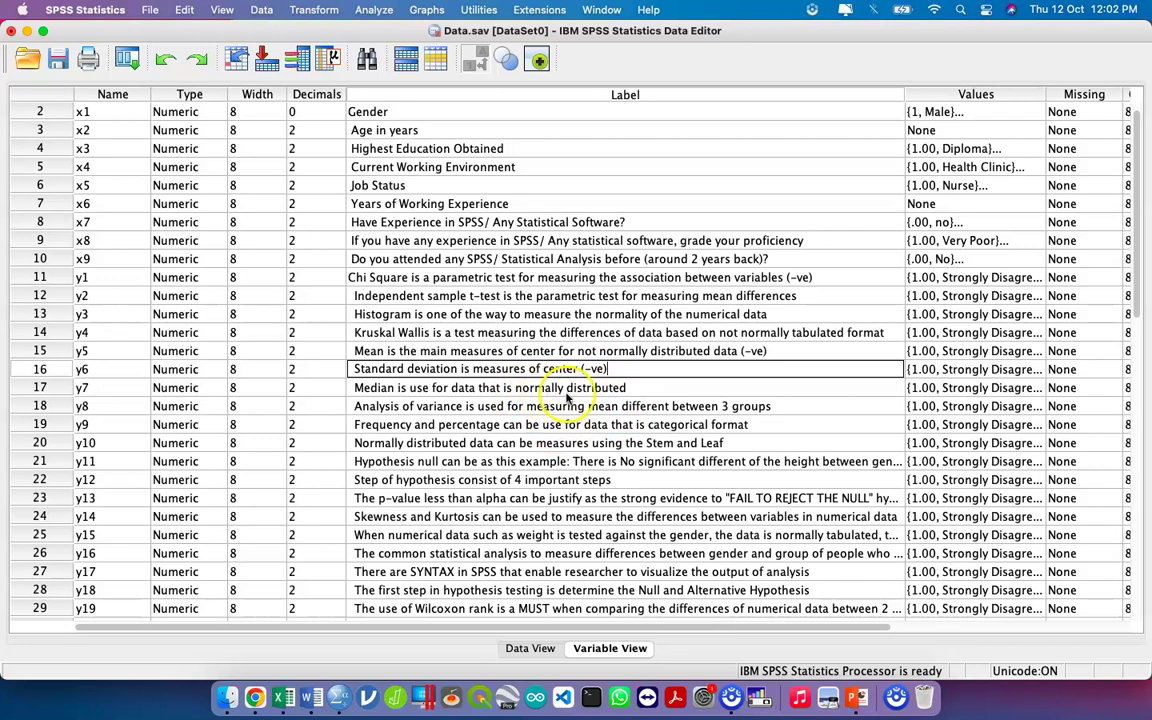
- Append "(-ve)" to the end of the y7 label about the median
{"action": "left_click", "coordinate": [632, 388]}
{"action": "left_click", "coordinate": [636, 388]}
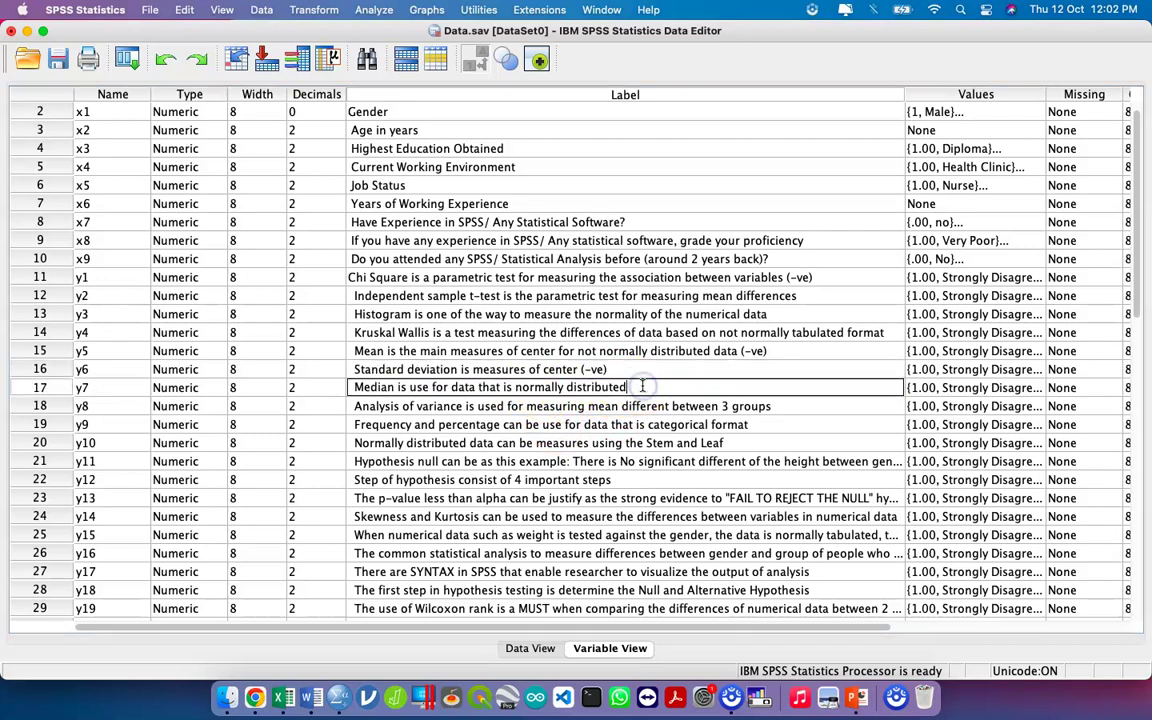
{"action": "type", "text": "(-ve)"}
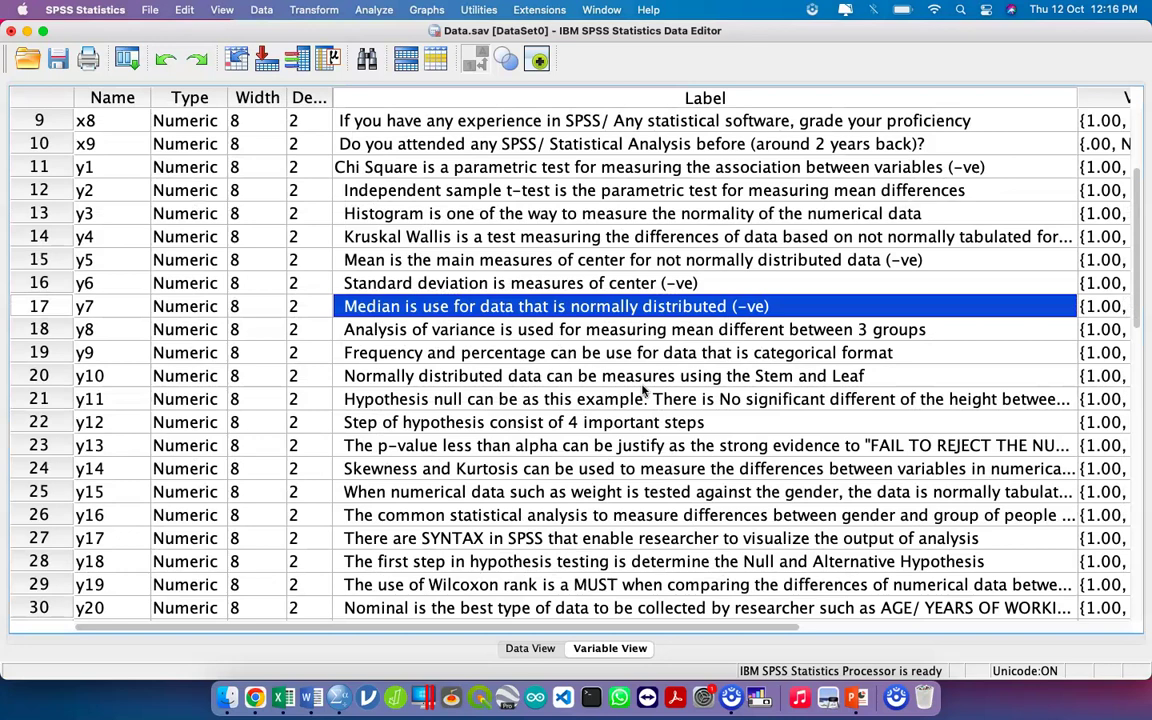
- Review the label statements of variables y8 to y11 for negative wording
{"action": "left_click", "coordinate": [697, 328]}
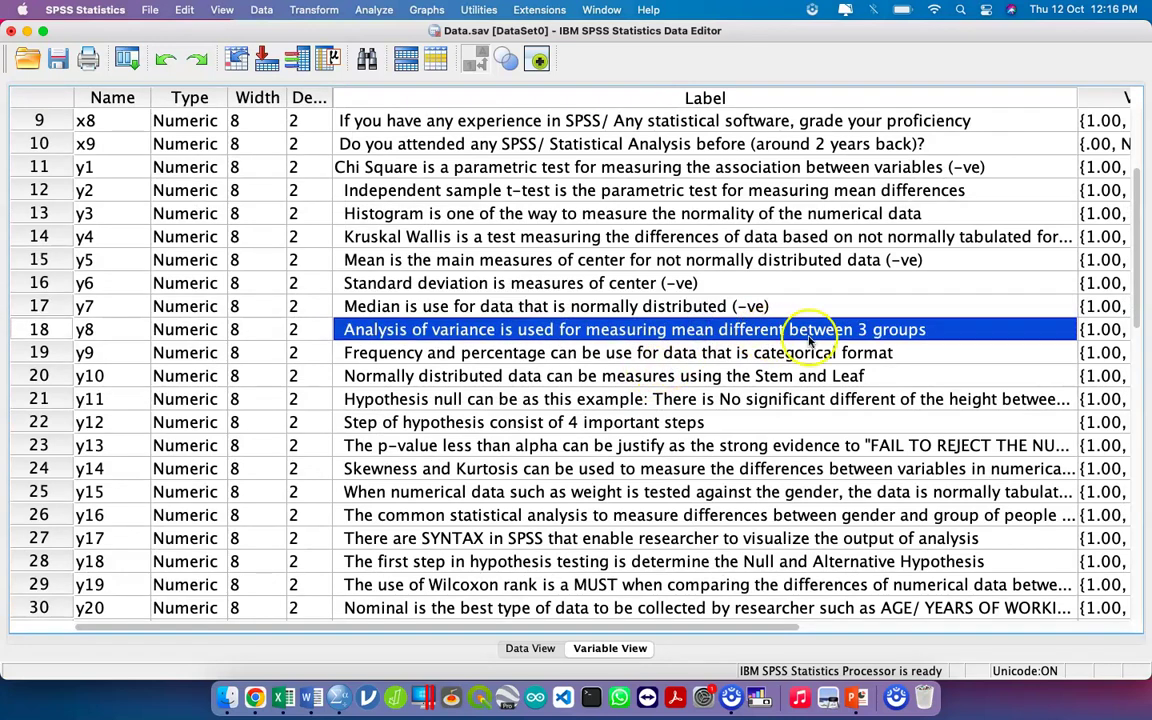
{"action": "double_click", "coordinate": [940, 327]}
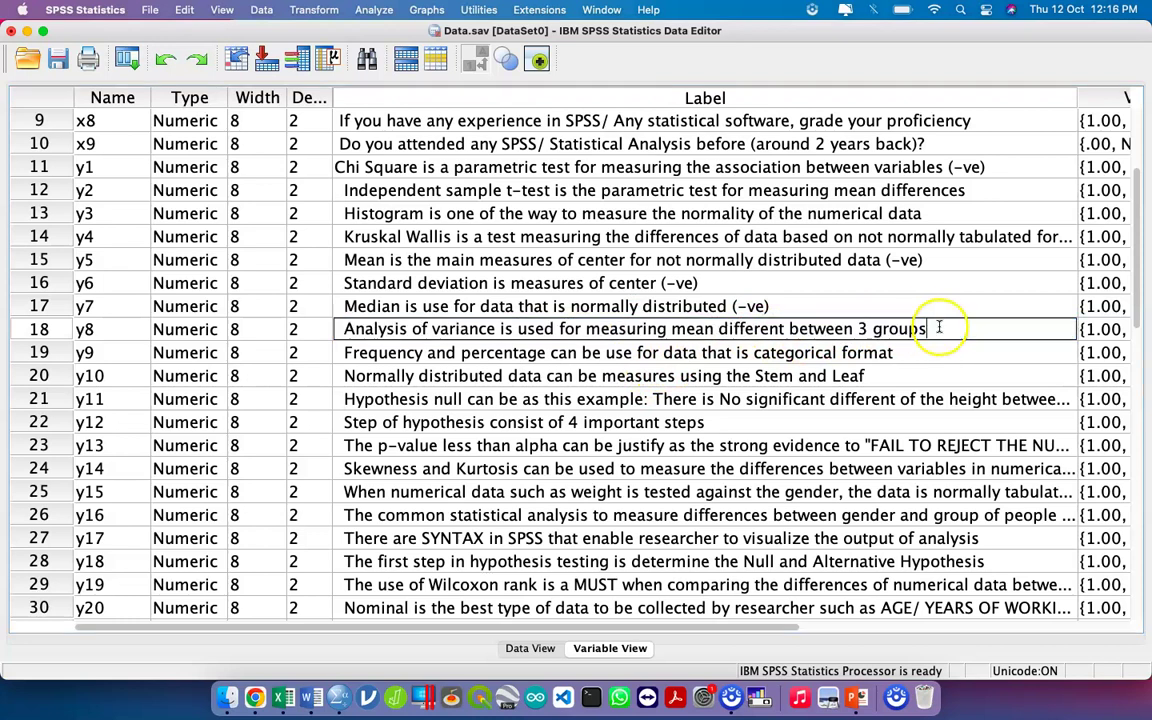
{"action": "left_click", "coordinate": [940, 327]}
{"action": "left_click", "coordinate": [907, 354]}
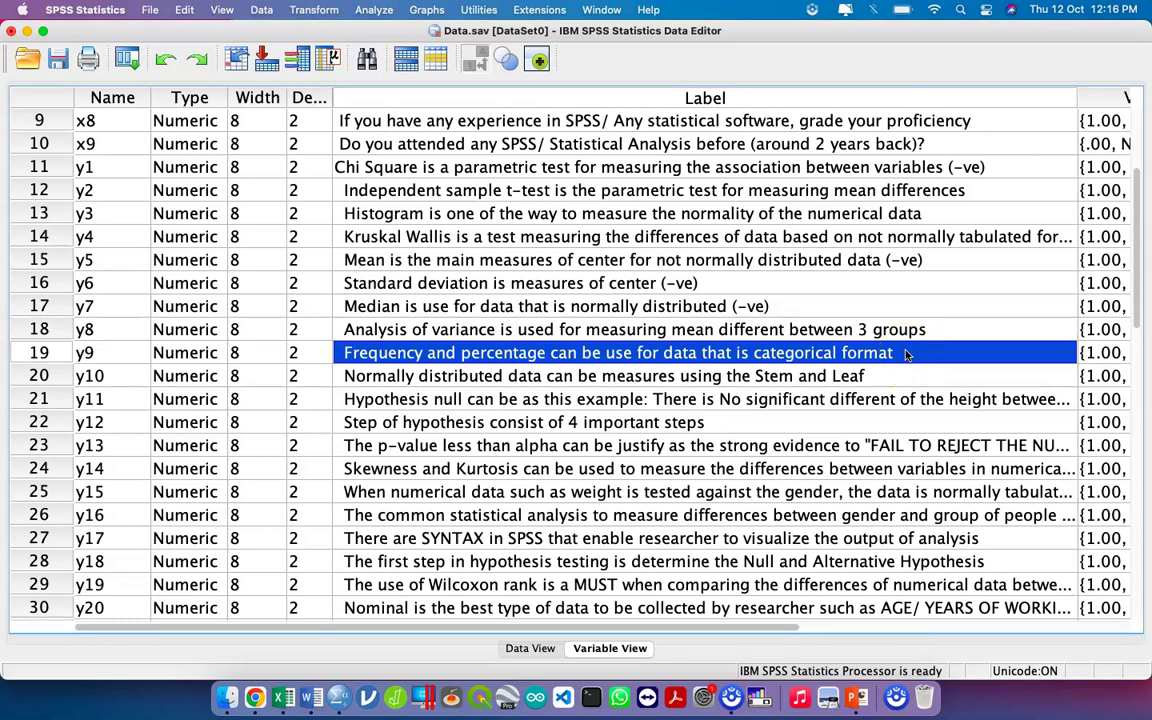
{"action": "left_click", "coordinate": [900, 356]}
{"action": "left_click", "coordinate": [893, 382]}
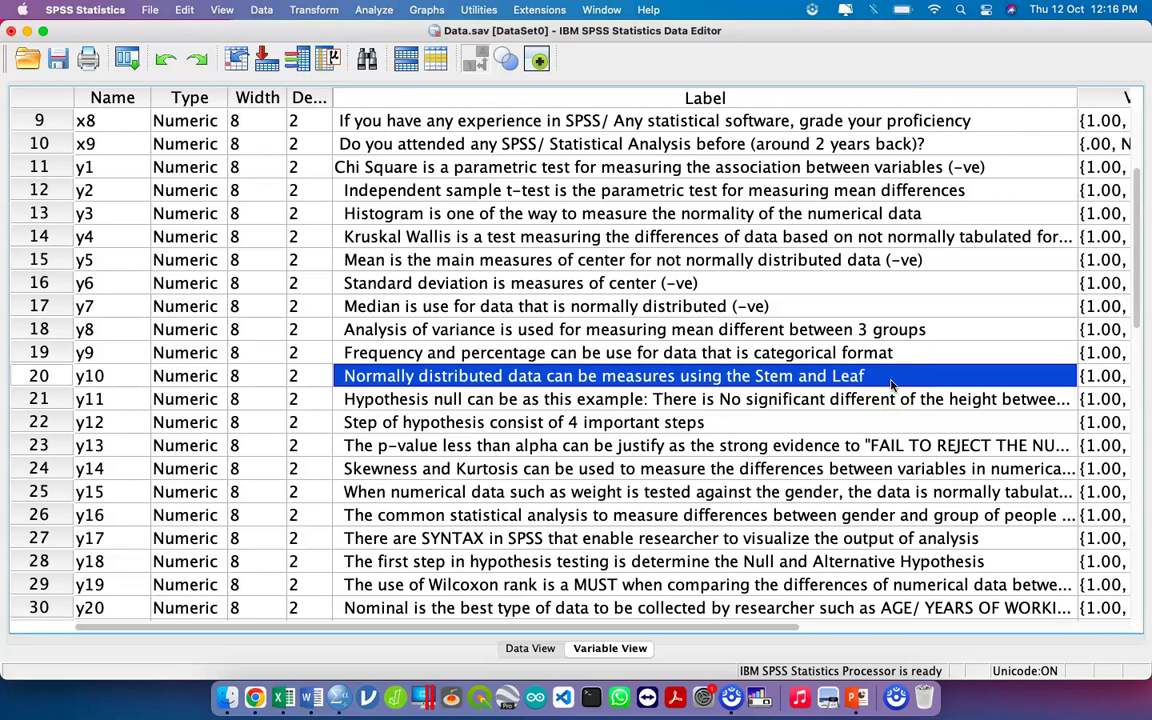
{"action": "left_click", "coordinate": [892, 379]}
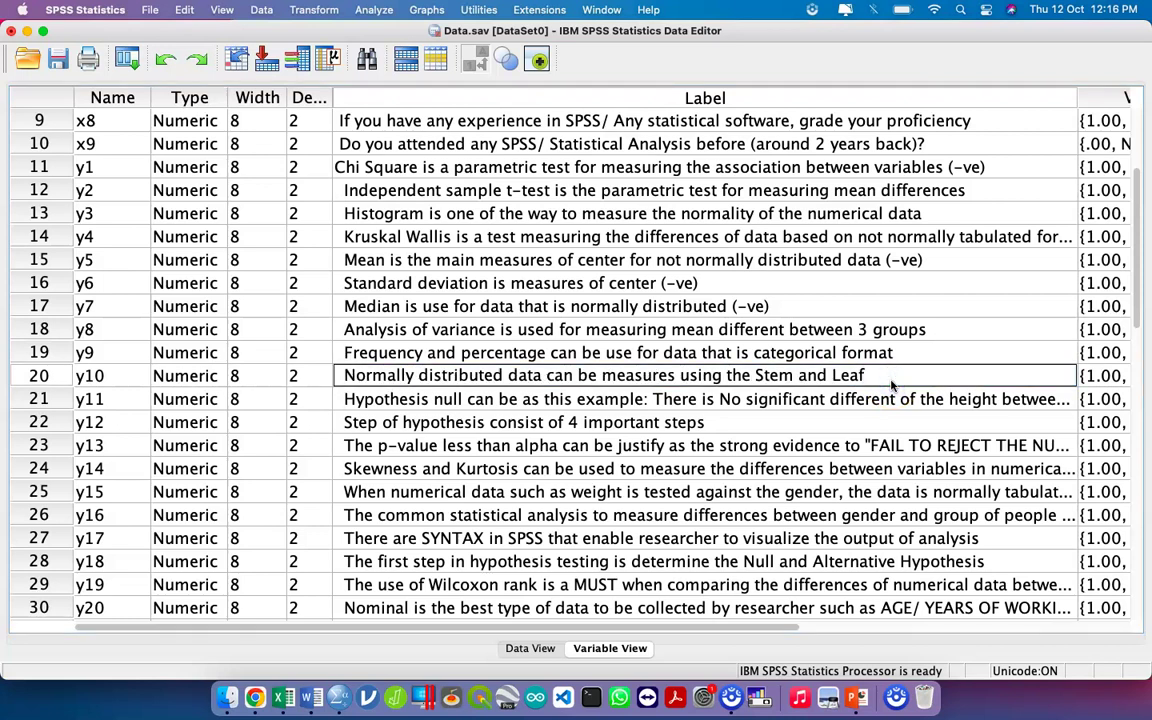
{"action": "left_click", "coordinate": [908, 400]}
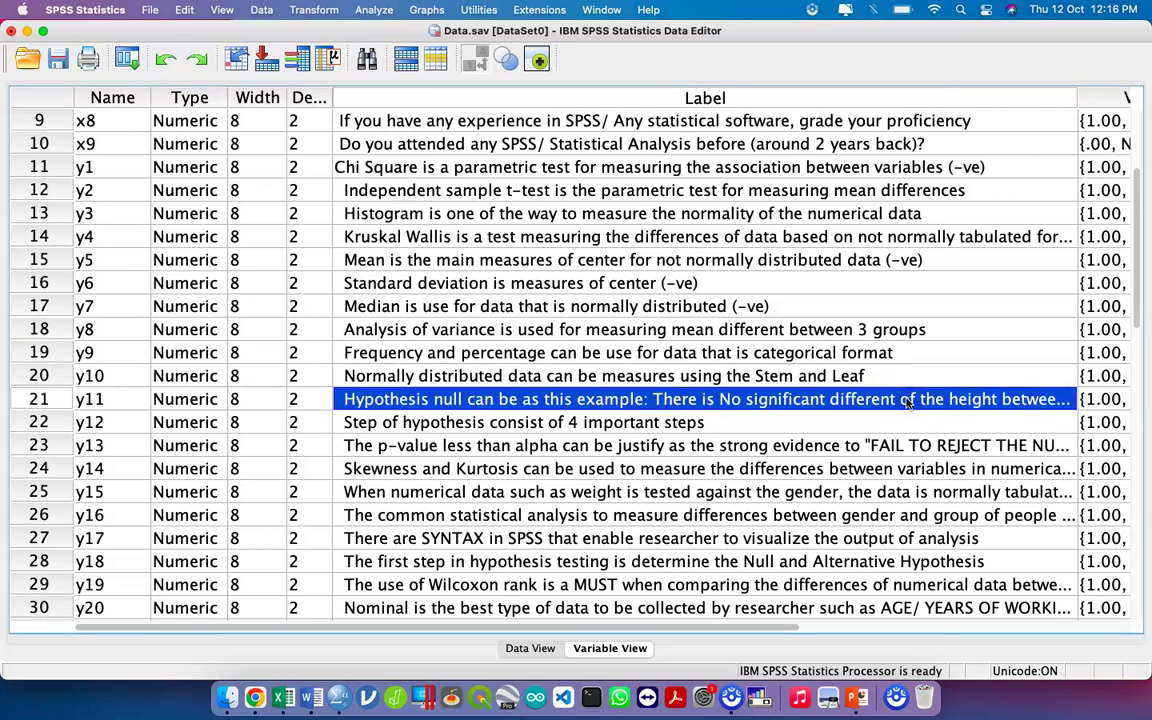
- Widen the Label column until the y11 statement is fully readable, and recheck the labels of y10 to y12
{"action": "left_click_drag", "start_coordinate": [1076, 96], "coordinate": [1148, 100]}
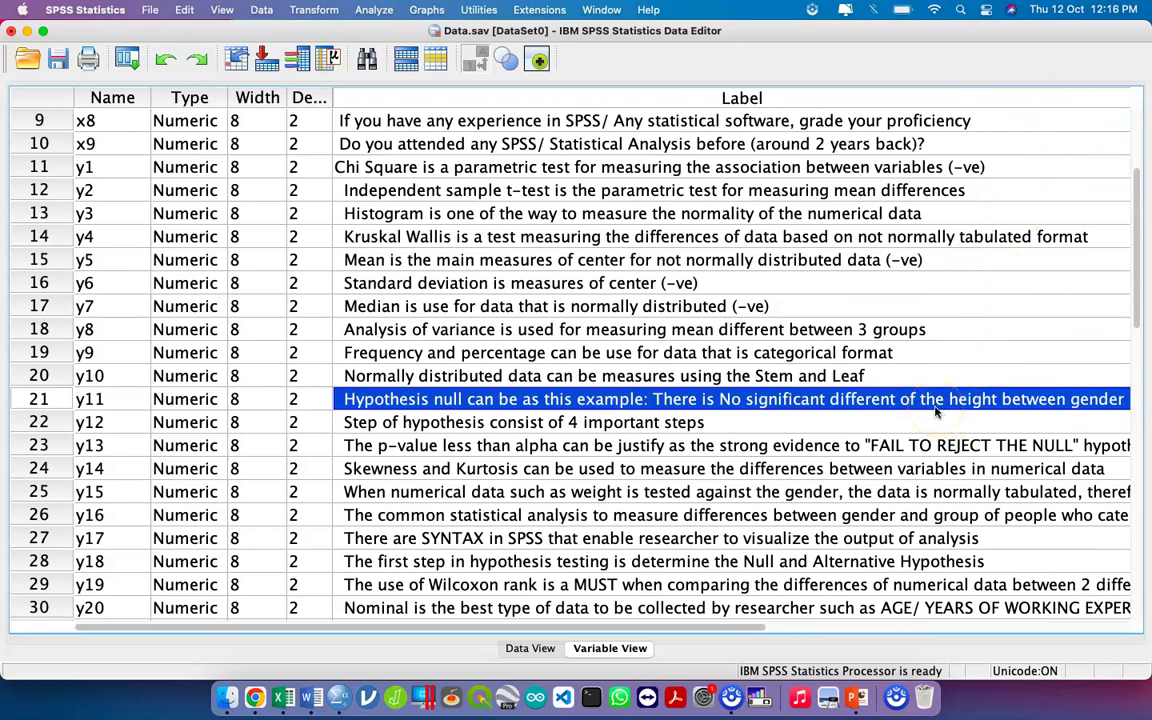
{"action": "left_click", "coordinate": [850, 422]}
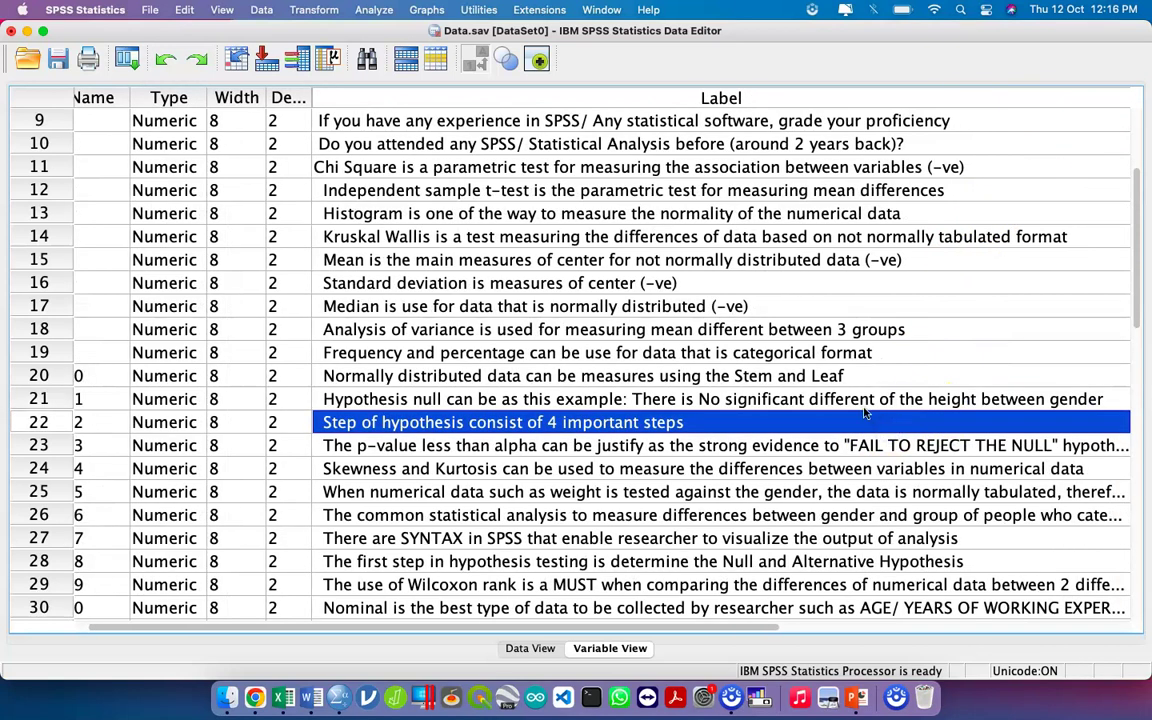
{"action": "left_click", "coordinate": [865, 408]}
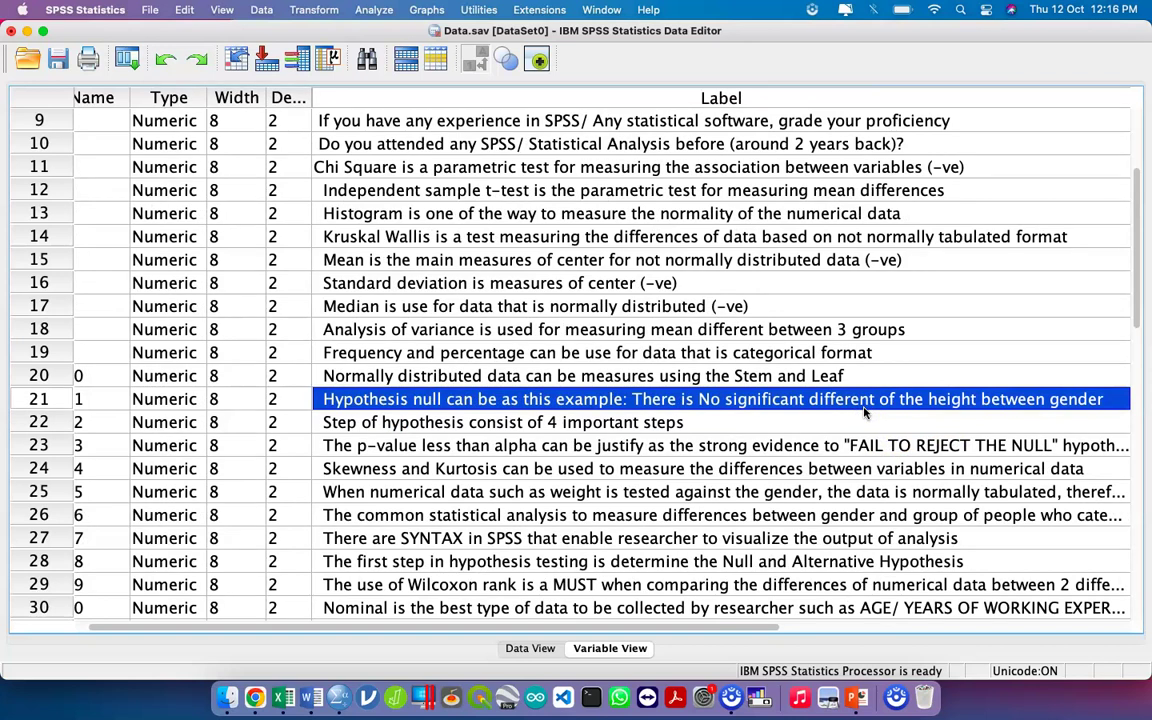
{"action": "left_click", "coordinate": [854, 392]}
{"action": "left_click", "coordinate": [842, 376]}
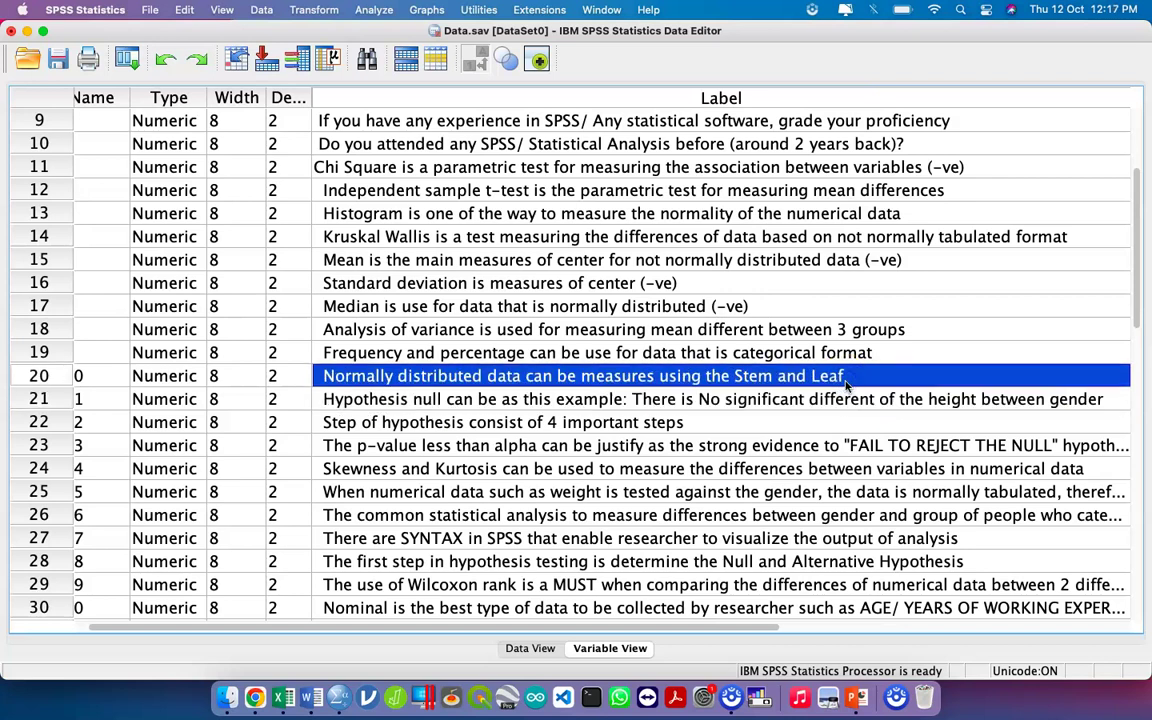
- Append "(-ve)" to the end of the y12 label about the steps of hypothesis
{"action": "left_click", "coordinate": [783, 431]}
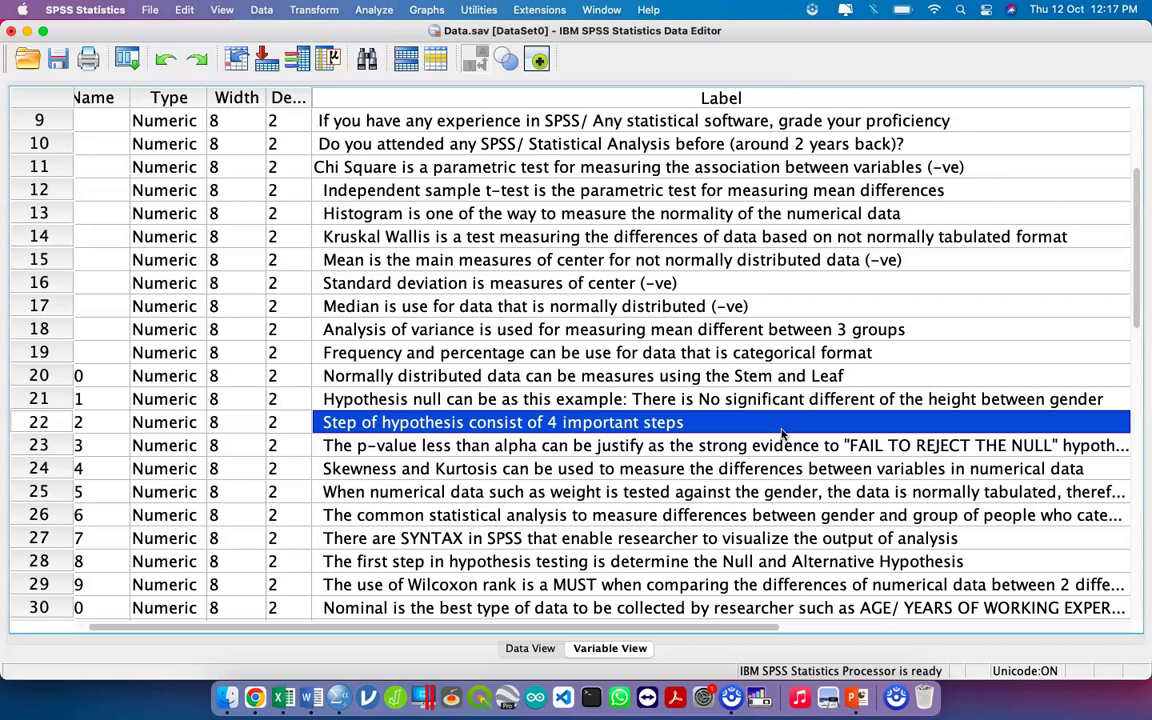
{"action": "double_click", "coordinate": [781, 429]}
{"action": "type", "text": "(-"}
{"action": "type", "text": "ve)"}
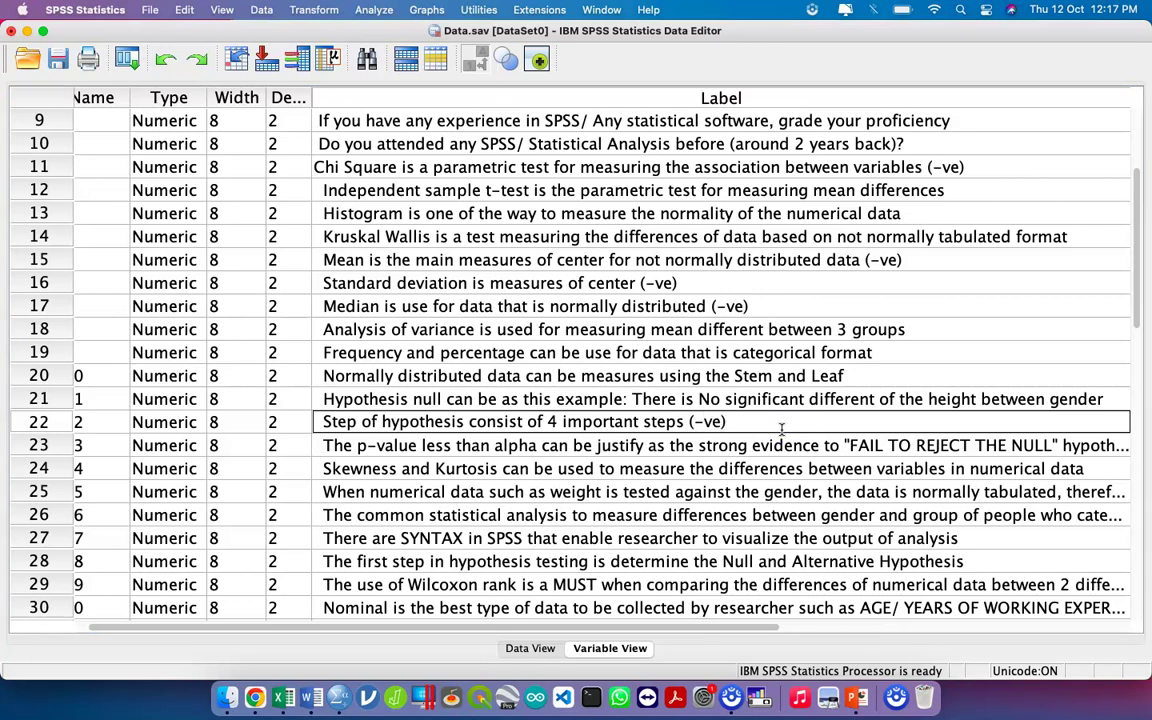
- Widen the Label column further so that the whole y13 statement about the p-value can be read
{"action": "left_click", "coordinate": [801, 451]}
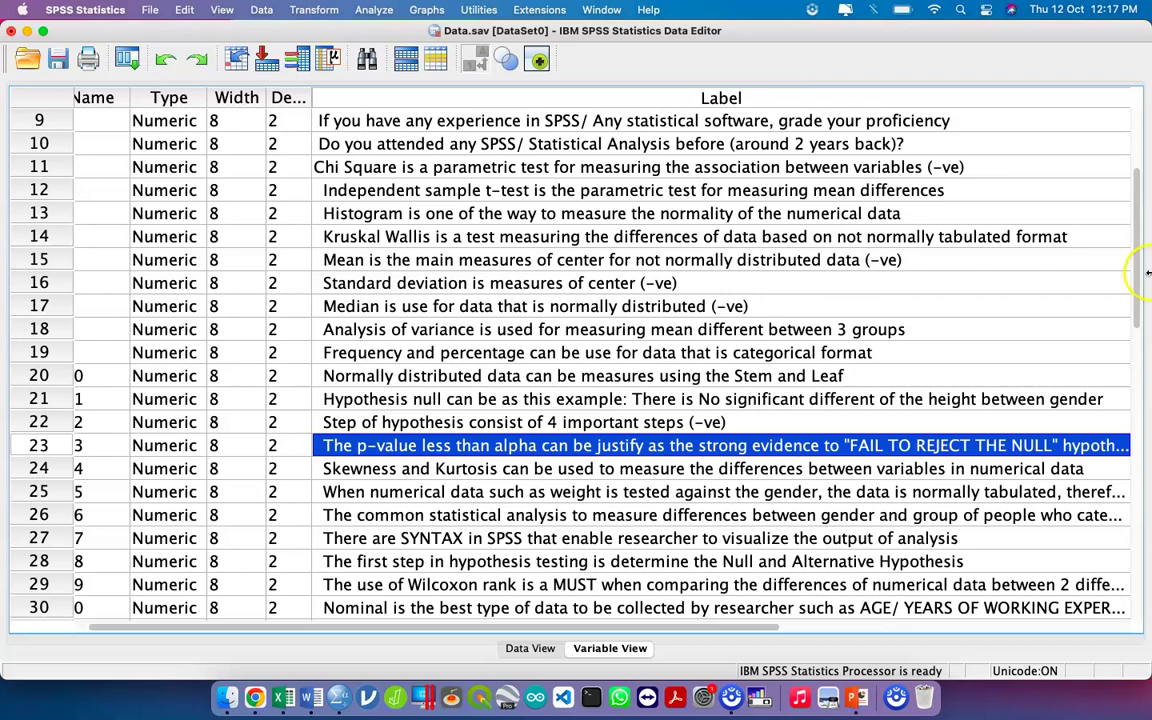
{"action": "scroll", "coordinate": [1124, 314], "scroll_direction": "right", "scroll_amount": 10}
{"action": "scroll", "coordinate": [1124, 314], "scroll_direction": "up", "scroll_amount": 1}
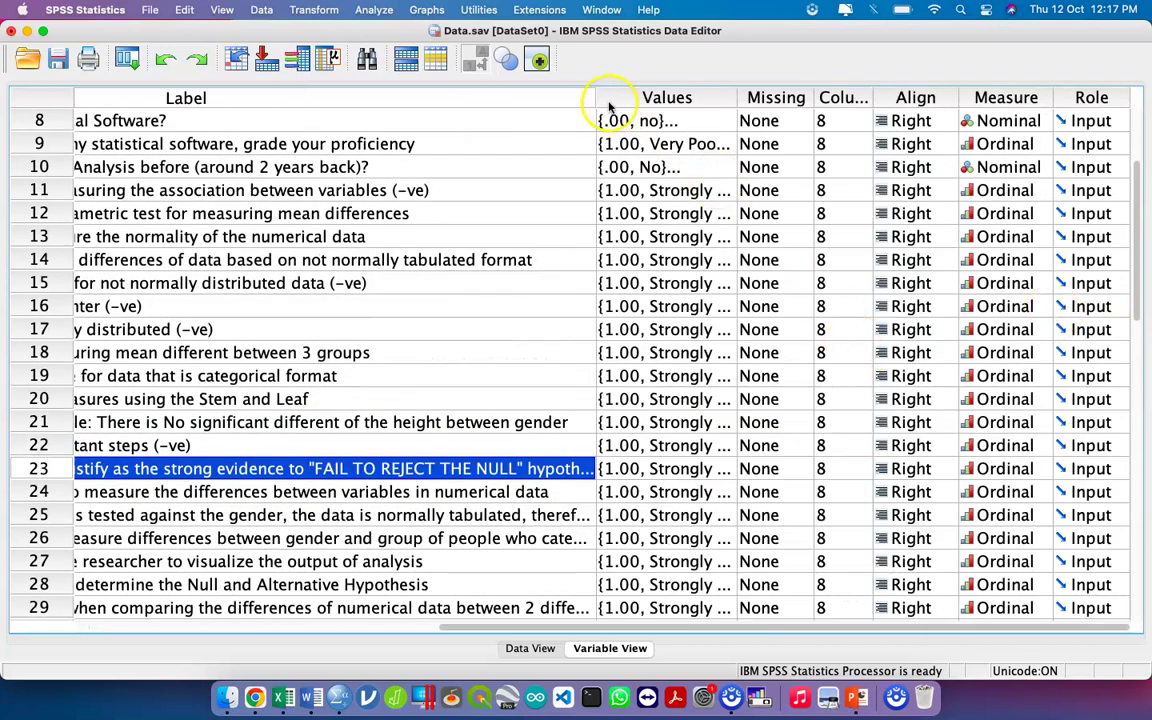
{"action": "left_click_drag", "start_coordinate": [596, 97], "coordinate": [815, 99]}
{"action": "scroll", "coordinate": [560, 420], "scroll_direction": "left", "scroll_amount": 5}
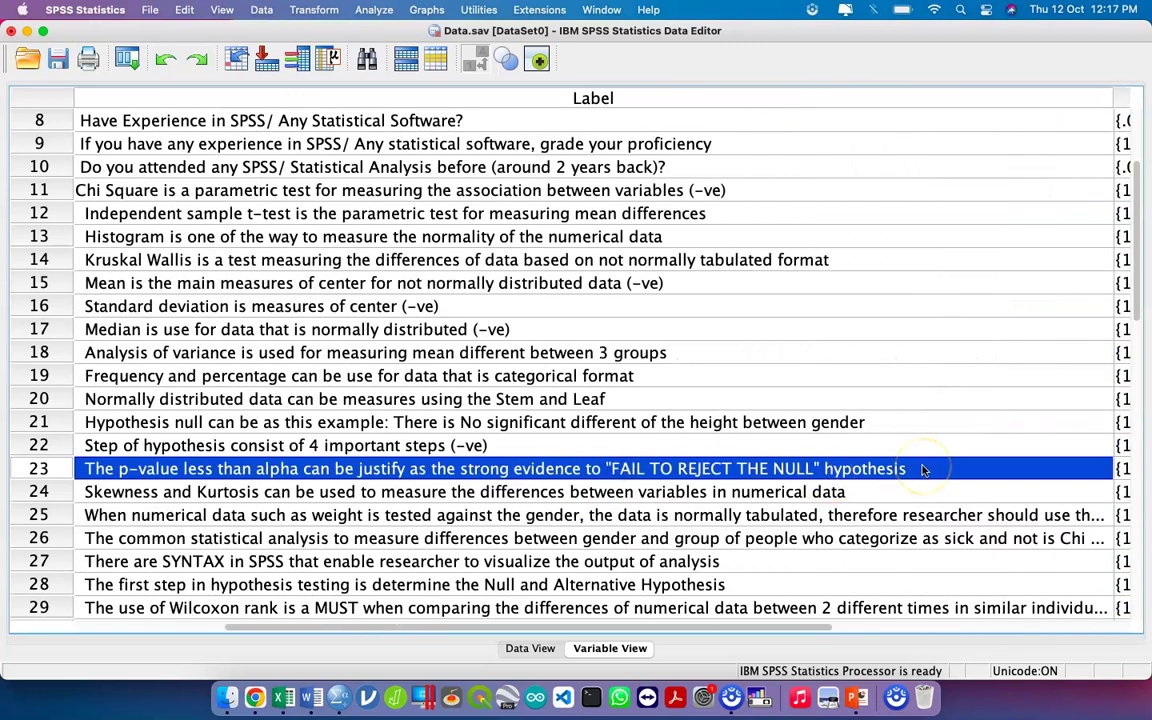
- Append "(-ve)" to the end of the y14 label about Skewness and Kurtosis
{"action": "left_click", "coordinate": [869, 500]}
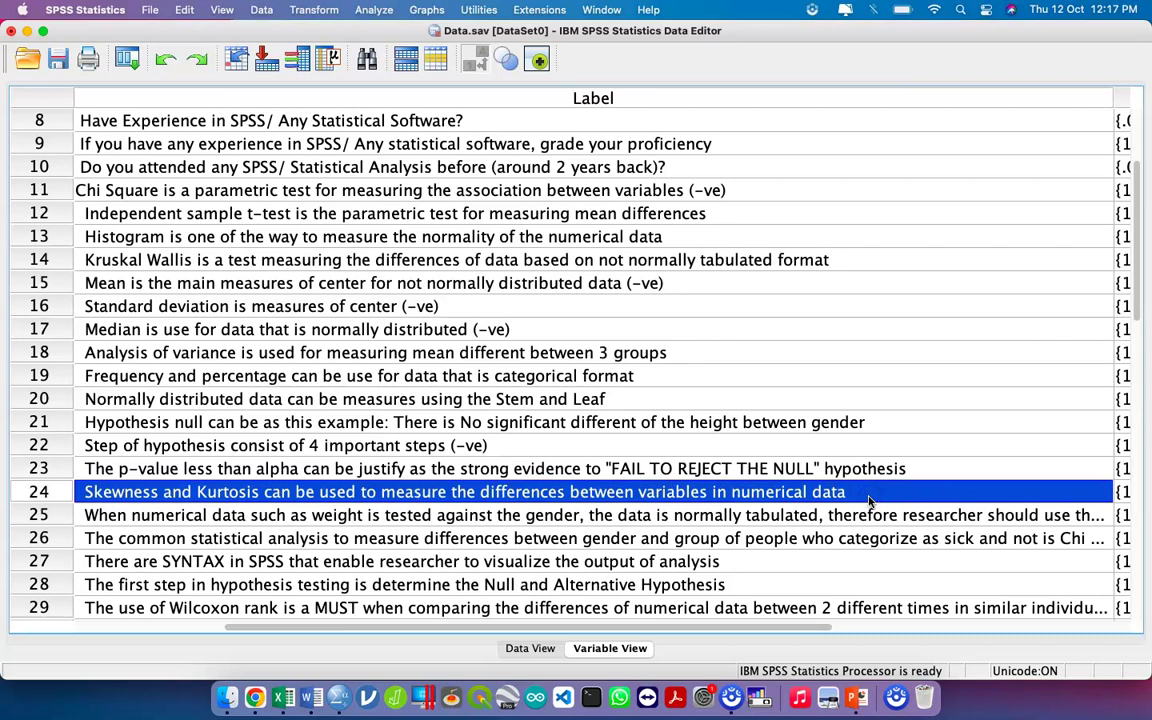
{"action": "left_click", "coordinate": [869, 498]}
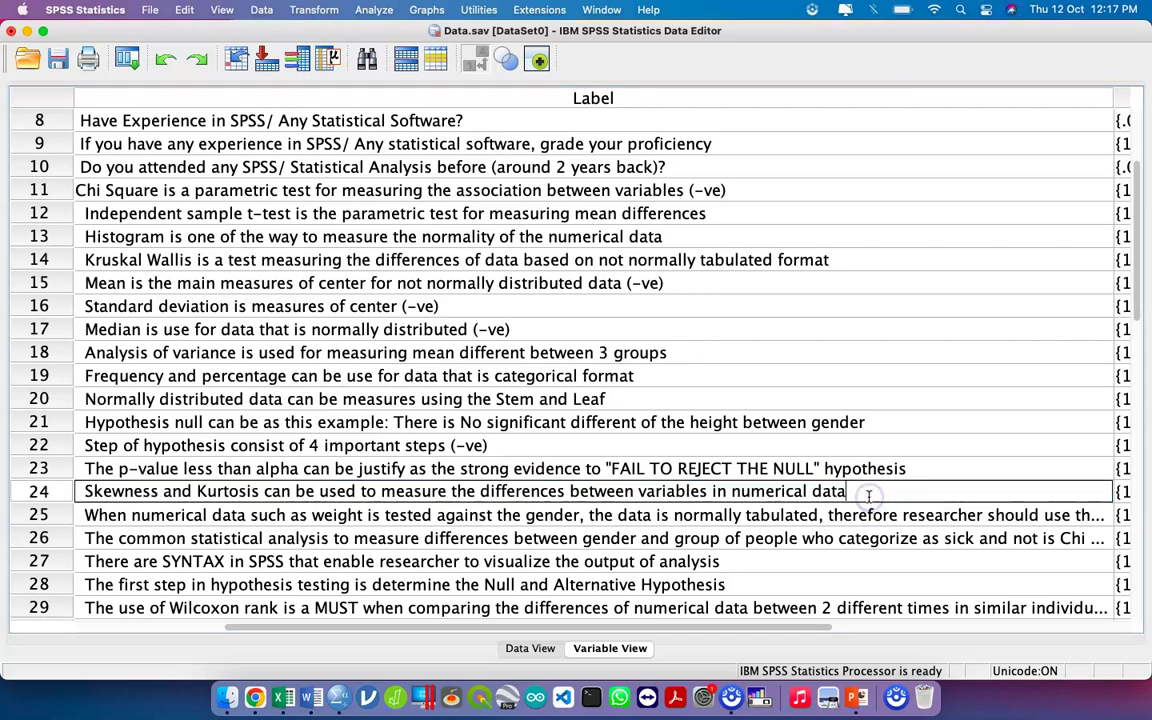
{"action": "type", "text": "(-ve)"}
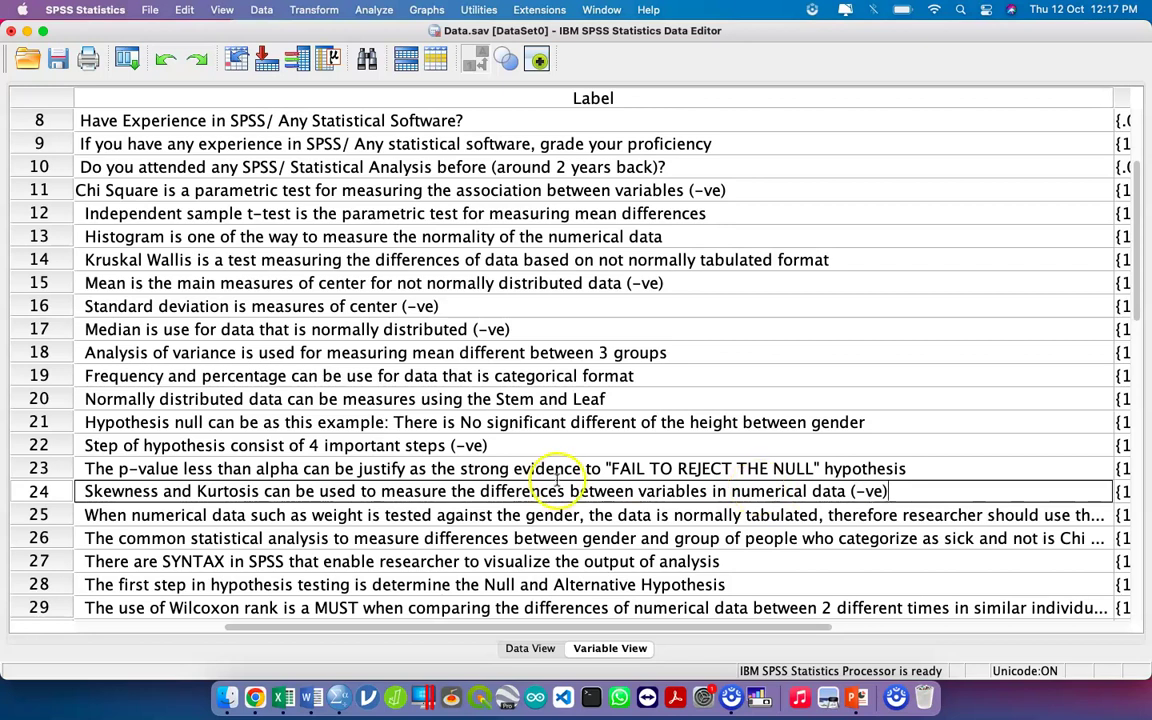
- Append "(-ve)" to the end of the y13 label about the p-value and failing to reject the null
{"action": "left_click", "coordinate": [222, 472]}
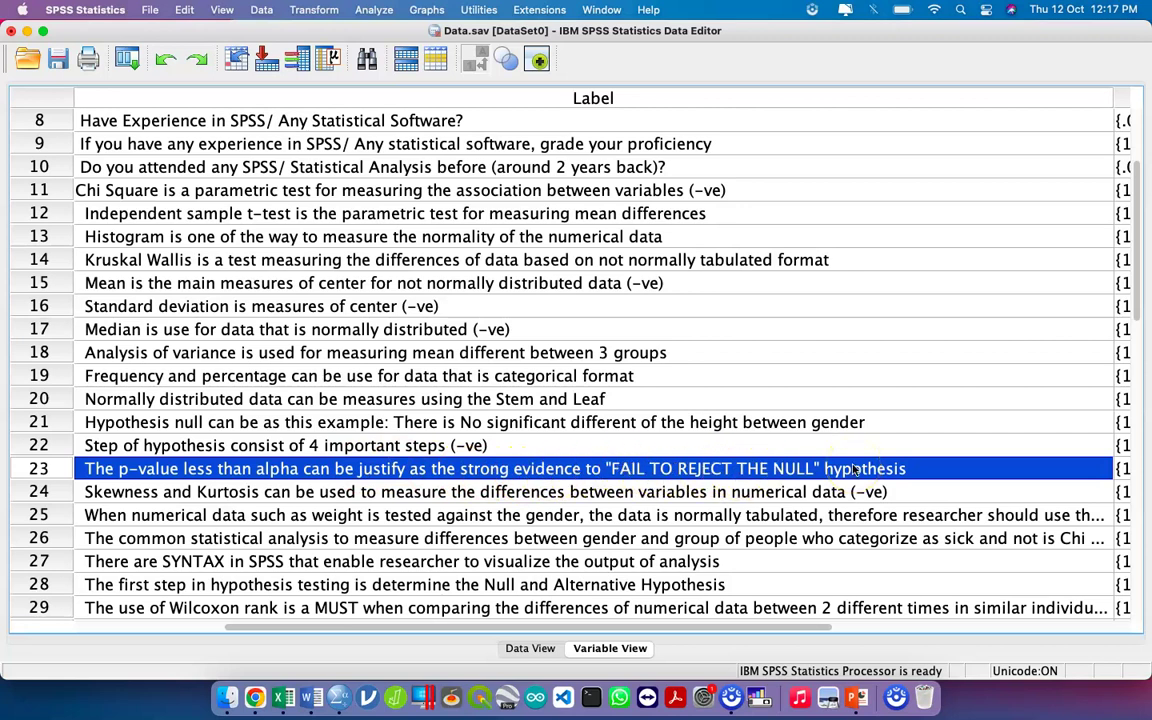
{"action": "left_click", "coordinate": [921, 466]}
{"action": "type", "text": "(-ve)"}
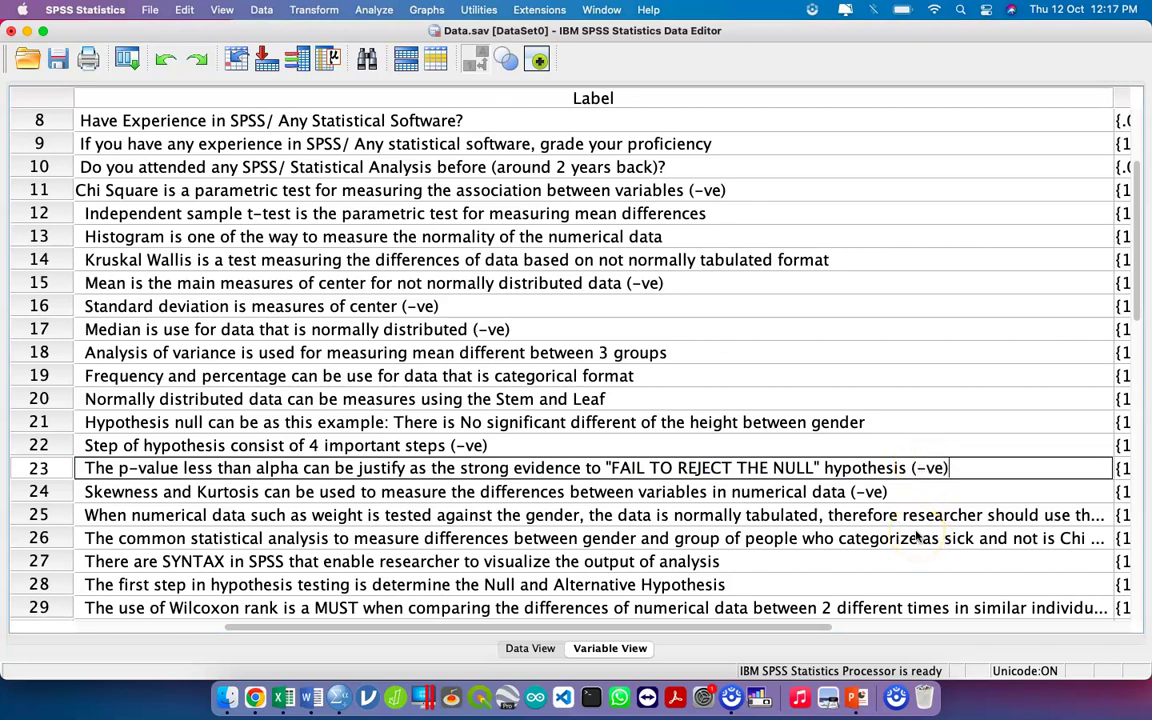
- Widen the Label column until the whole y15 statement about weight, gender and the Mann Whitney Test can be read
{"action": "left_click", "coordinate": [820, 538]}
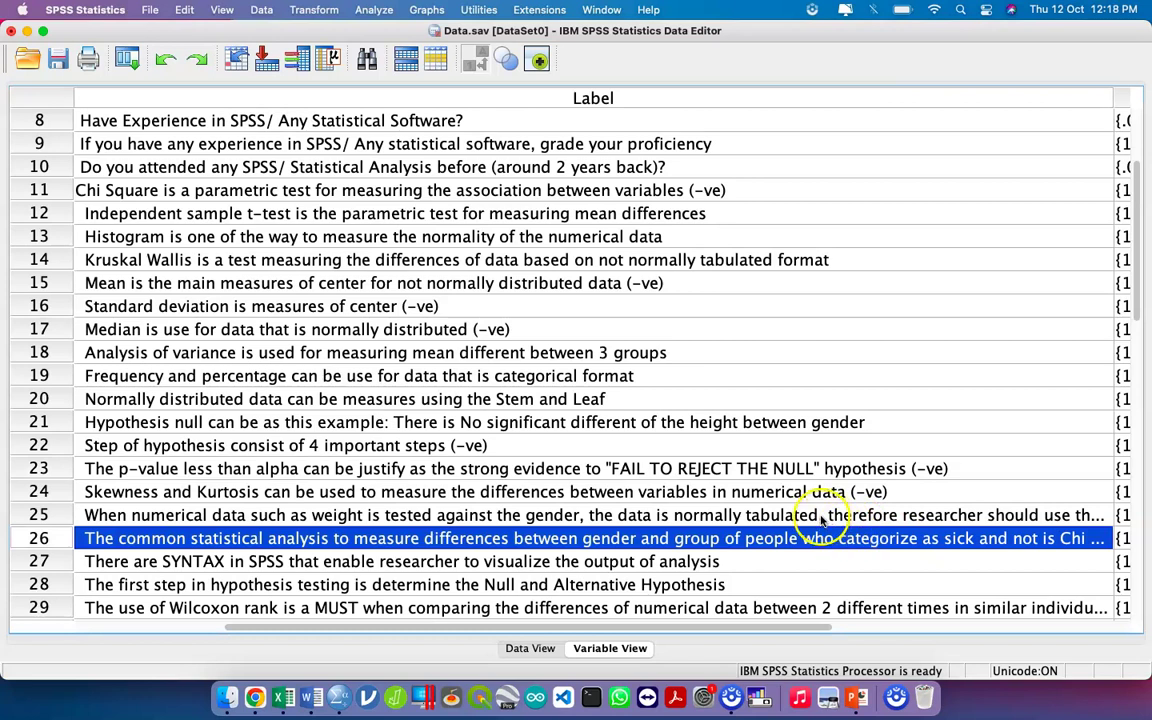
{"action": "left_click", "coordinate": [821, 517]}
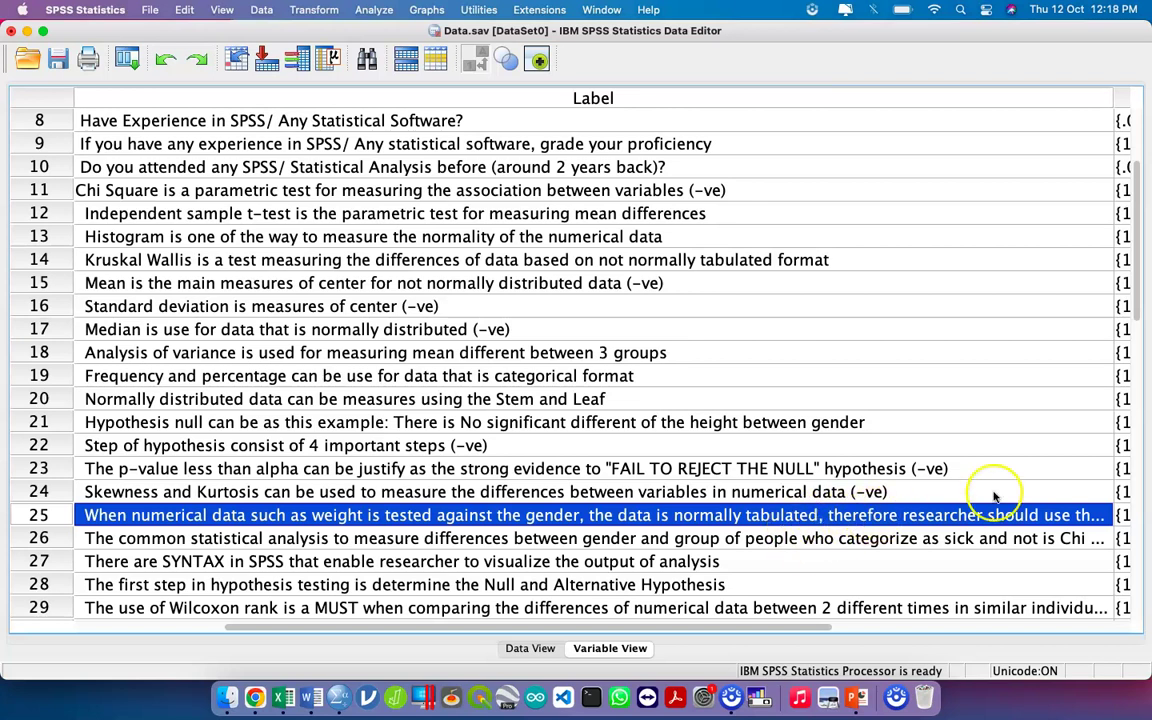
{"action": "left_click_drag", "start_coordinate": [1114, 94], "coordinate": [1148, 86]}
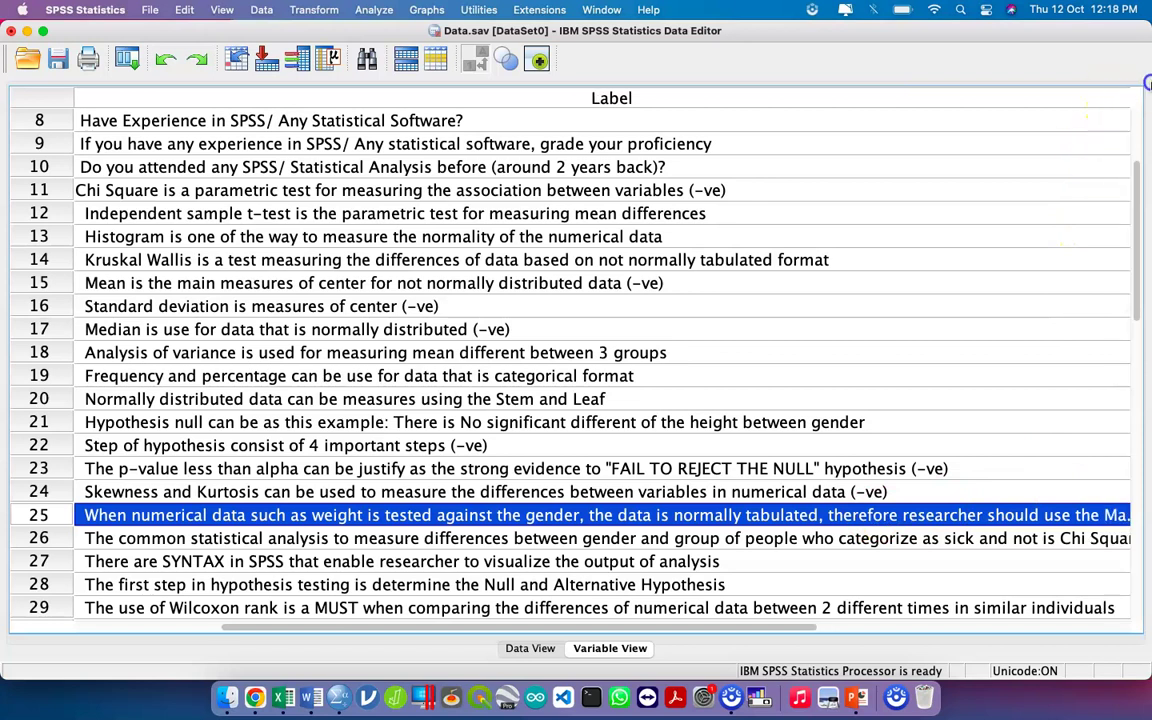
{"action": "scroll", "coordinate": [896, 352], "scroll_direction": "right", "scroll_amount": 10}
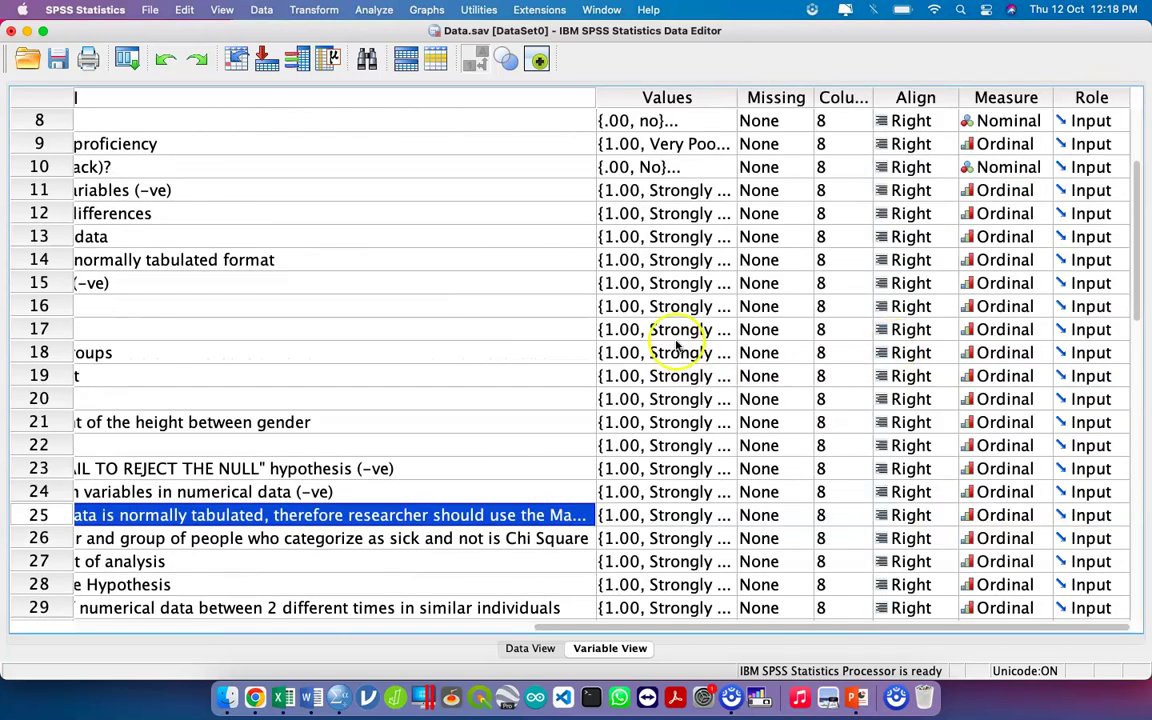
{"action": "left_click_drag", "start_coordinate": [596, 97], "coordinate": [756, 97]}
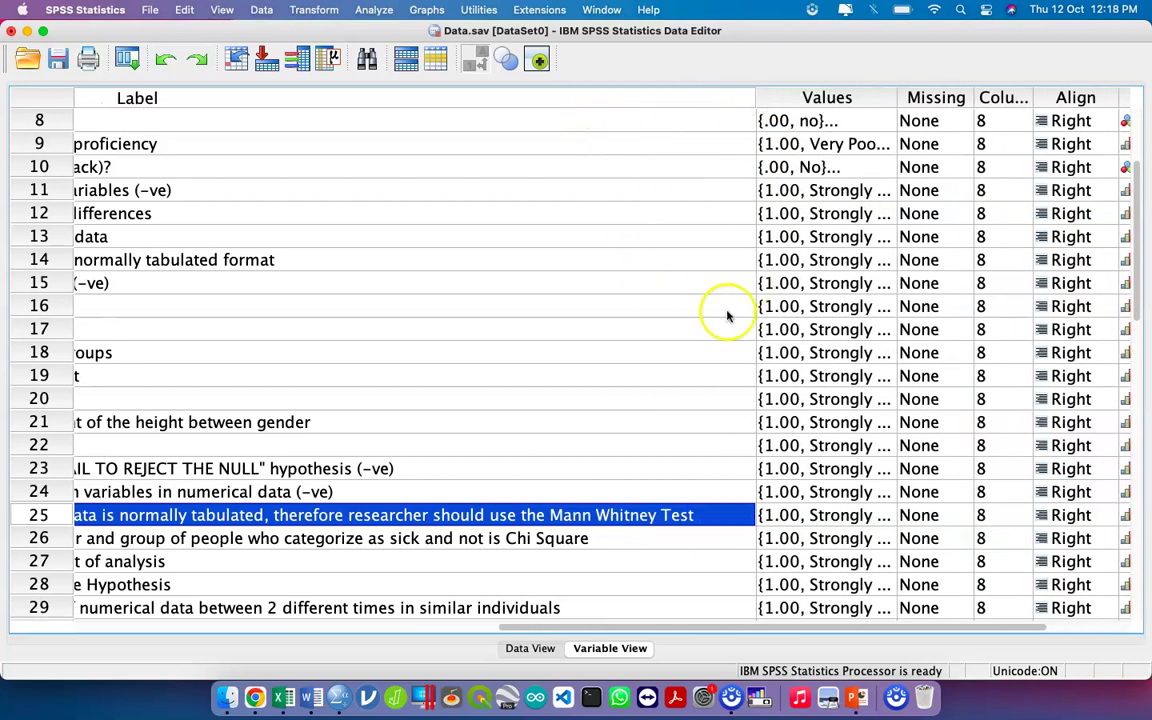
{"action": "scroll", "coordinate": [625, 517], "scroll_direction": "left", "scroll_amount": 5}
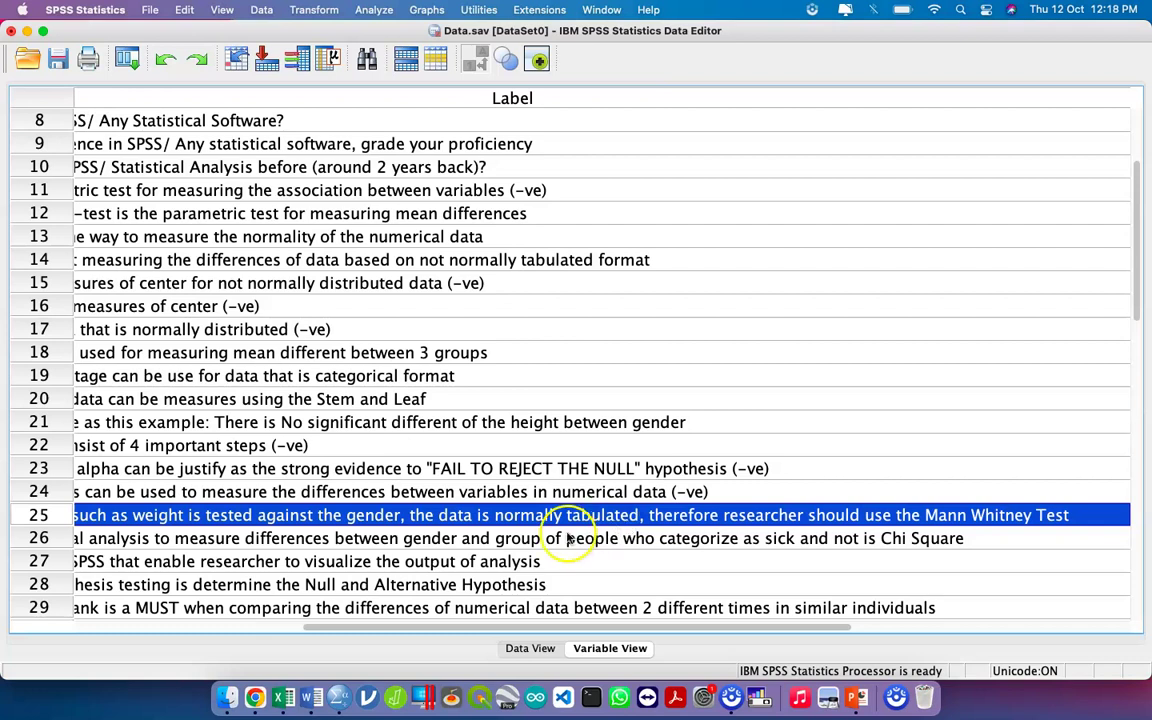
{"action": "scroll", "coordinate": [603, 522], "scroll_direction": "left", "scroll_amount": 5}
{"action": "scroll", "coordinate": [603, 522], "scroll_direction": "right", "scroll_amount": 4}
{"action": "scroll", "coordinate": [603, 522], "scroll_direction": "left", "scroll_amount": 1}
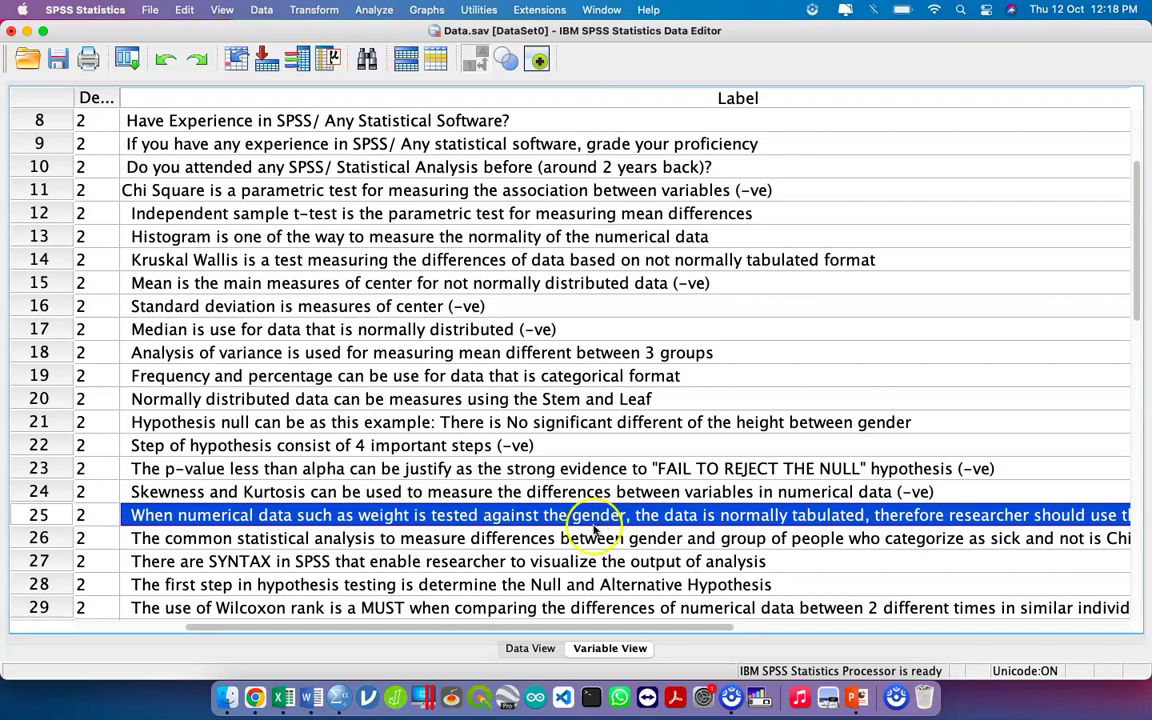
- Read the full y16 statement about the common analysis for gender and sick or not sick groups
{"action": "left_click", "coordinate": [570, 540]}
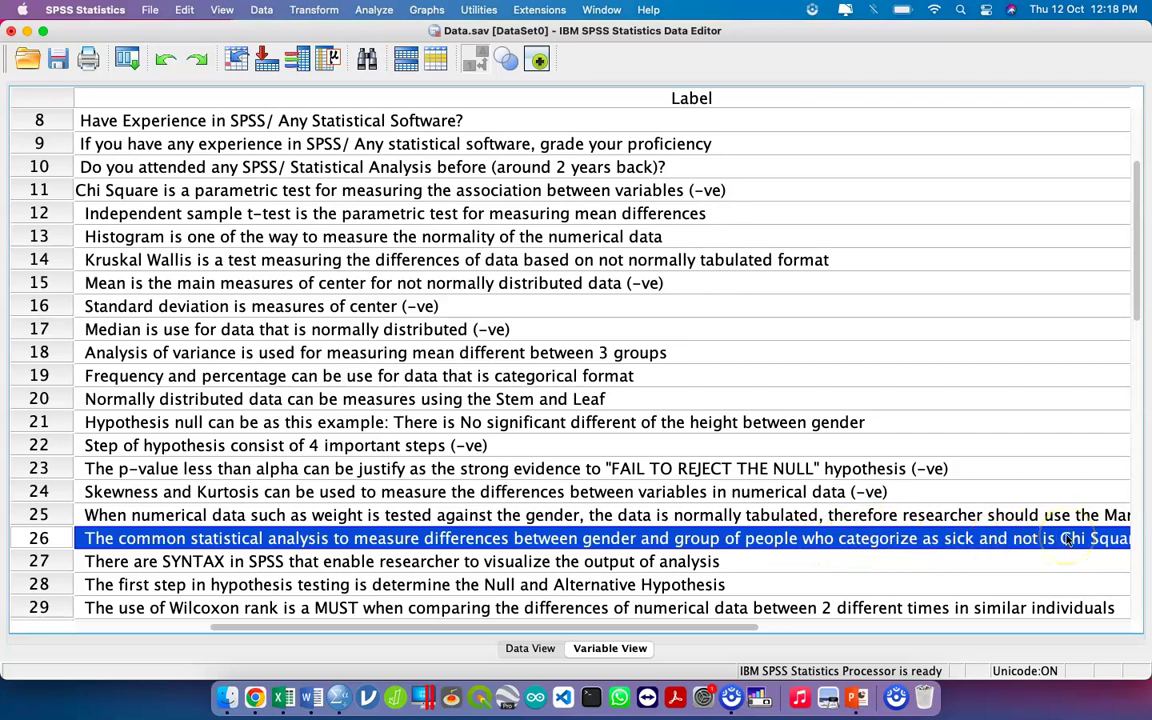
{"action": "left_click_drag", "start_coordinate": [738, 630], "coordinate": [887, 633]}
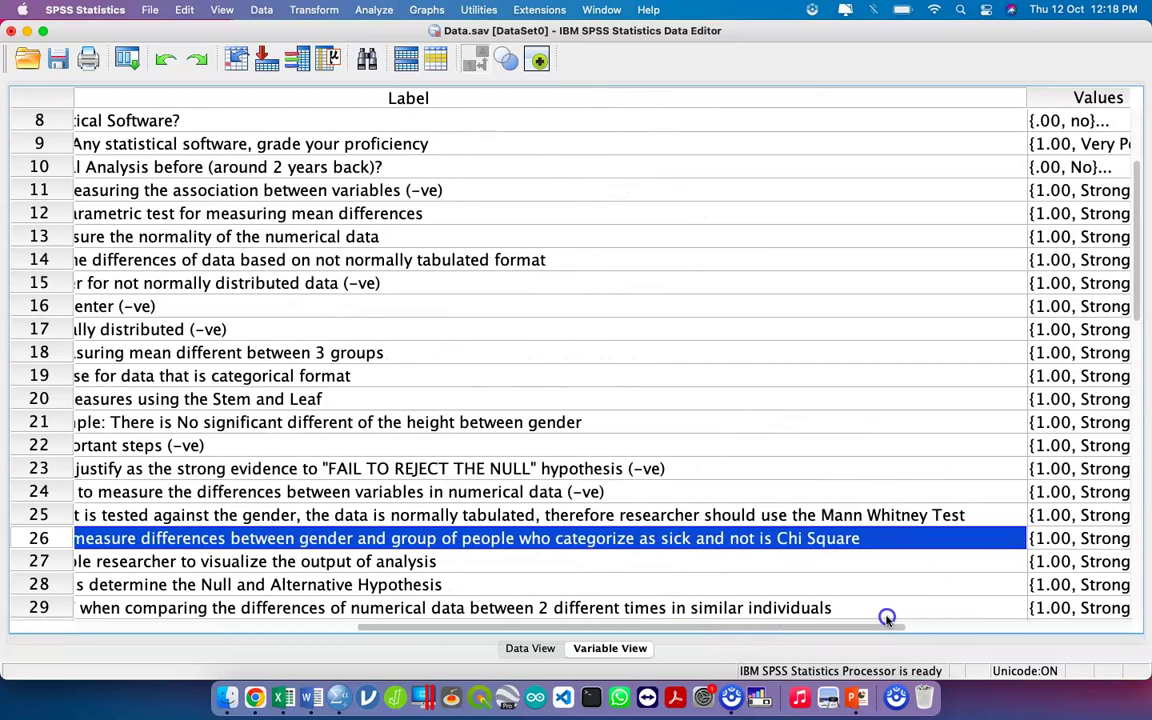
{"action": "double_click", "coordinate": [877, 537]}
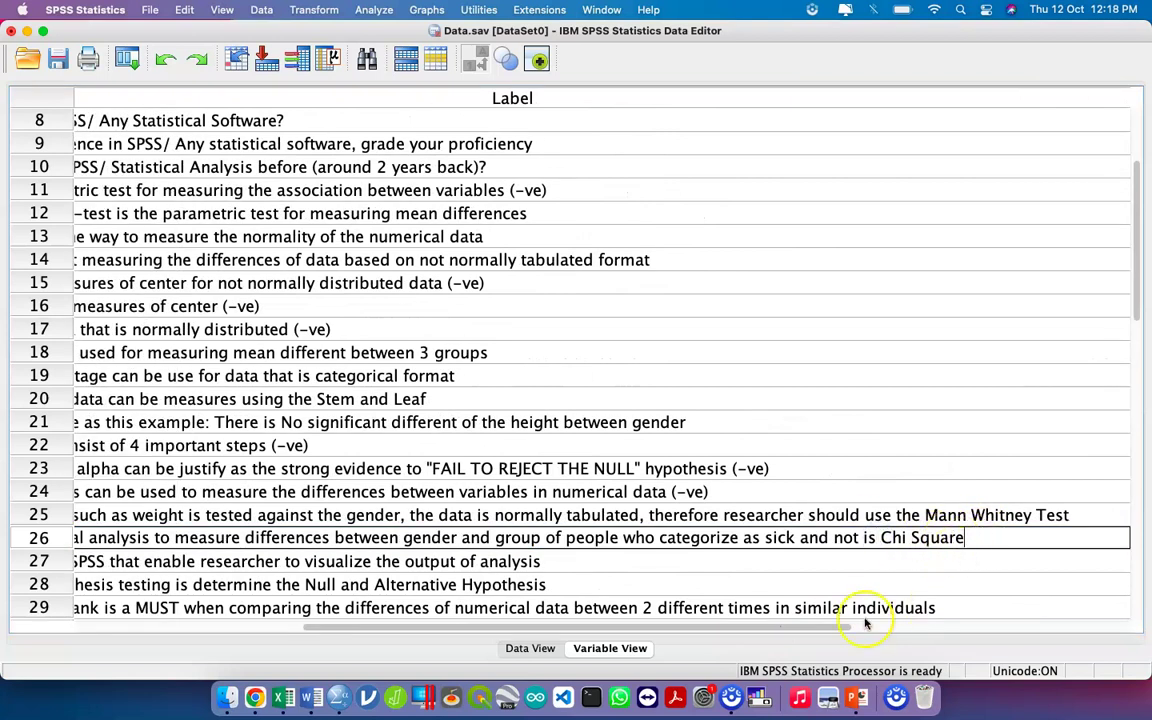
{"action": "left_click_drag", "start_coordinate": [815, 633], "coordinate": [626, 633]}
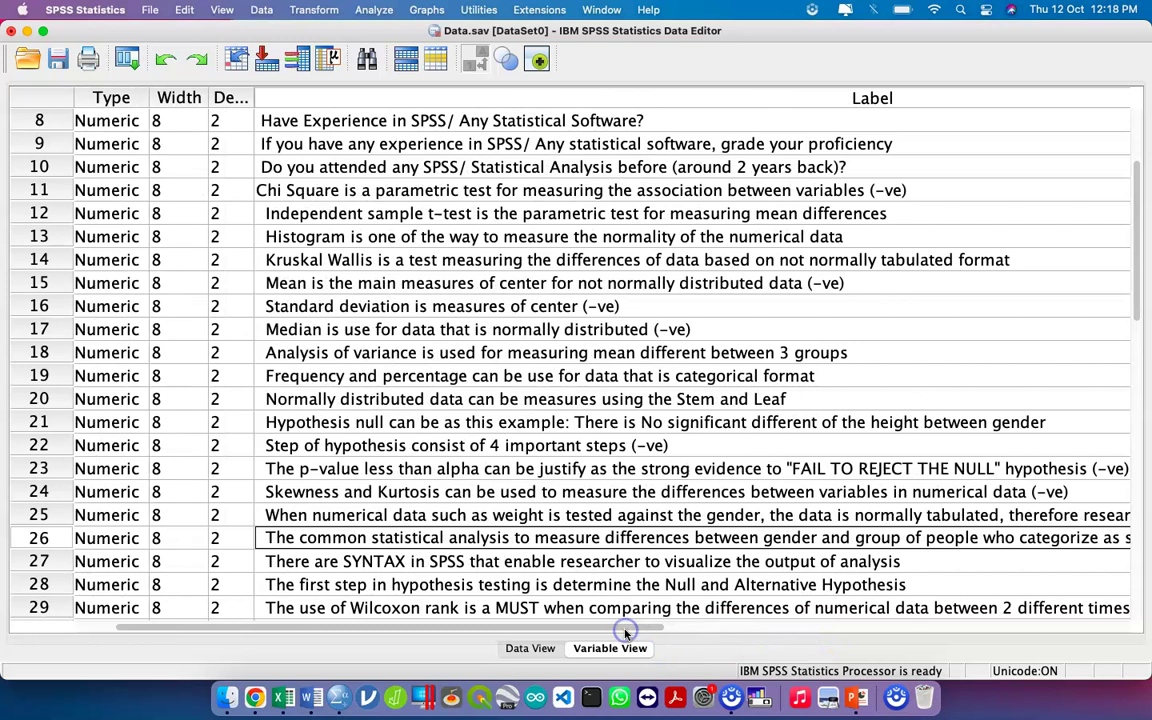
- Append "(-ve)" to the end of the y17 label about SYNTAX in SPSS
{"action": "left_click", "coordinate": [893, 562]}
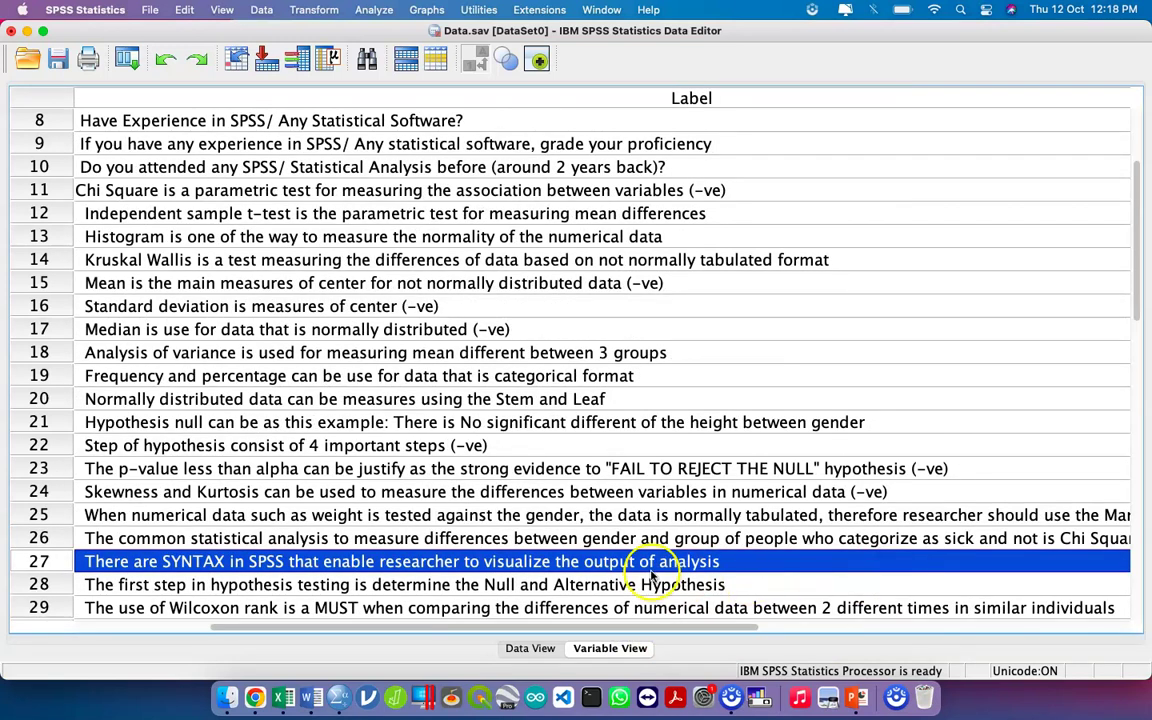
{"action": "double_click", "coordinate": [746, 562]}
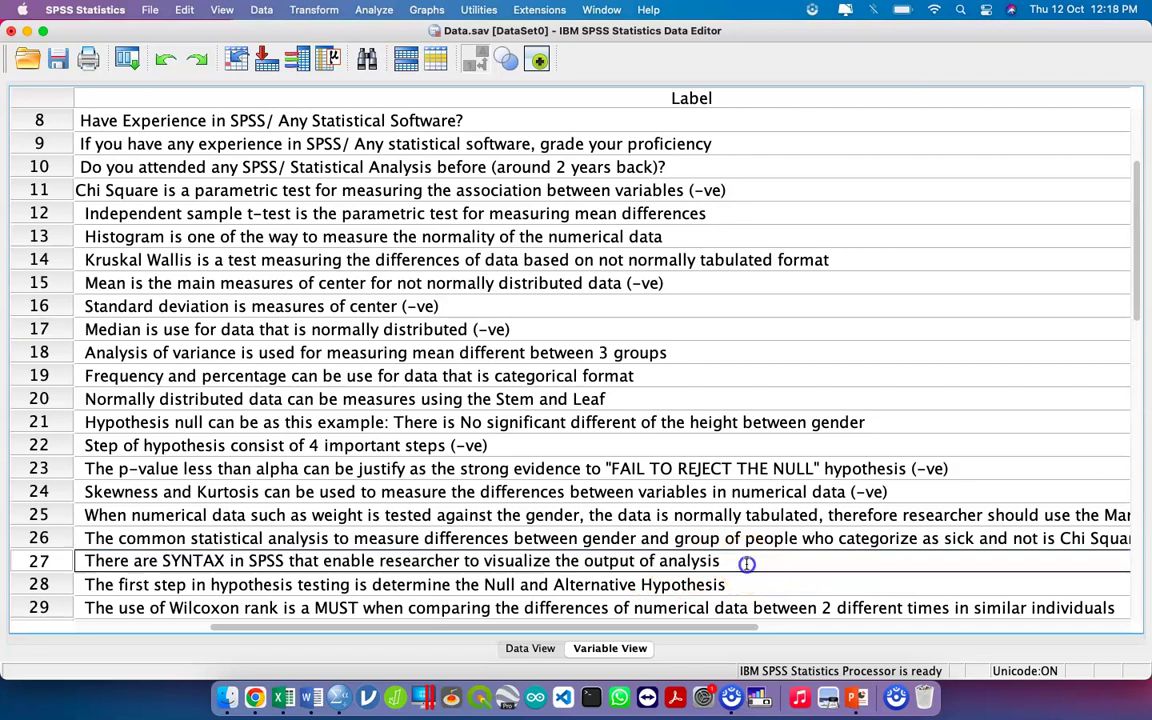
{"action": "type", "text": "(-ve)"}
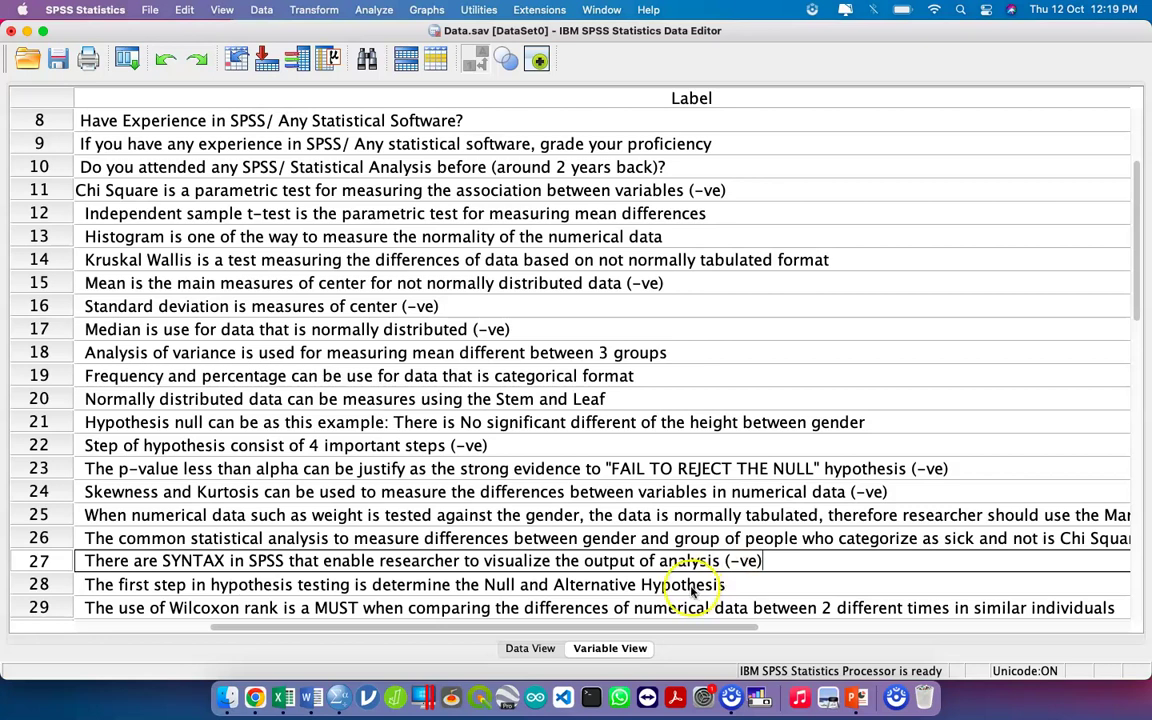
- Read the remaining statements, y18 about the first step in hypothesis testing and y19 about the Wilcoxon rank
{"action": "left_click", "coordinate": [647, 587]}
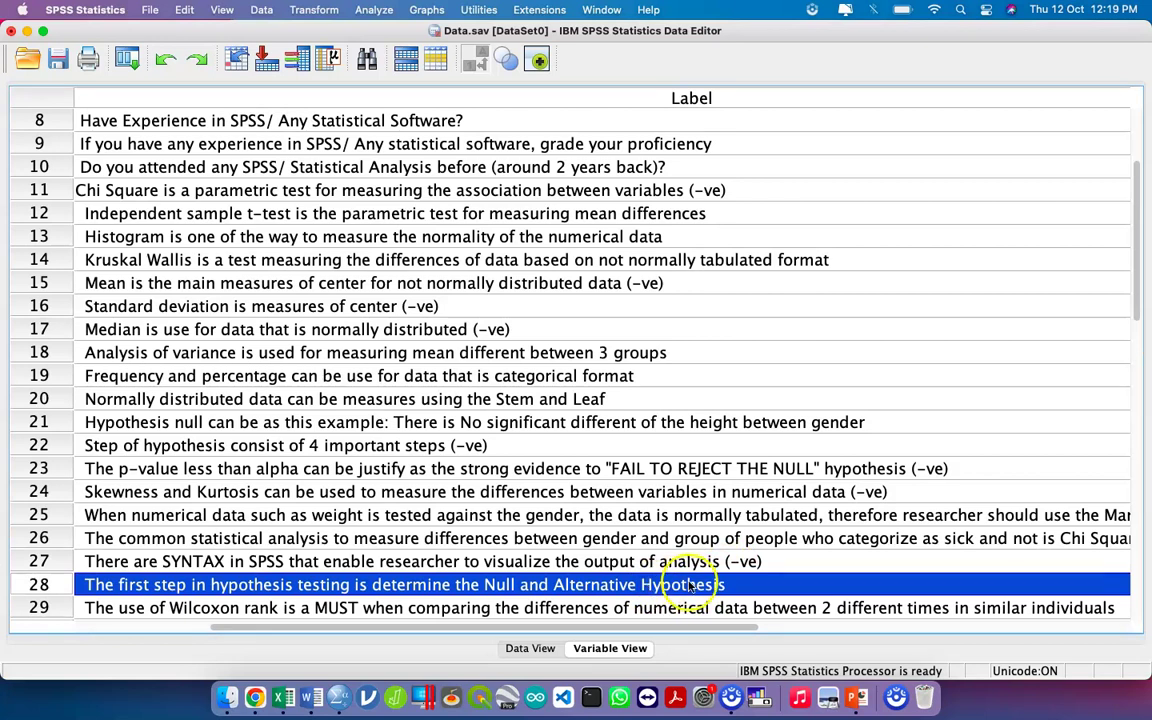
{"action": "double_click", "coordinate": [732, 585]}
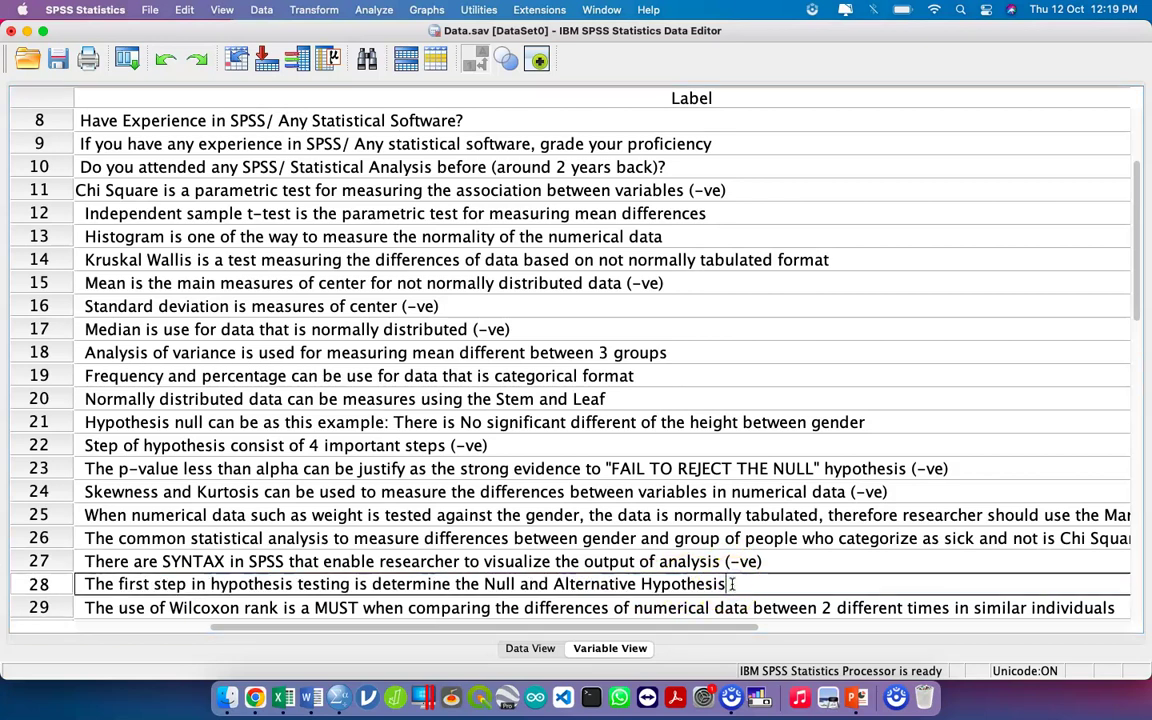
{"action": "scroll", "coordinate": [733, 580], "scroll_direction": "down", "scroll_amount": 4}
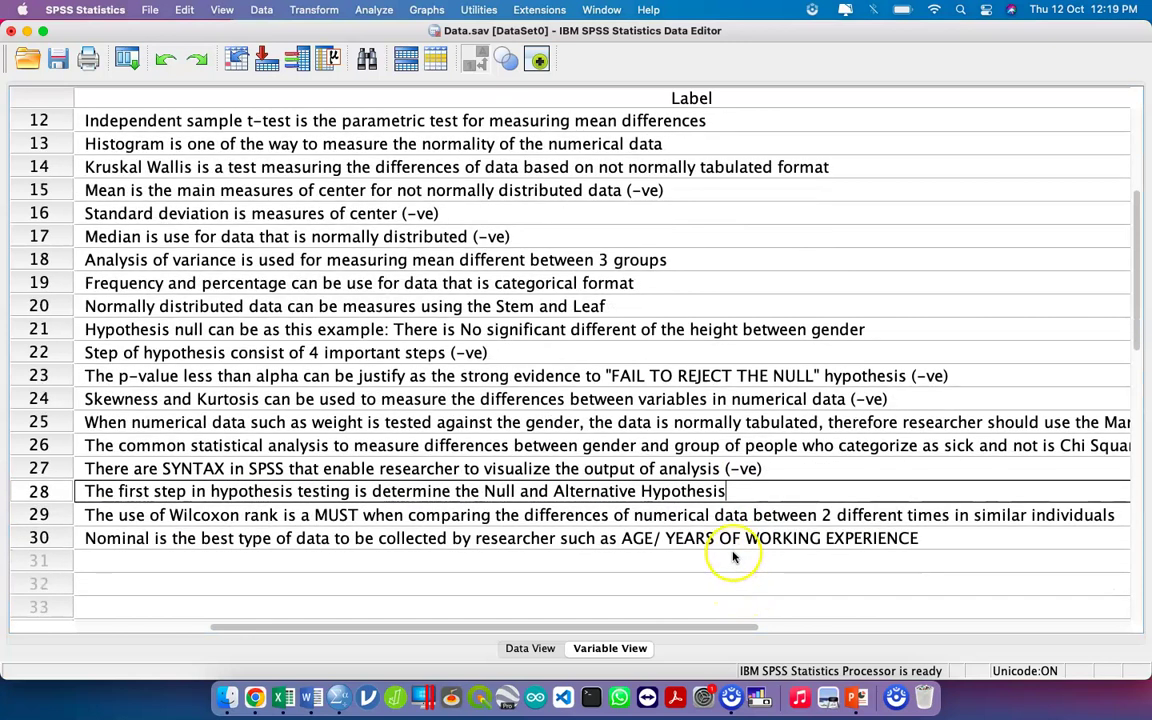
{"action": "left_click", "coordinate": [709, 538]}
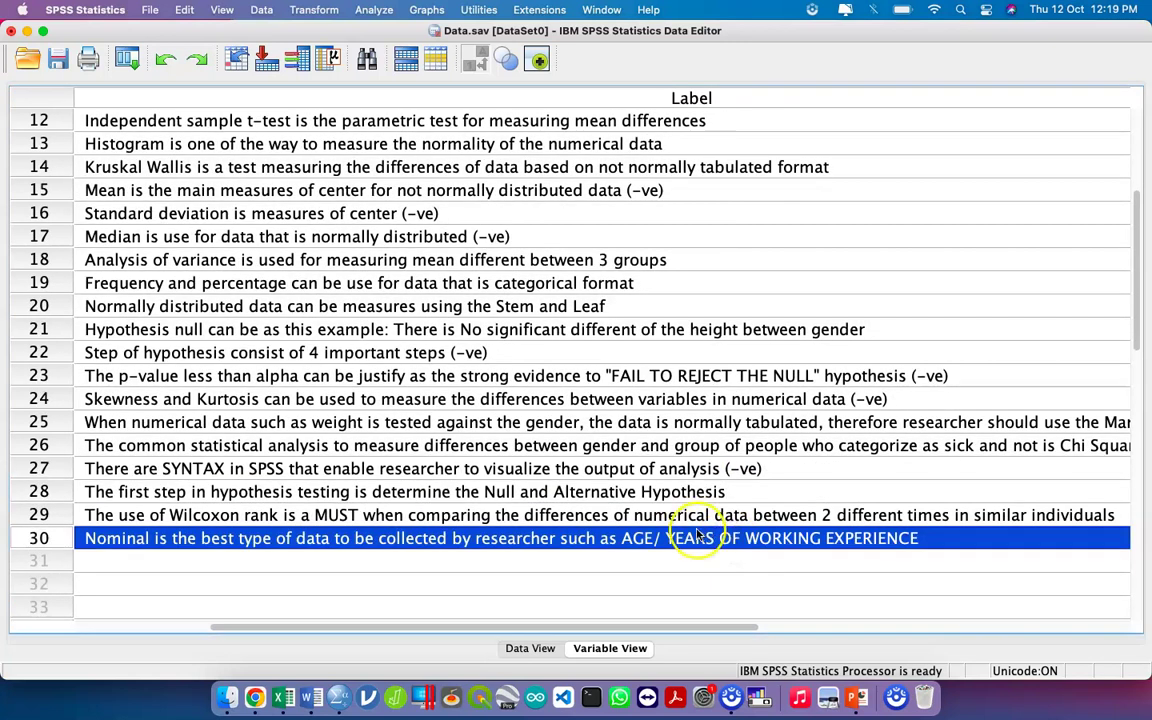
{"action": "left_click", "coordinate": [713, 518]}
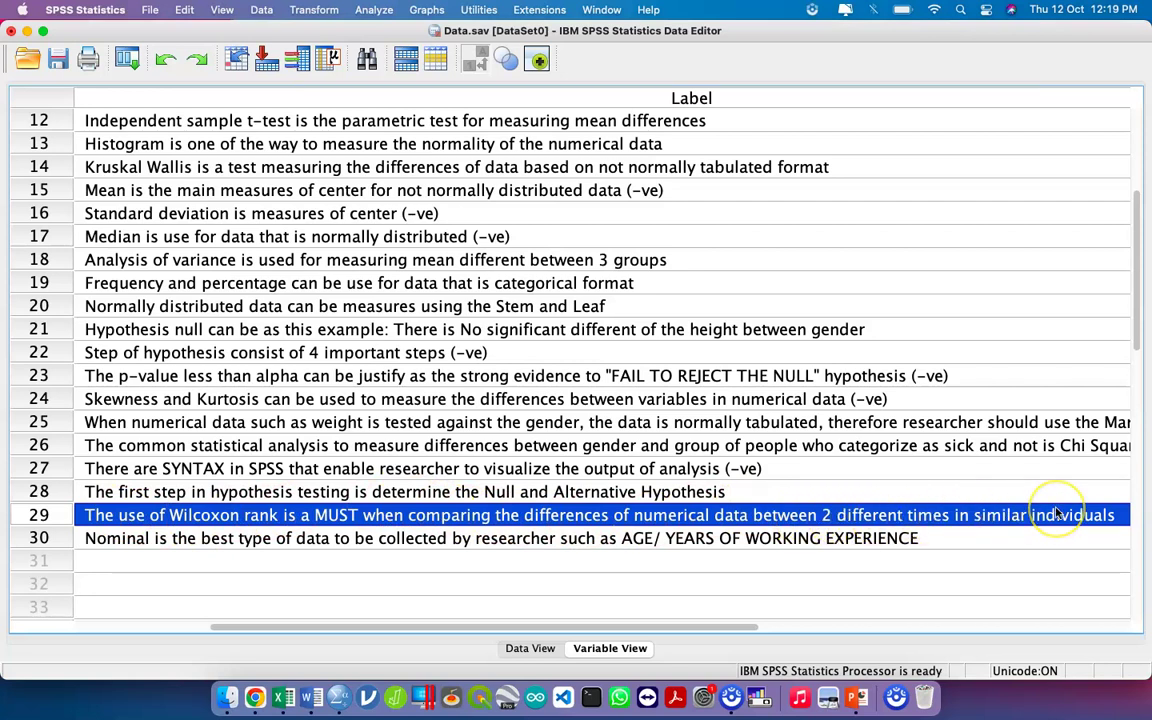
- Append "(-ve)" to the end of the y20 label about nominal being the best type of data
{"action": "left_click", "coordinate": [948, 542]}
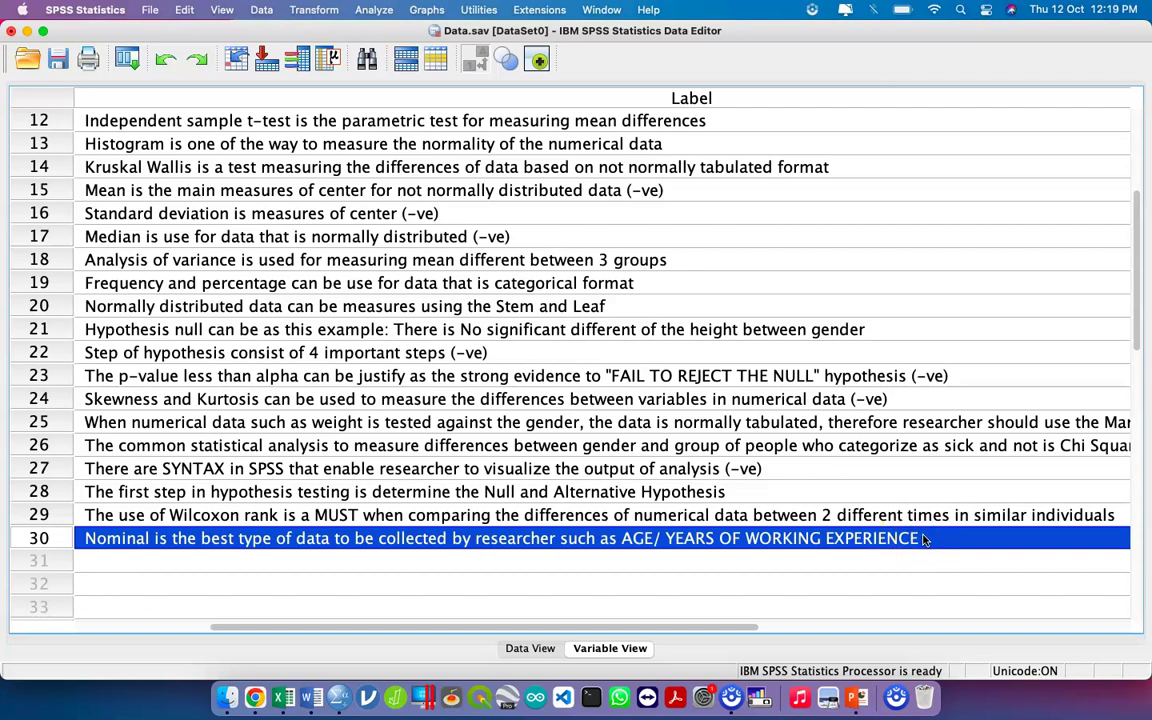
{"action": "double_click", "coordinate": [924, 540]}
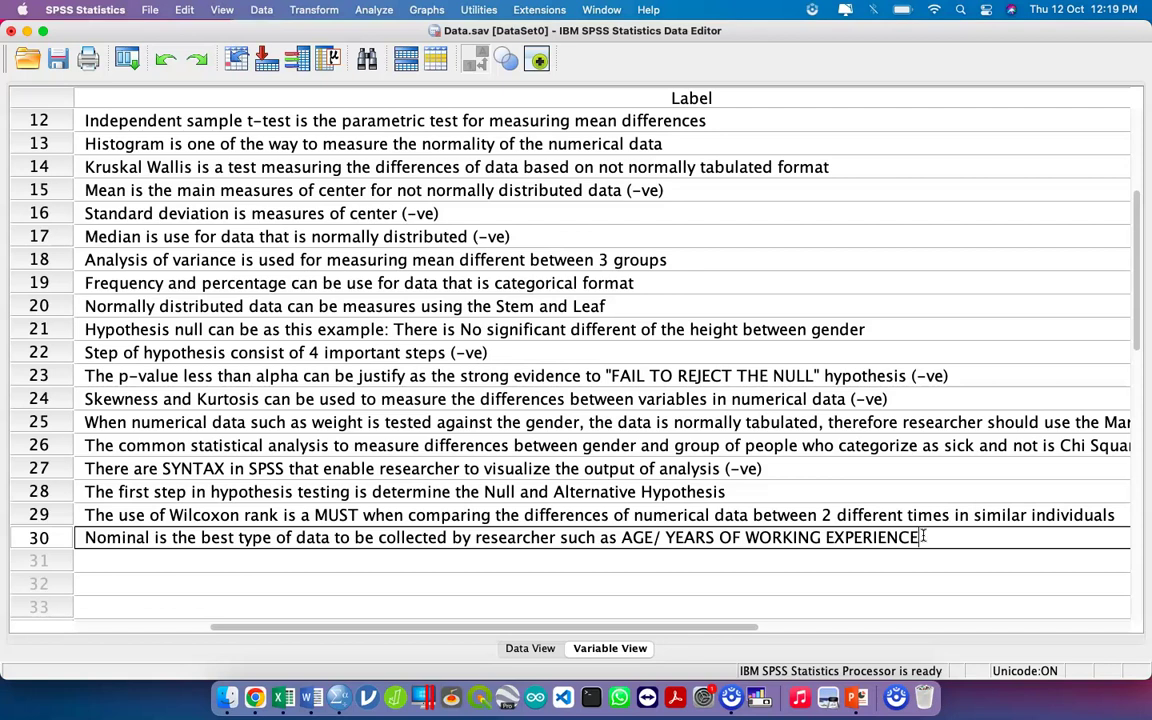
{"action": "type", "text": "(-ve)"}
{"action": "key", "text": "Return"}
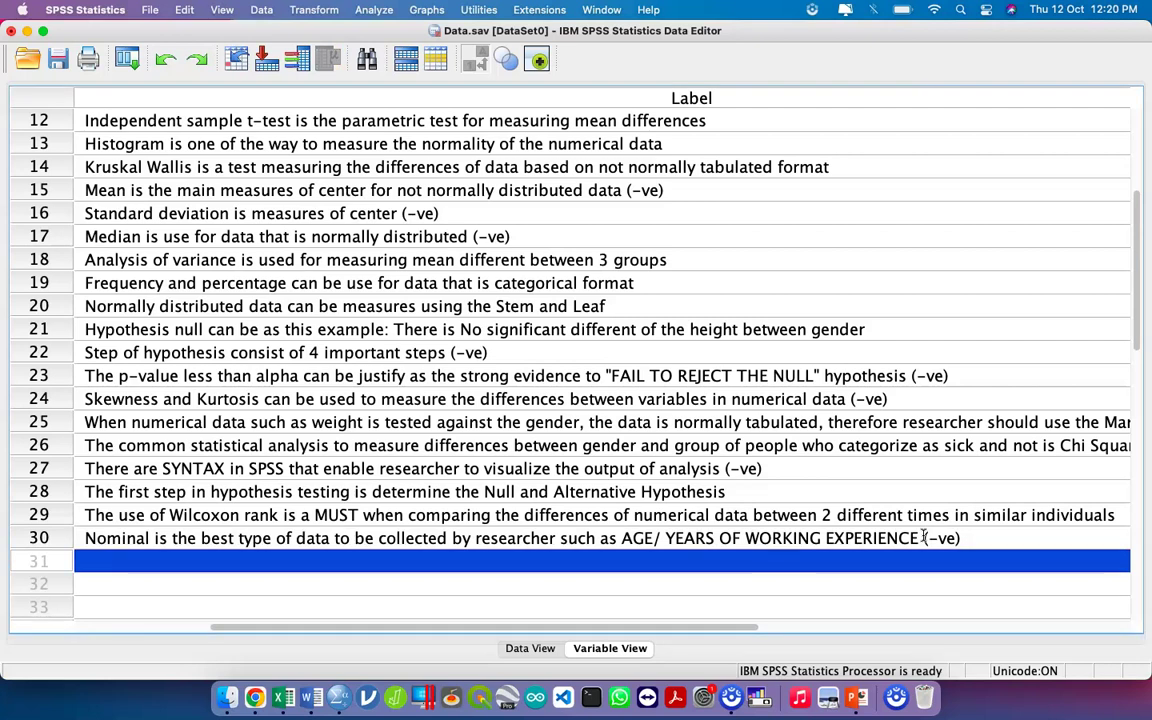
- Review the labels of all the y items to check which ones are marked "(-ve)"
{"action": "scroll", "coordinate": [848, 373], "scroll_direction": "up", "scroll_amount": 5}
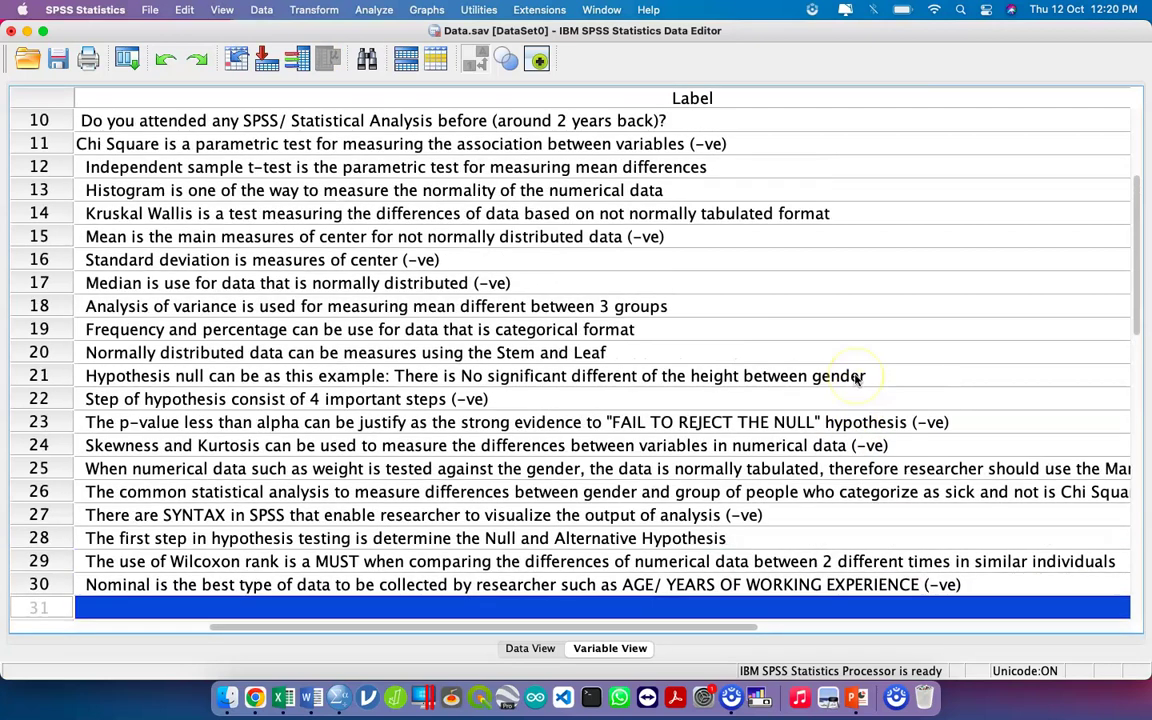
{"action": "scroll", "coordinate": [855, 380], "scroll_direction": "up", "scroll_amount": 2}
{"action": "scroll", "coordinate": [855, 380], "scroll_direction": "left", "scroll_amount": 1}
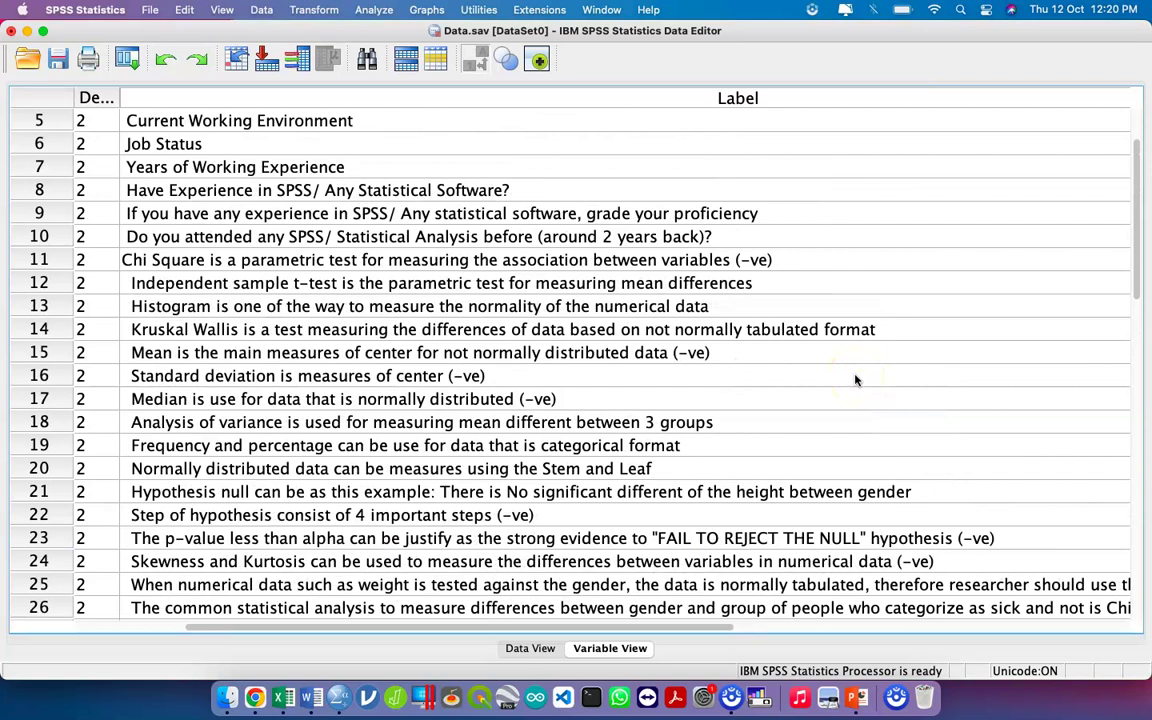
{"action": "scroll", "coordinate": [855, 380], "scroll_direction": "down", "scroll_amount": 2}
{"action": "scroll", "coordinate": [855, 380], "scroll_direction": "right", "scroll_amount": 5}
{"action": "scroll", "coordinate": [855, 380], "scroll_direction": "left", "scroll_amount": 5}
{"action": "scroll", "coordinate": [855, 380], "scroll_direction": "down", "scroll_amount": 1}
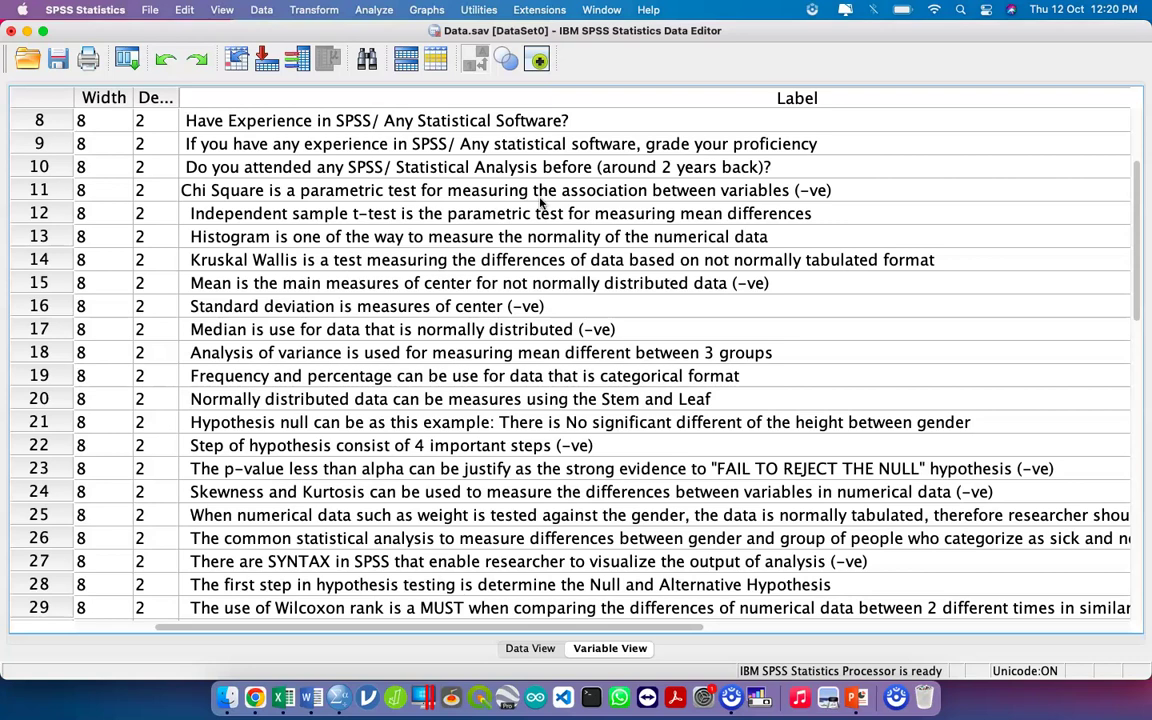
- Consult the list of positive and negative items on the Google Jamboard in Chrome, and return to Data.sav in SPSS Statistics
{"action": "key", "text": "ctrl+Up"}
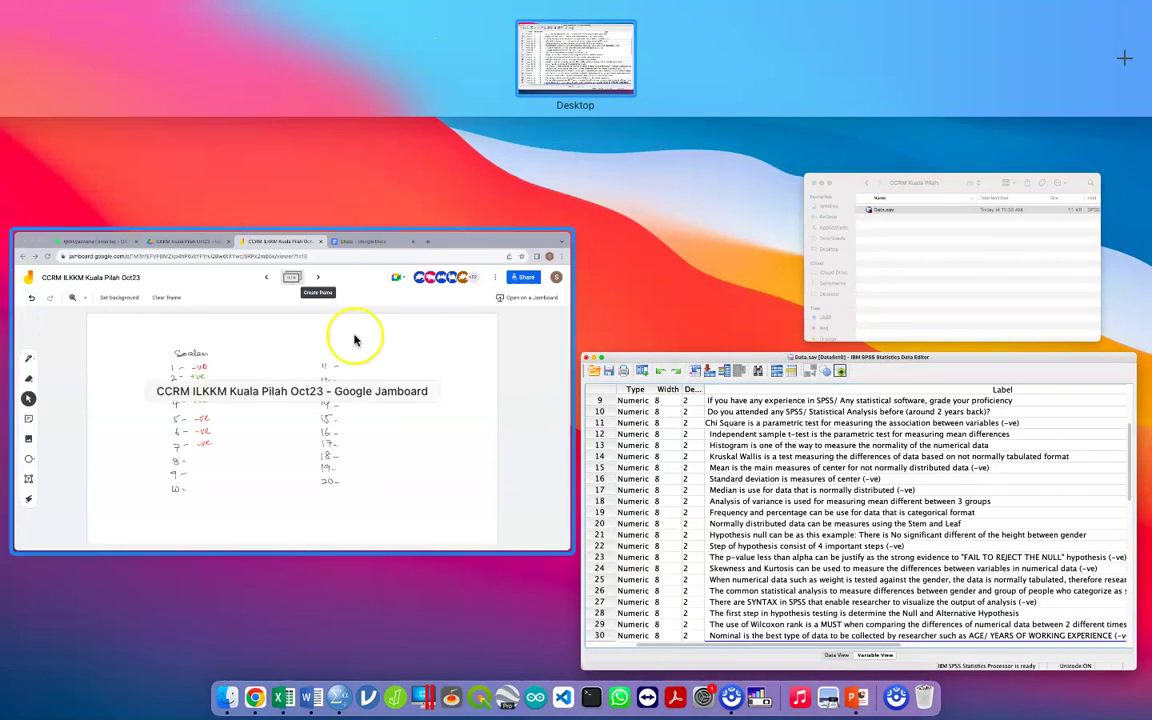
{"action": "left_click", "coordinate": [354, 340]}
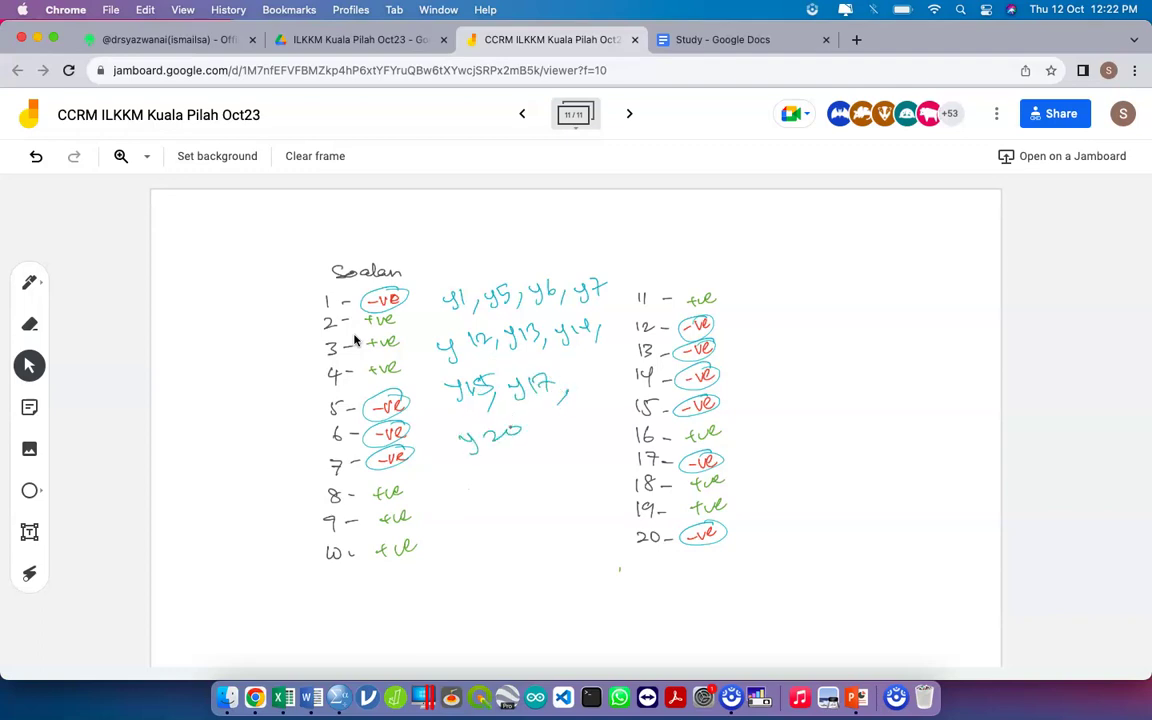
{"action": "key", "text": "ctrl+Up"}
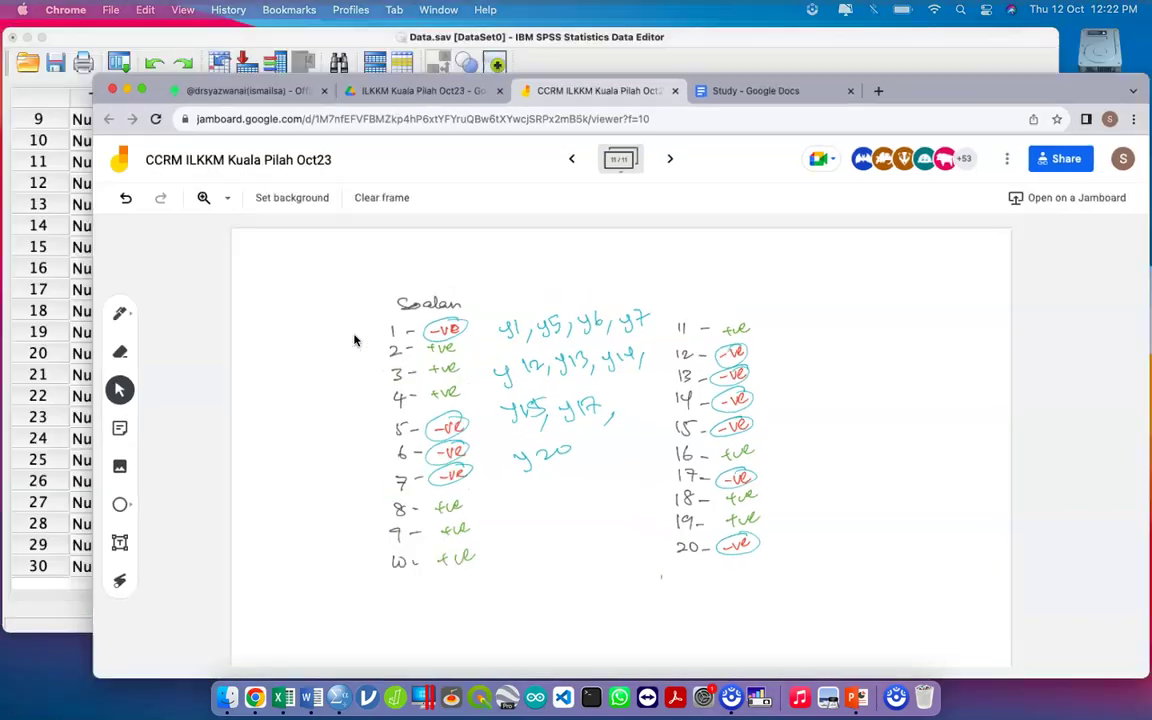
{"action": "left_click", "coordinate": [221, 224]}
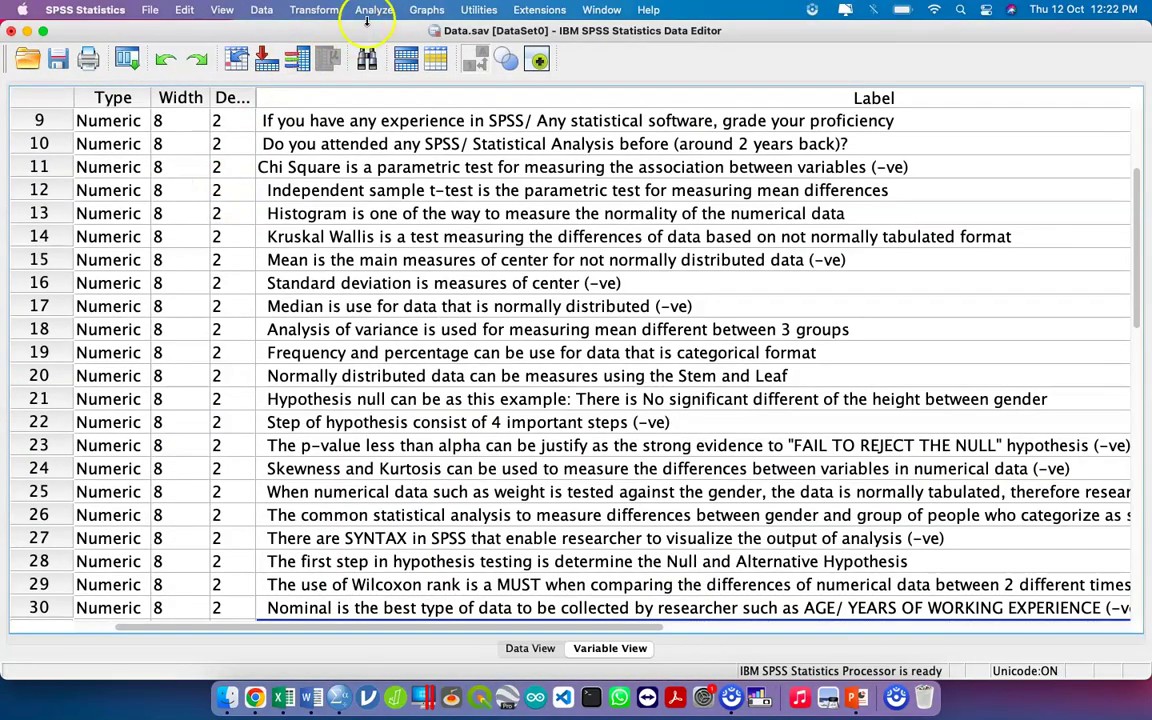
{"action": "left_click", "coordinate": [312, 9]}
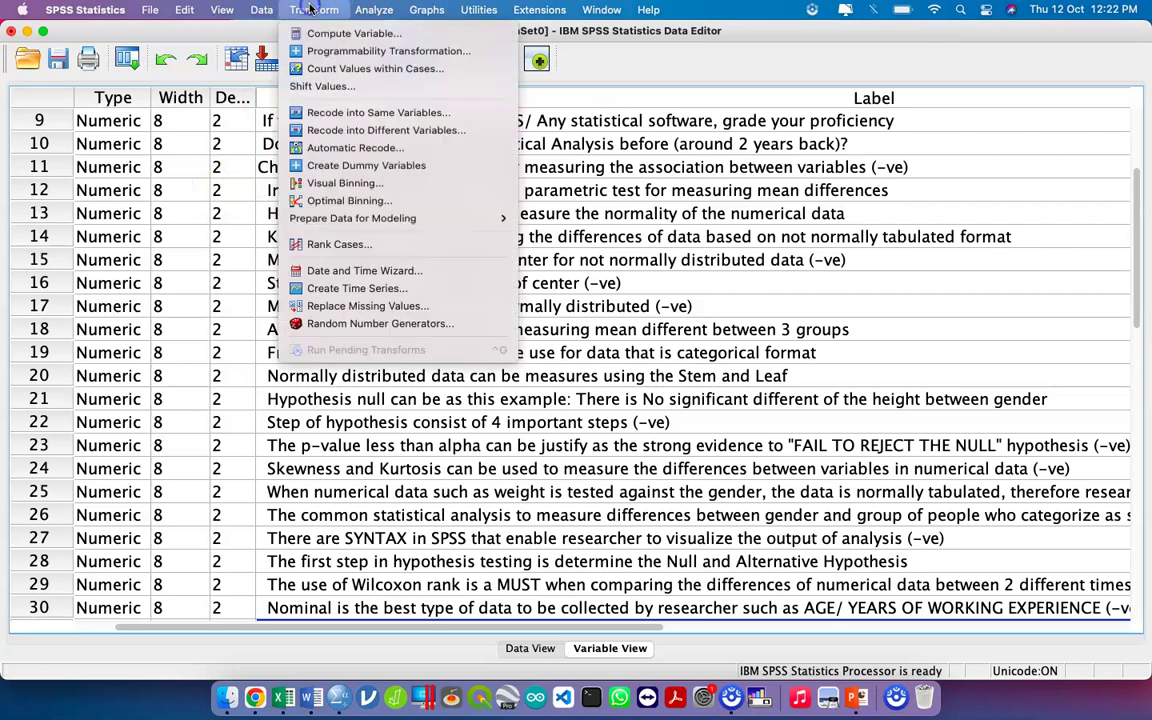
{"action": "left_click", "coordinate": [354, 131]}
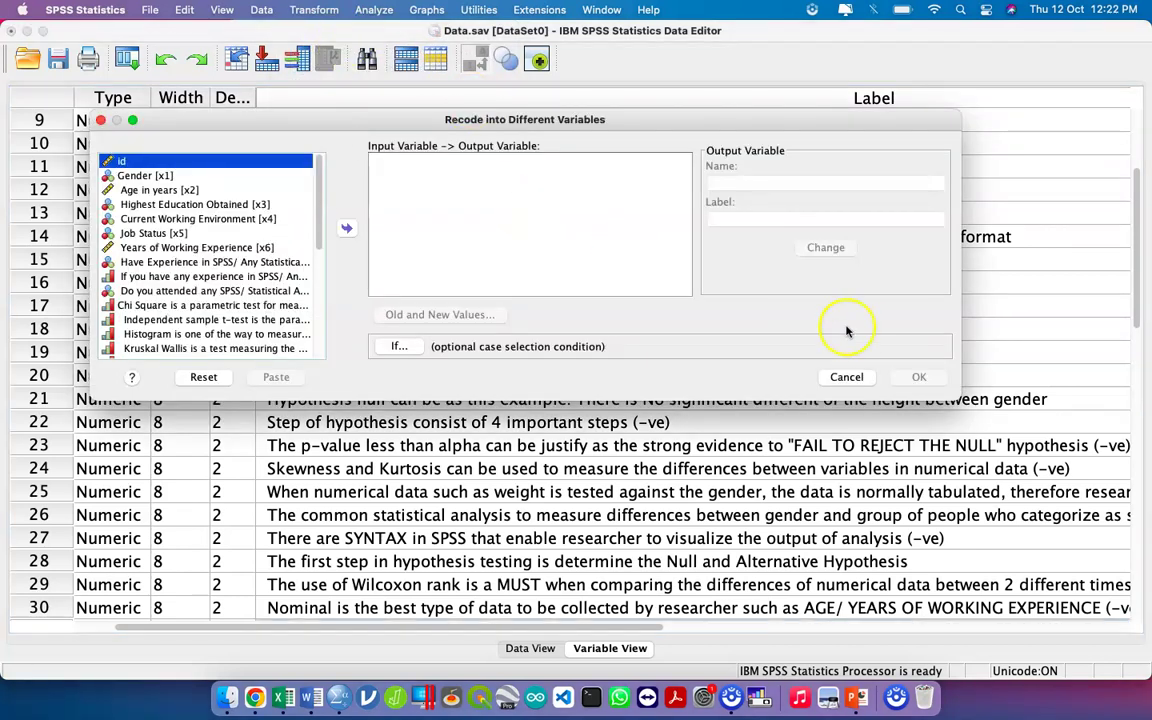
{"action": "left_click", "coordinate": [846, 377]}
- Start Recode into Different Variables and show the source variables by name instead of by label
{"action": "left_click", "coordinate": [318, 10]}
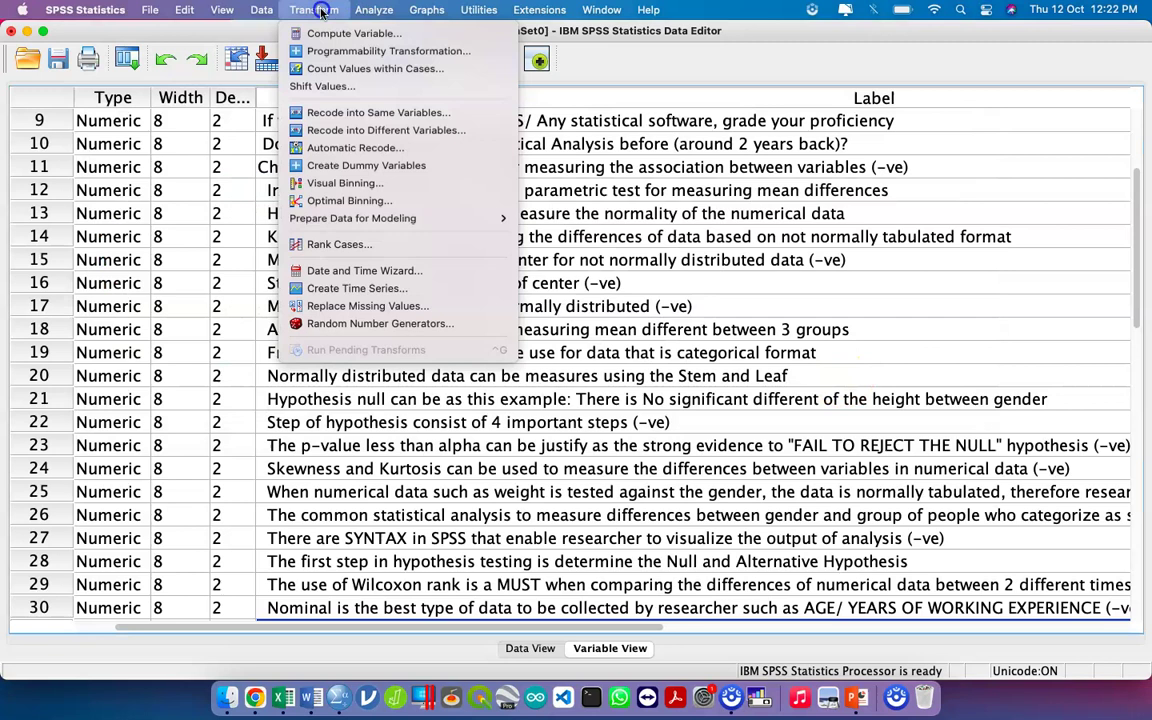
{"action": "left_click", "coordinate": [358, 130]}
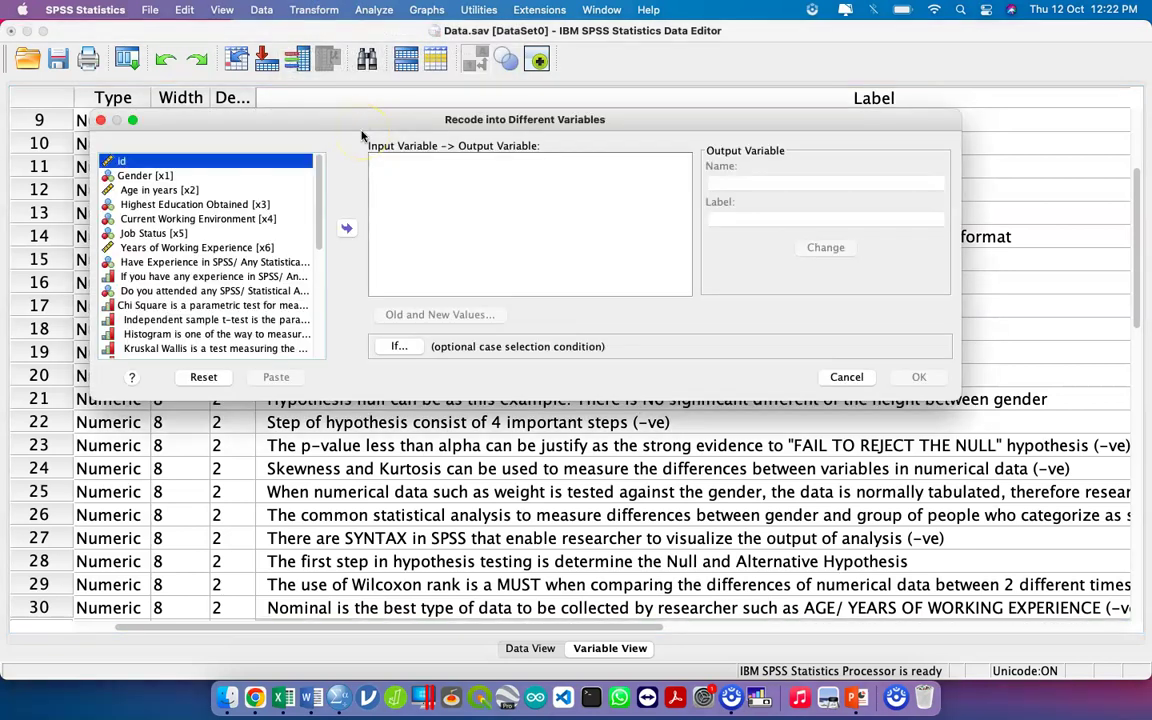
{"action": "right_click", "coordinate": [249, 182]}
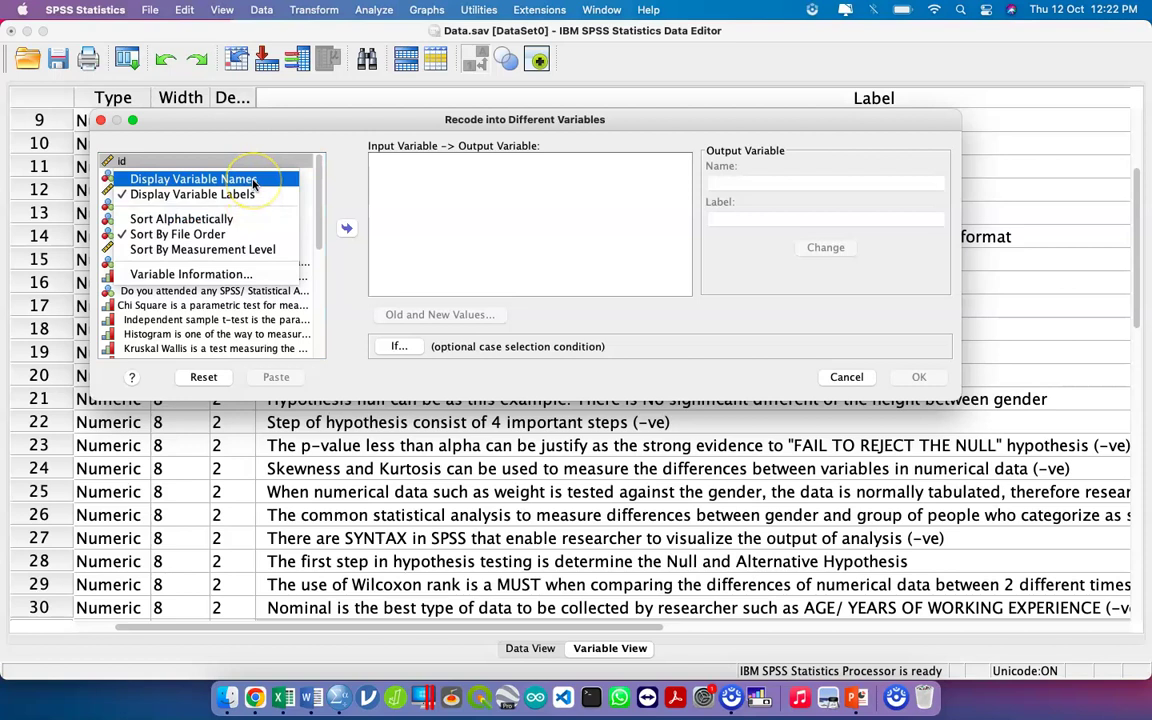
{"action": "left_click", "coordinate": [253, 181]}
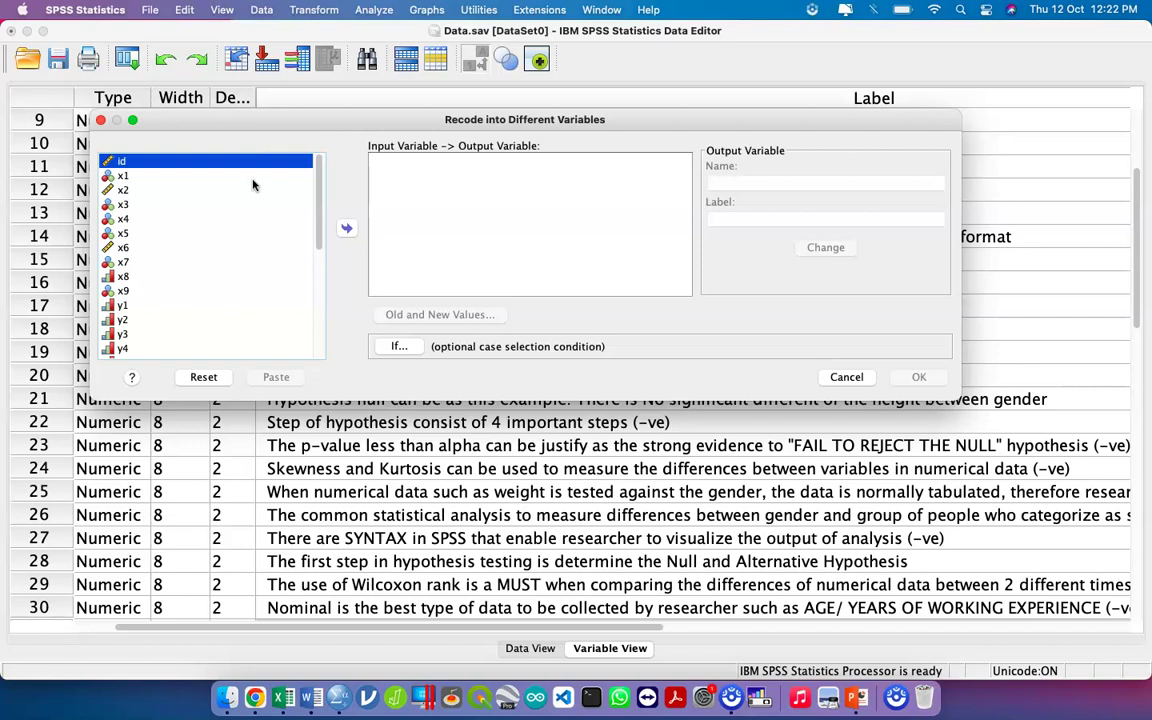
- Add y1 as the variable to recode and assign y1.n as its output variable name
{"action": "left_click", "coordinate": [195, 305]}
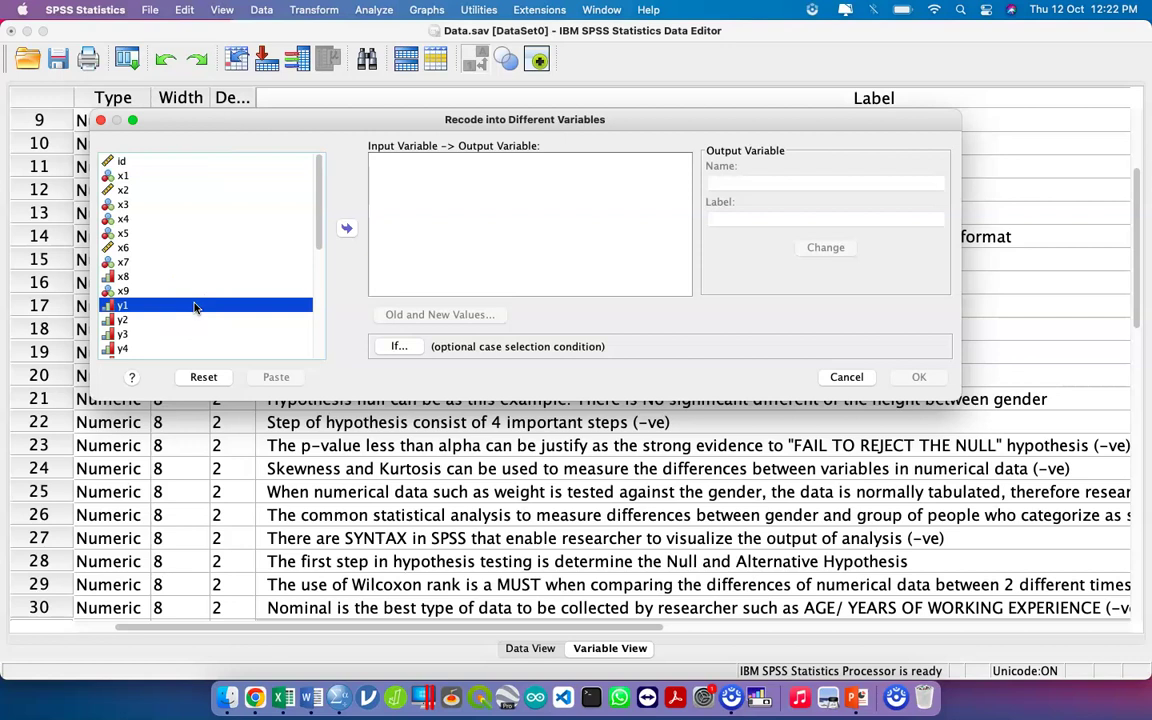
{"action": "left_click", "coordinate": [347, 230]}
{"action": "left_click", "coordinate": [400, 160]}
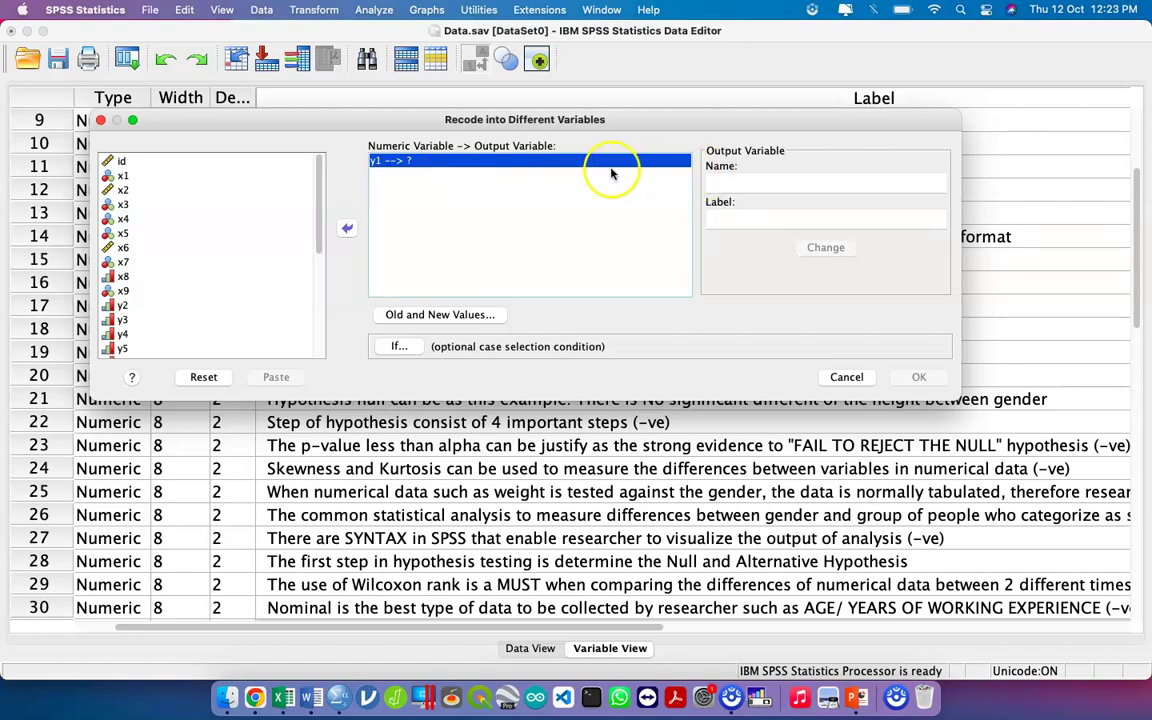
{"action": "left_click", "coordinate": [732, 184]}
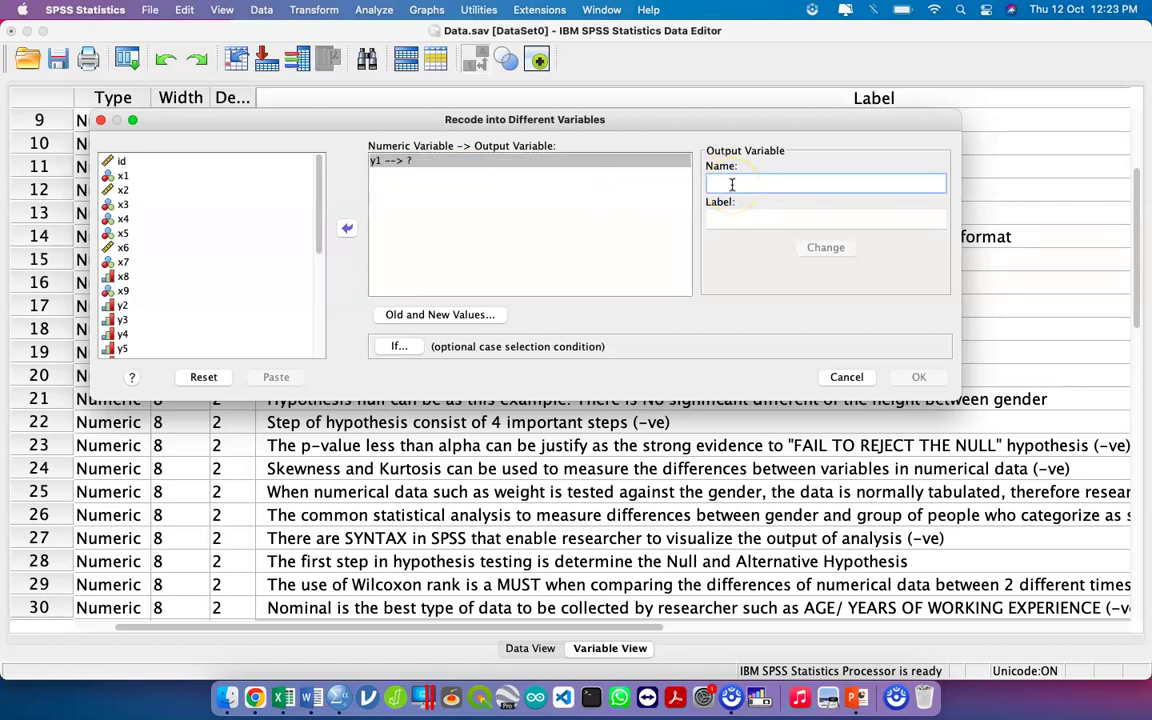
{"action": "type", "text": "y1"}
{"action": "type", "text": ".r"}
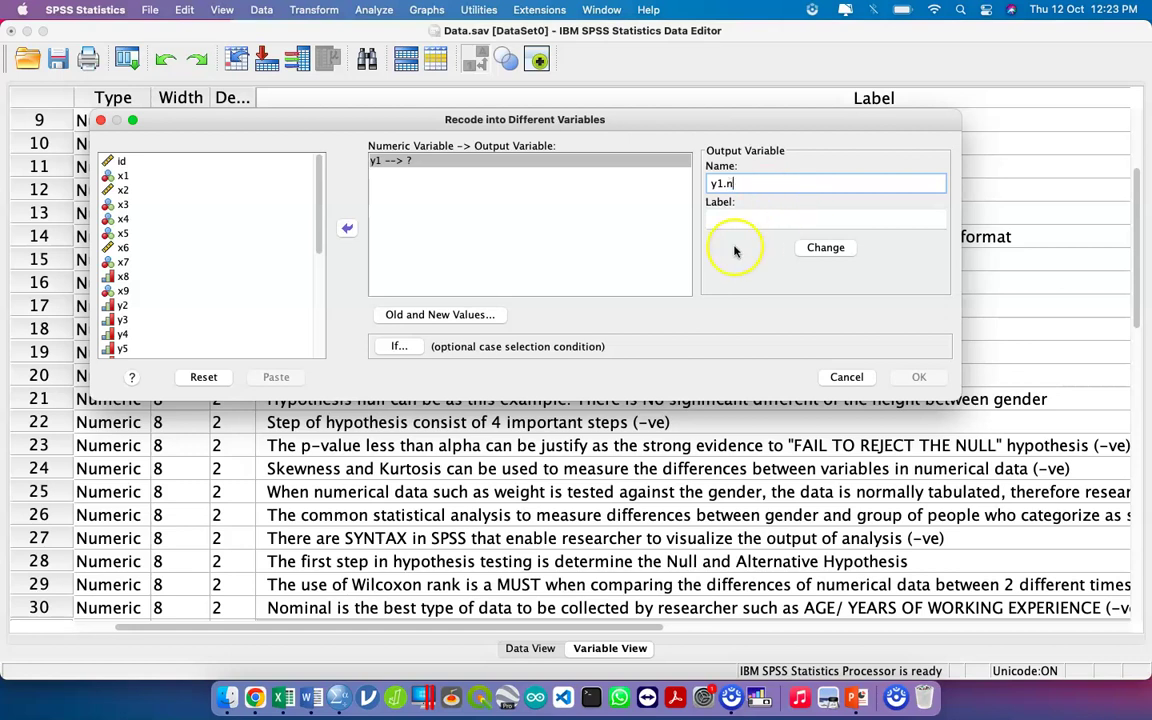
{"action": "left_click", "coordinate": [827, 248]}
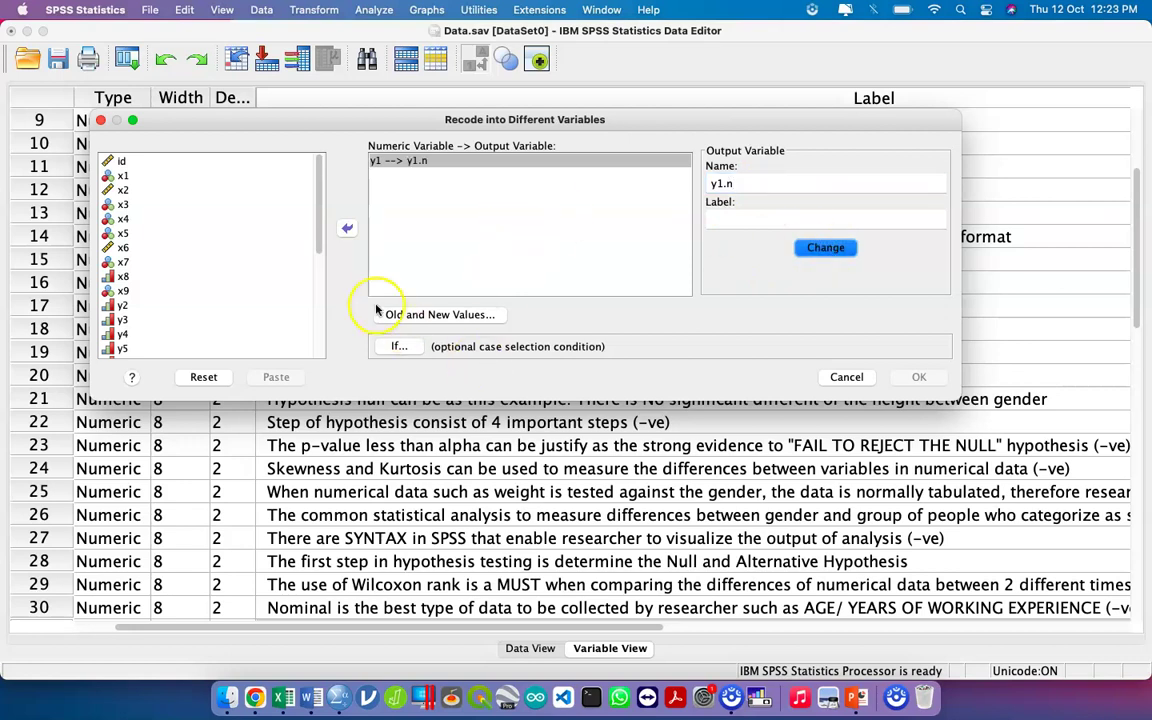
{"action": "left_click", "coordinate": [386, 163]}
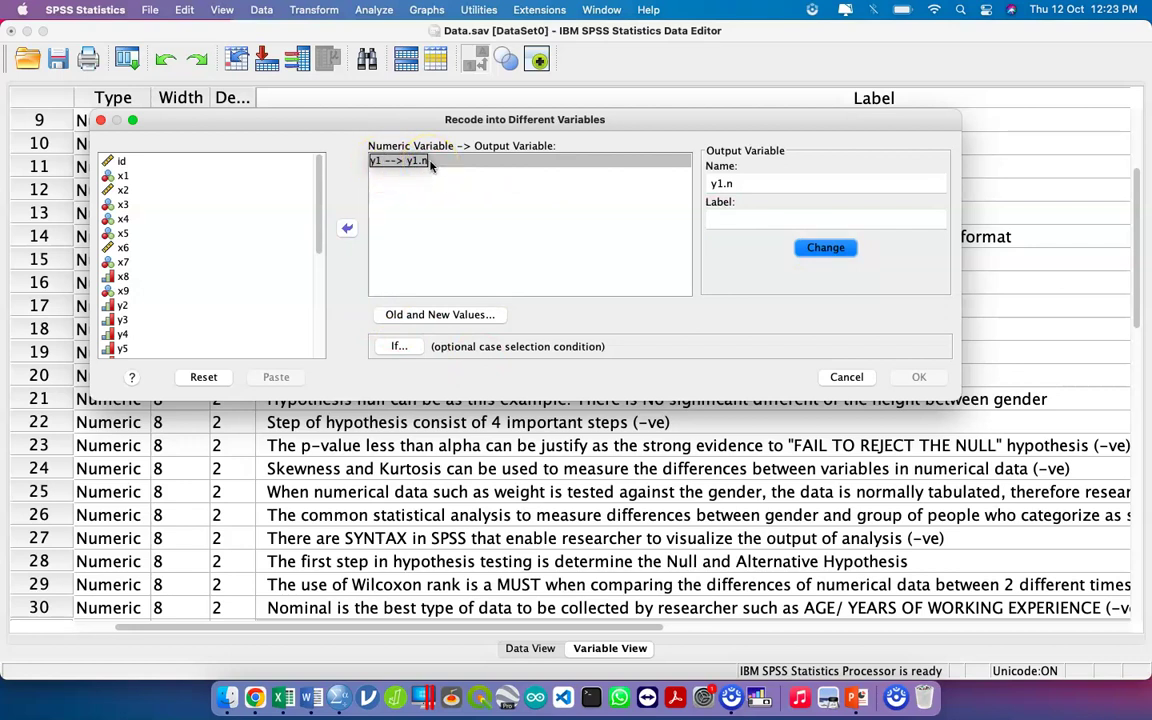
- Open the old and new values for the y1 recode and add the mapping of old value 1 to 5
{"action": "left_click", "coordinate": [428, 316]}
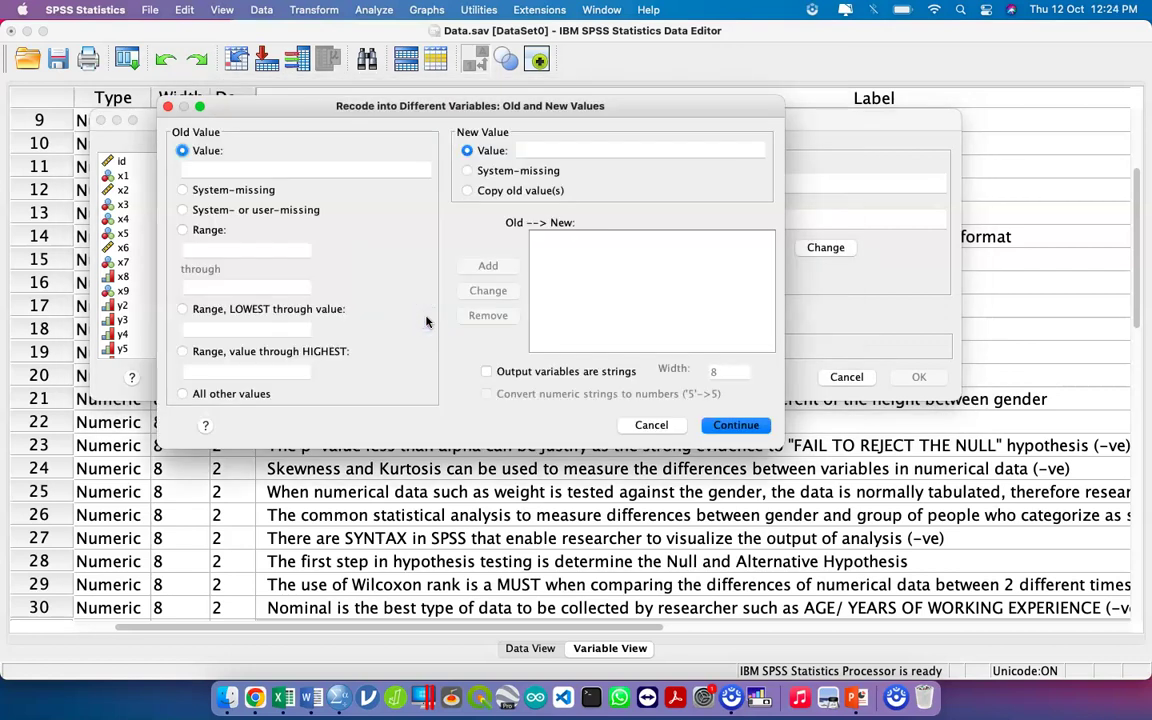
{"action": "left_click", "coordinate": [314, 167]}
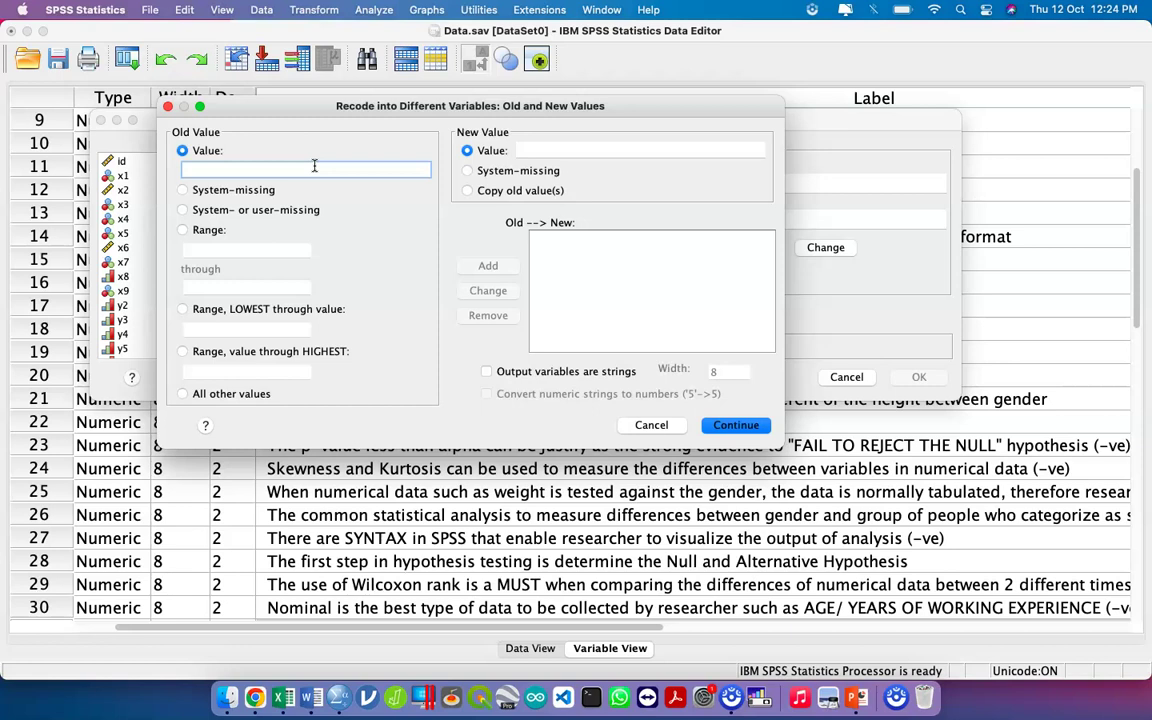
{"action": "left_click", "coordinate": [432, 138]}
{"action": "type", "text": "1"}
{"action": "left_click", "coordinate": [536, 150]}
{"action": "type", "text": "5"}
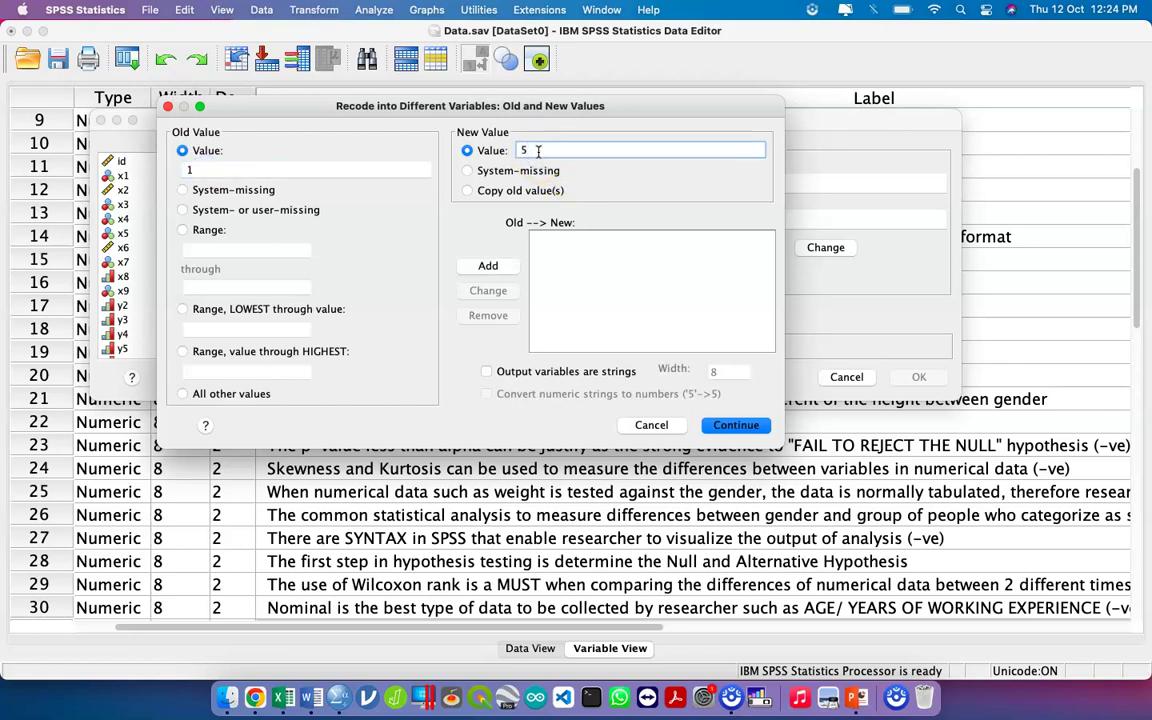
{"action": "left_click", "coordinate": [211, 170]}
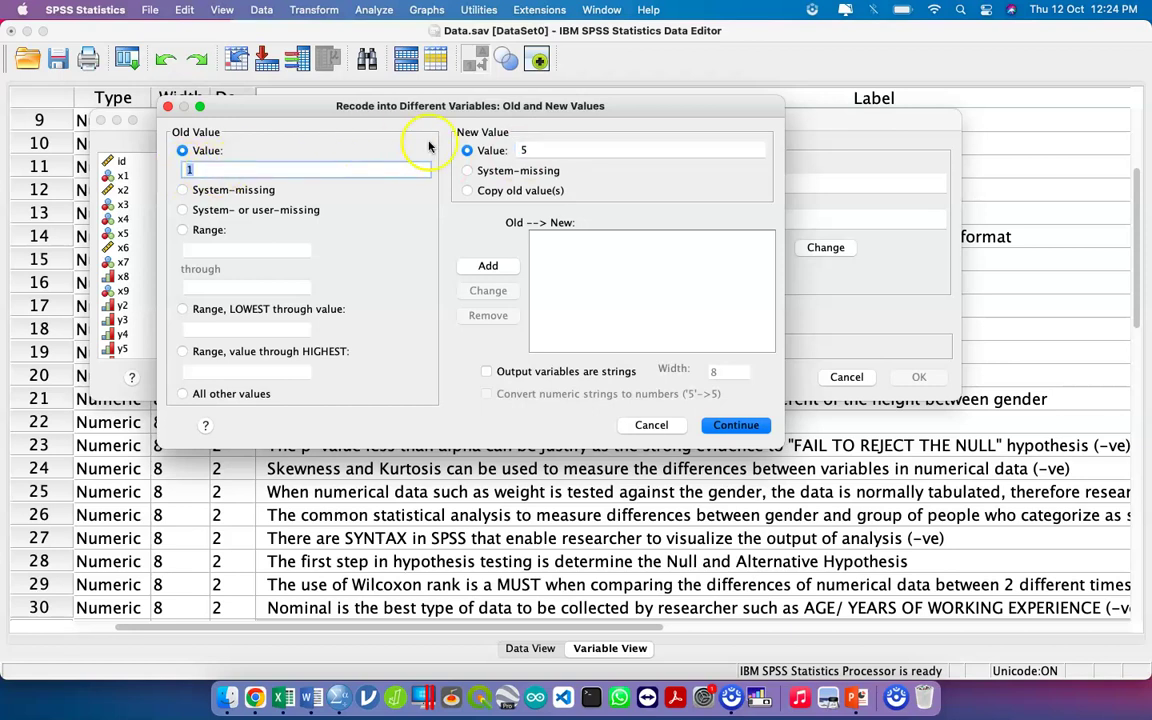
{"action": "left_click", "coordinate": [560, 145]}
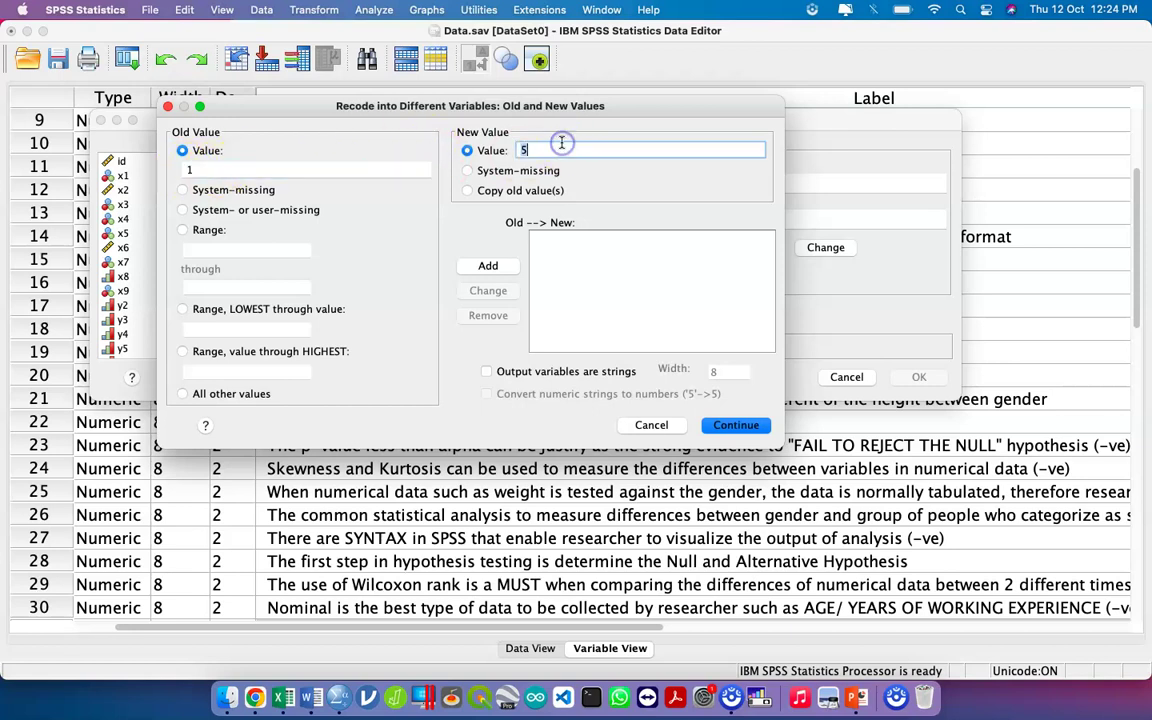
{"action": "left_click", "coordinate": [490, 267]}
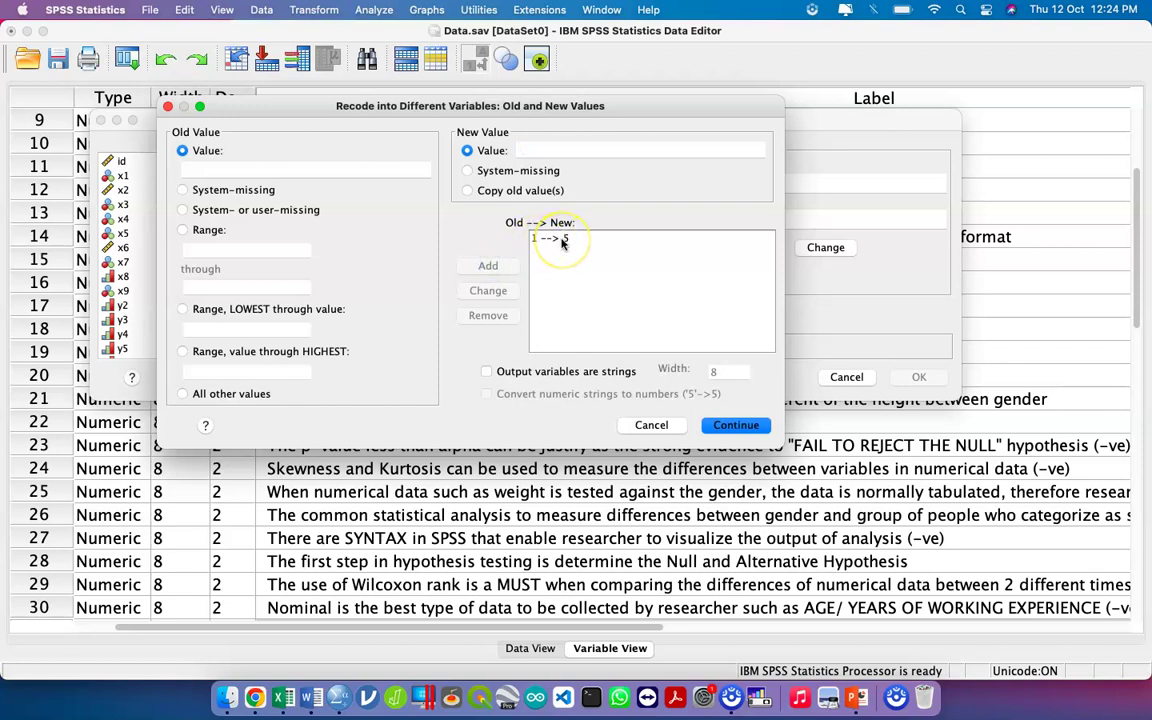
- Add the recode mappings of old value 2 to 4 and old value 3 to 3
{"action": "left_click", "coordinate": [349, 166]}
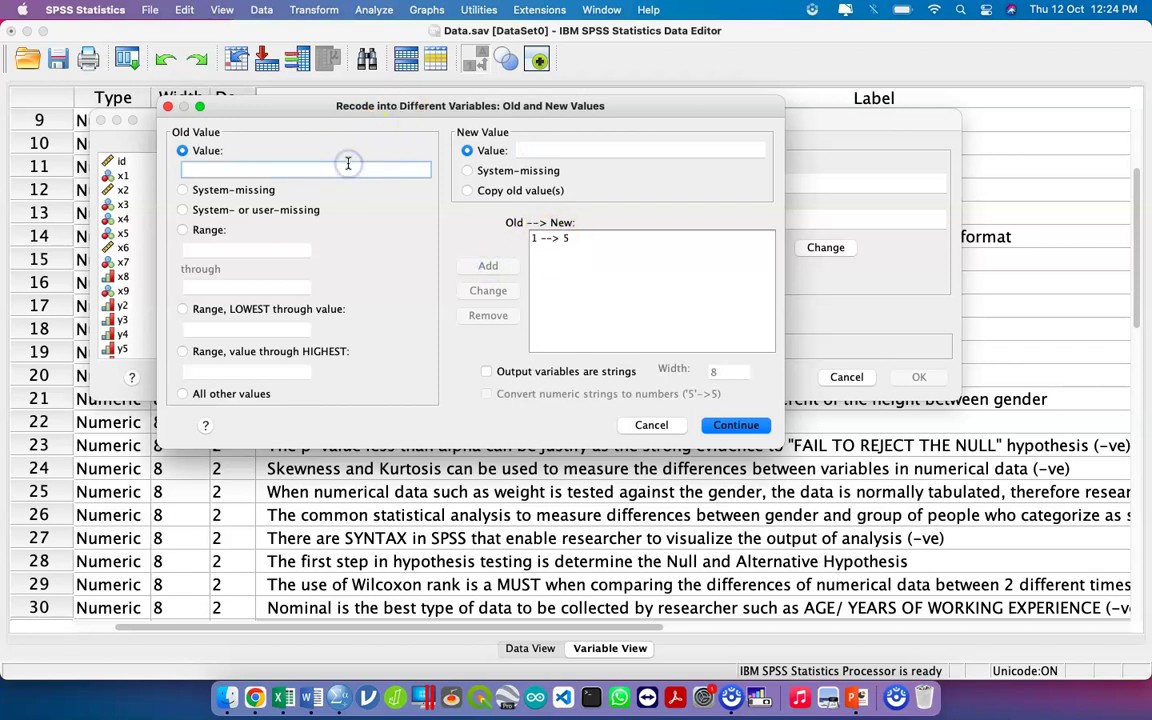
{"action": "type", "text": "2"}
{"action": "left_click", "coordinate": [552, 151]}
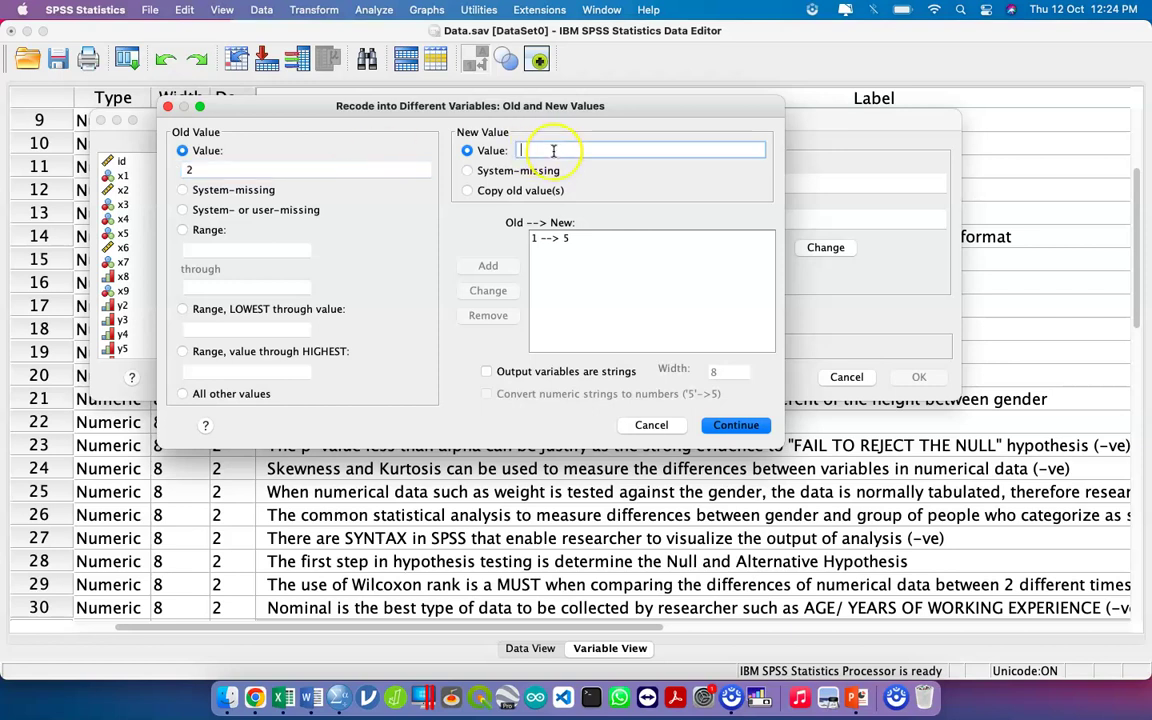
{"action": "type", "text": "4"}
{"action": "left_click", "coordinate": [488, 265]}
{"action": "left_click", "coordinate": [362, 170]}
{"action": "type", "text": "3"}
{"action": "left_click", "coordinate": [561, 150]}
{"action": "type", "text": "3"}
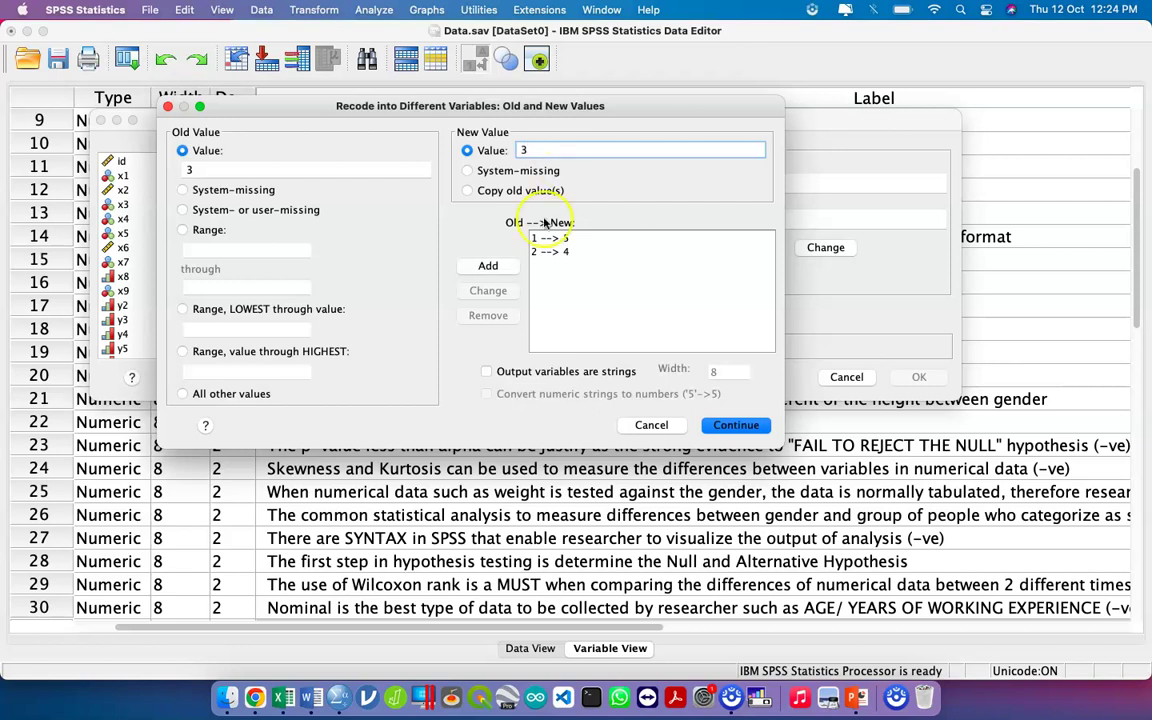
{"action": "left_click", "coordinate": [490, 265]}
- Add the recode mappings of old value 4 to 2 and 5 to 1, and accept the value definitions
{"action": "left_click", "coordinate": [350, 170]}
{"action": "type", "text": "4"}
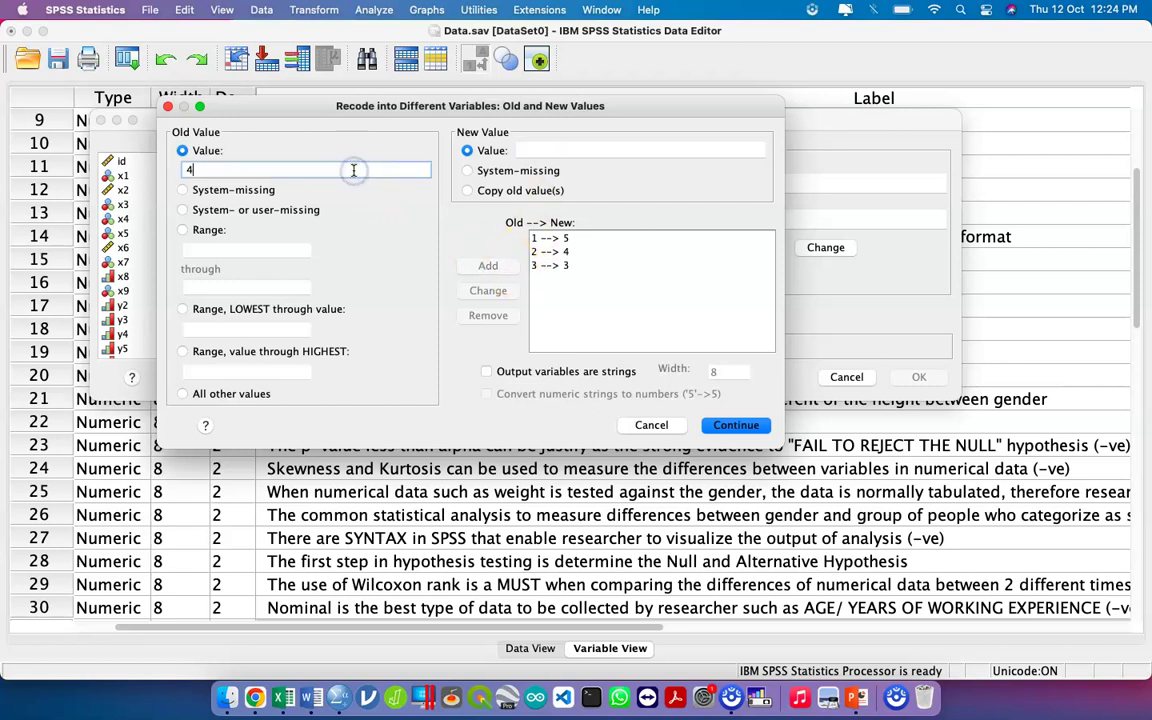
{"action": "left_click", "coordinate": [532, 151]}
{"action": "type", "text": "2"}
{"action": "left_click", "coordinate": [486, 265]}
{"action": "left_click", "coordinate": [312, 174]}
{"action": "type", "text": "5"}
{"action": "left_click", "coordinate": [526, 149]}
{"action": "type", "text": "1"}
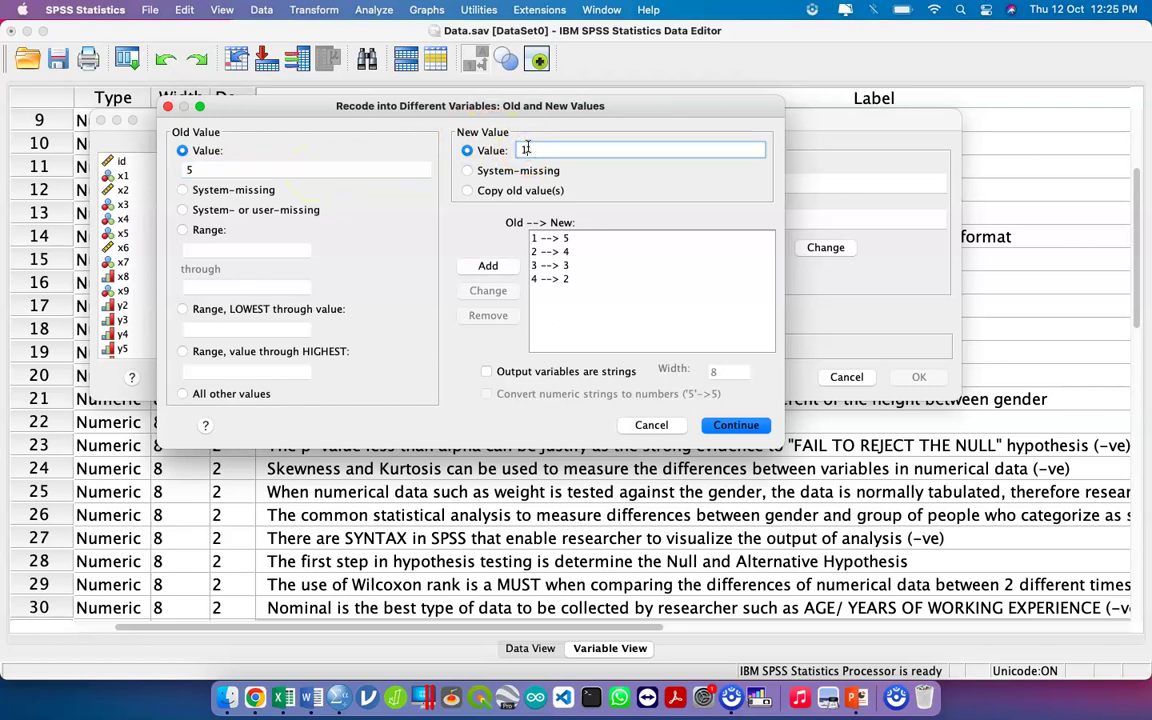
{"action": "left_click", "coordinate": [488, 266]}
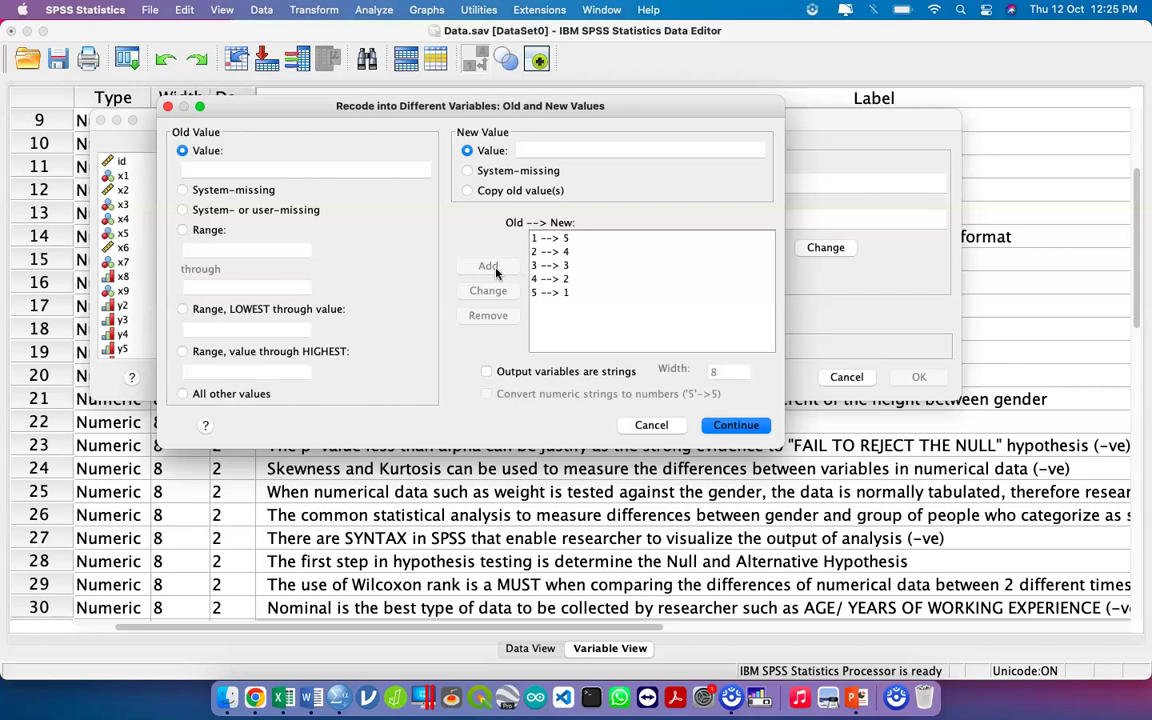
{"action": "left_click", "coordinate": [737, 426]}
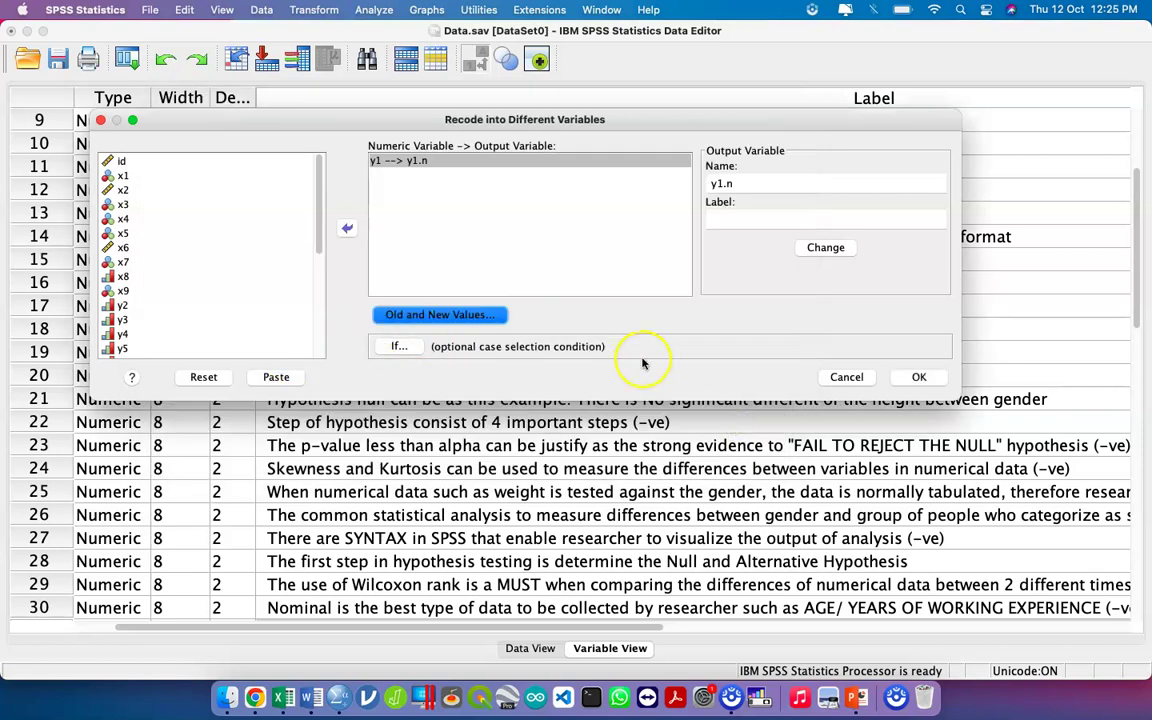
- Paste the y1 recode as syntax, run its RECODE and EXECUTE lines, and close the Syntax Editor
{"action": "left_click", "coordinate": [920, 378]}
{"action": "left_click", "coordinate": [273, 378]}
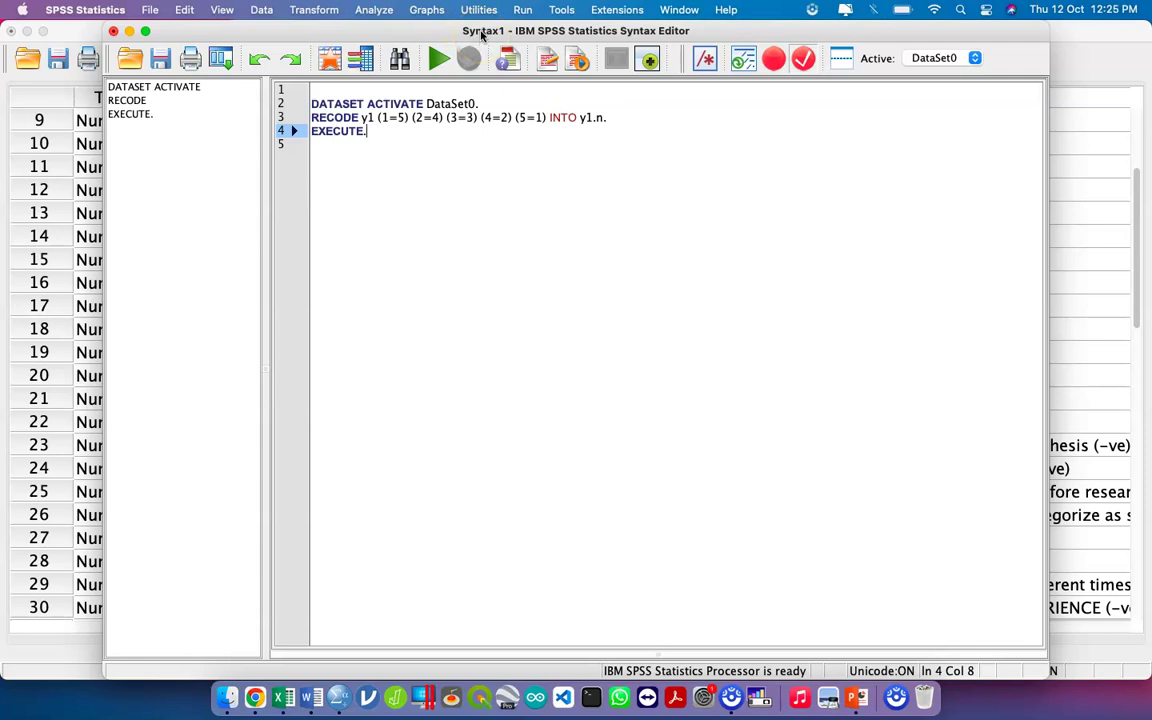
{"action": "triple_click", "coordinate": [365, 106]}
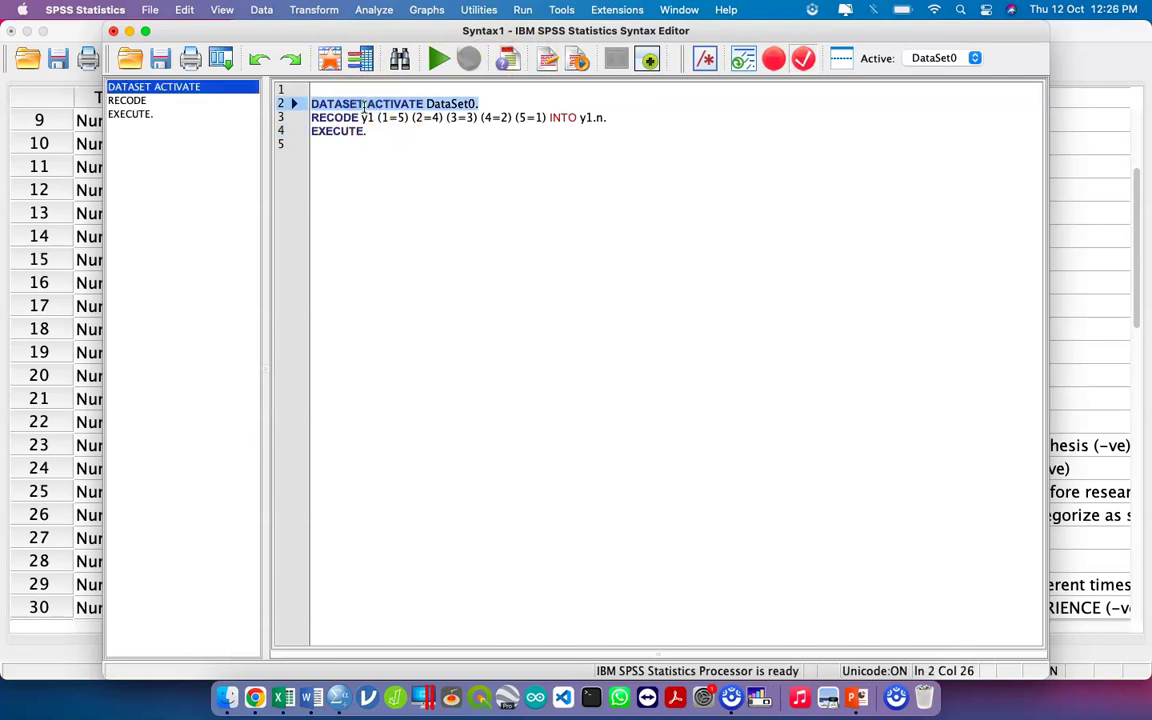
{"action": "left_click", "coordinate": [395, 135]}
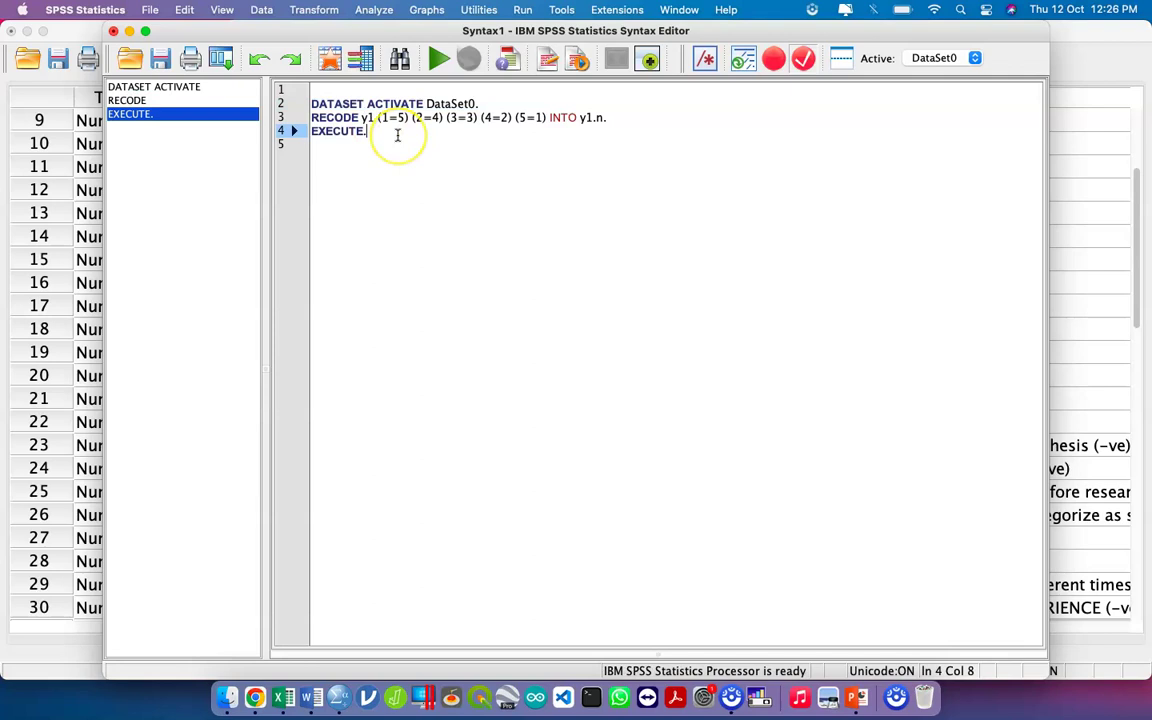
{"action": "left_click_drag", "start_coordinate": [397, 135], "coordinate": [303, 114]}
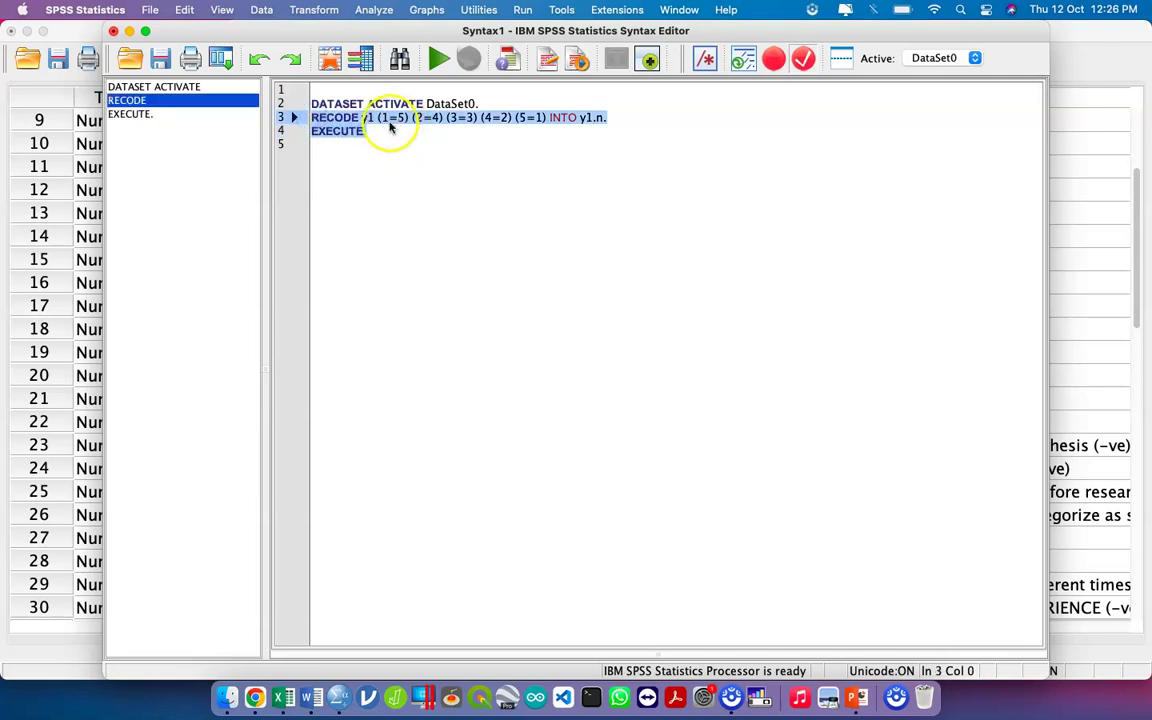
{"action": "left_click", "coordinate": [435, 66]}
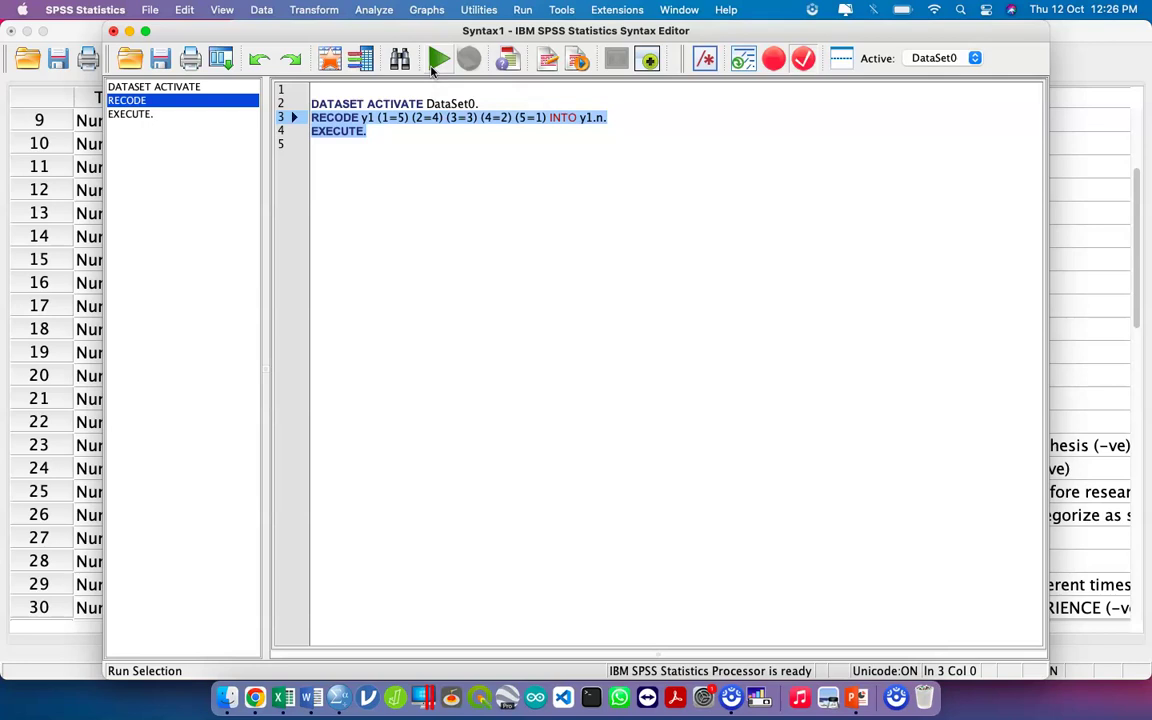
{"action": "left_click", "coordinate": [113, 32]}
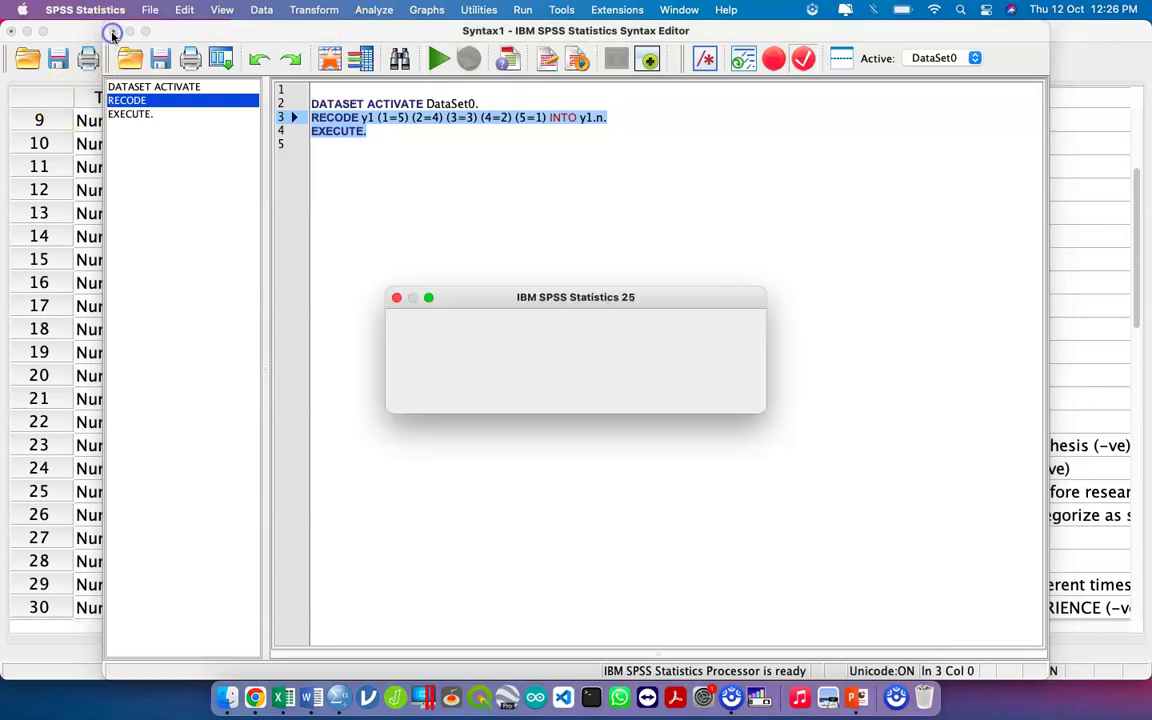
{"action": "left_click", "coordinate": [665, 391]}
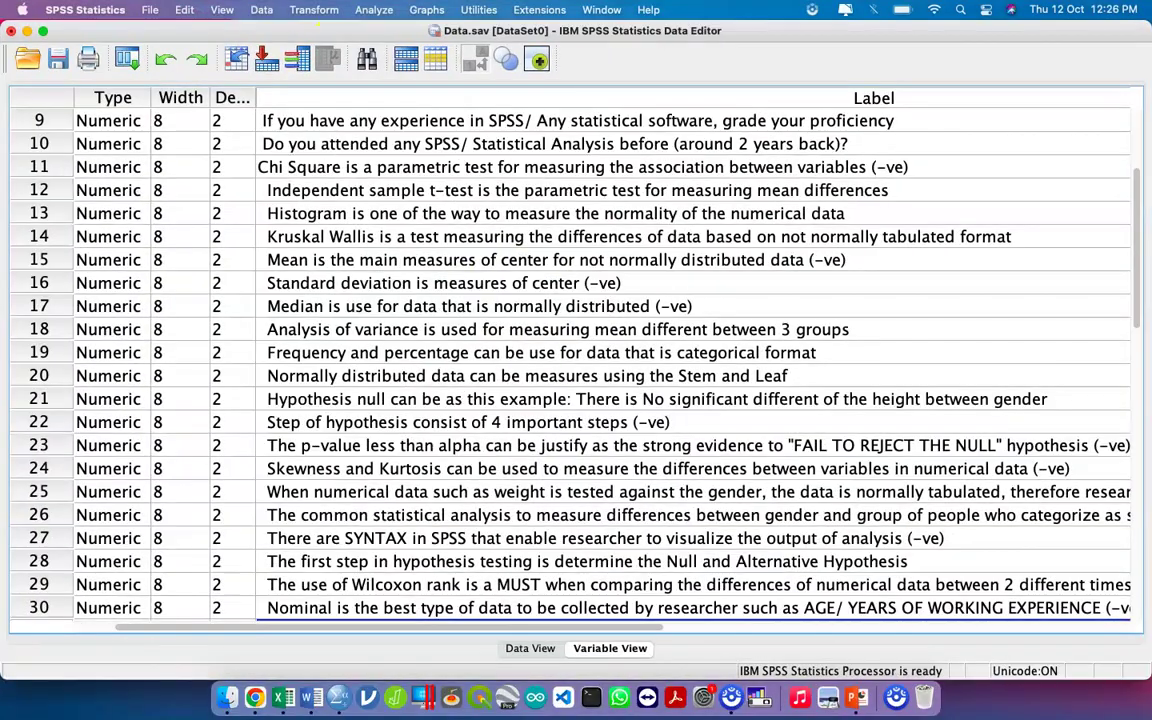
- Open Recode into Different Variables, reset its previous settings and list the source variables by name
{"action": "left_click", "coordinate": [314, 9]}
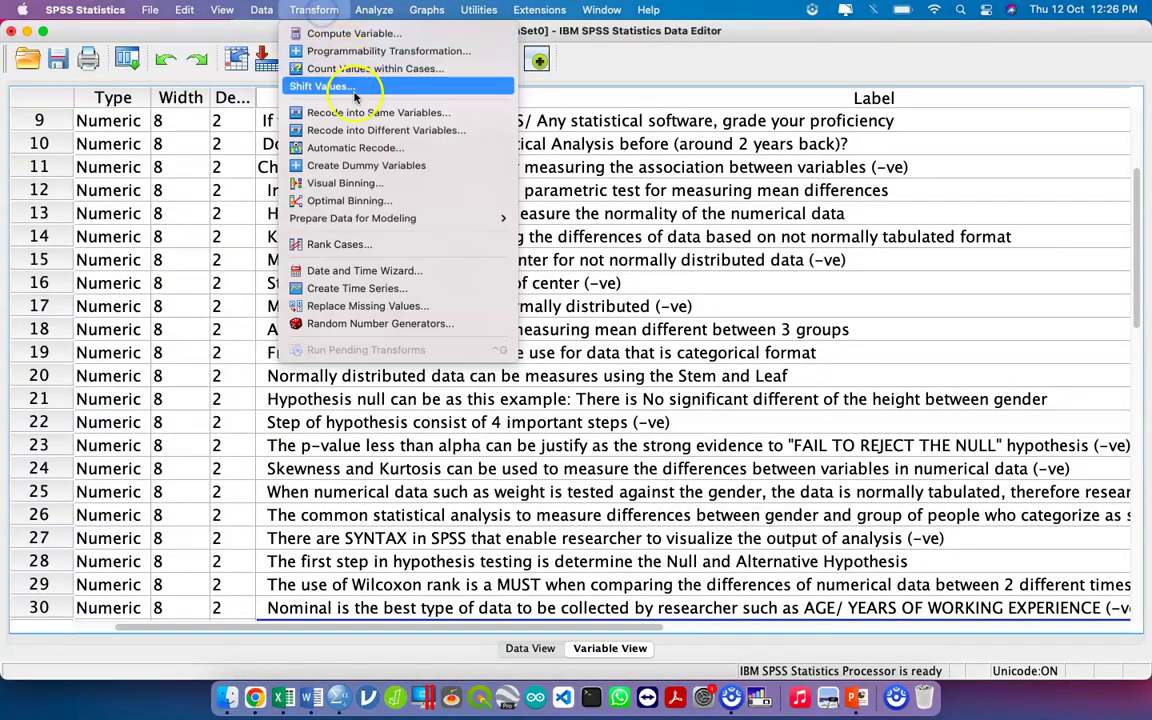
{"action": "left_click", "coordinate": [367, 131]}
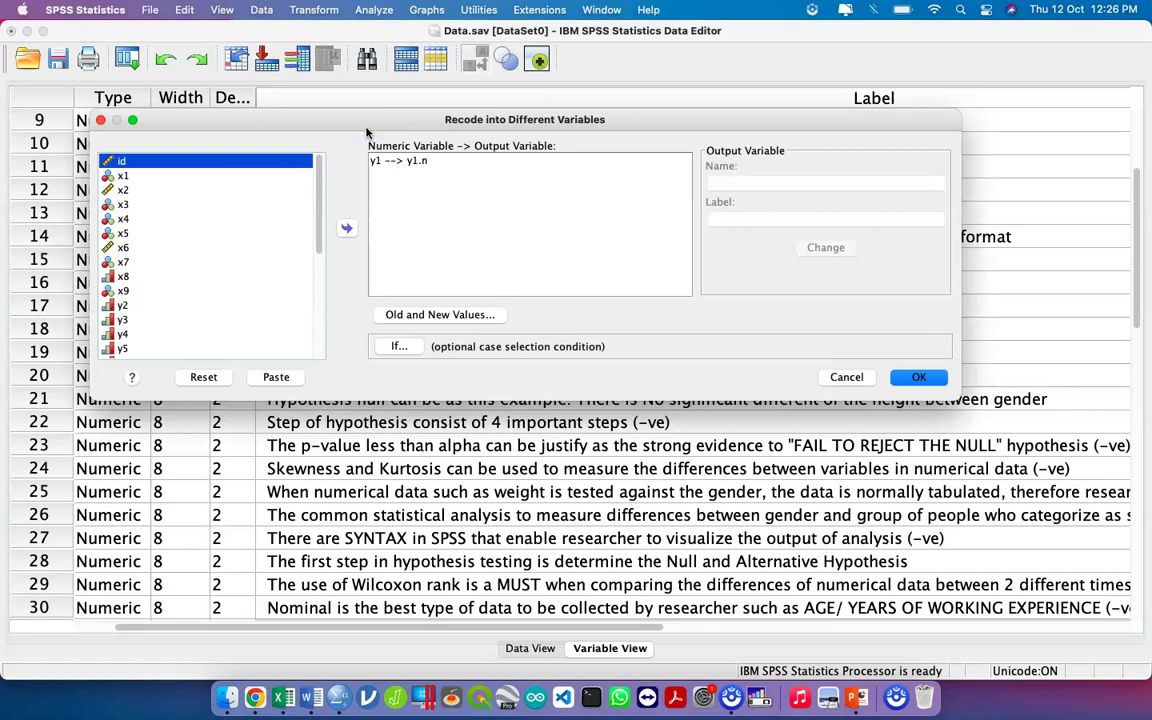
{"action": "left_click", "coordinate": [204, 376]}
{"action": "left_click", "coordinate": [284, 252]}
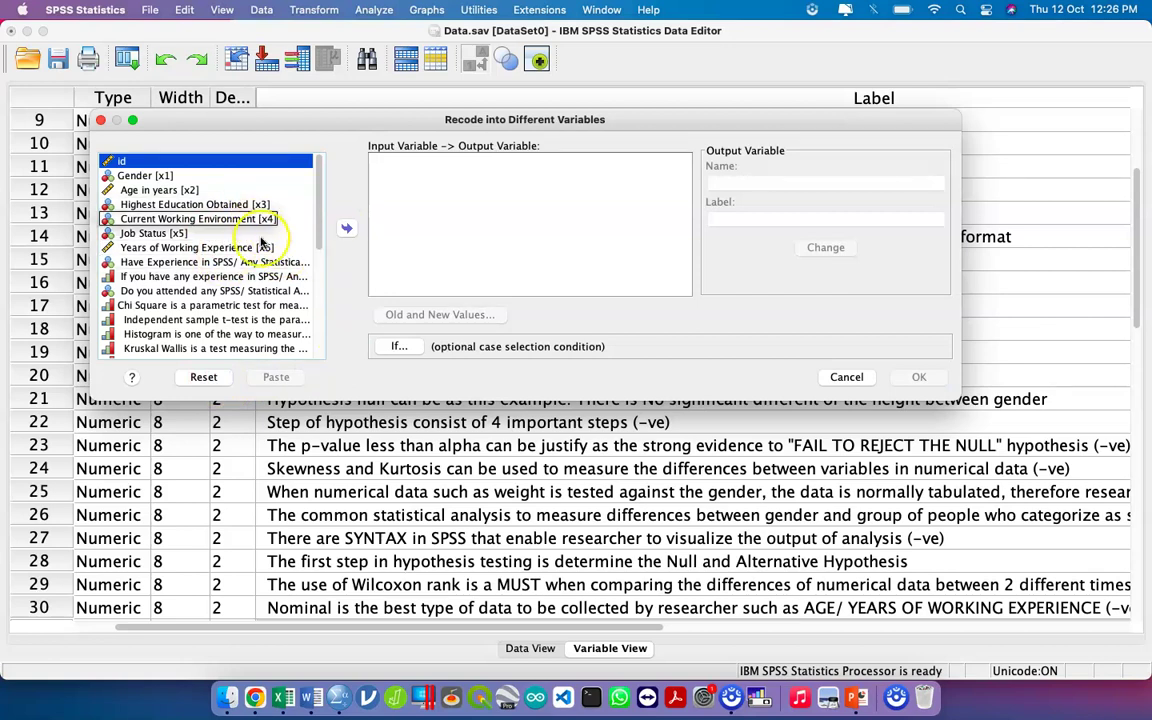
{"action": "left_click", "coordinate": [265, 178]}
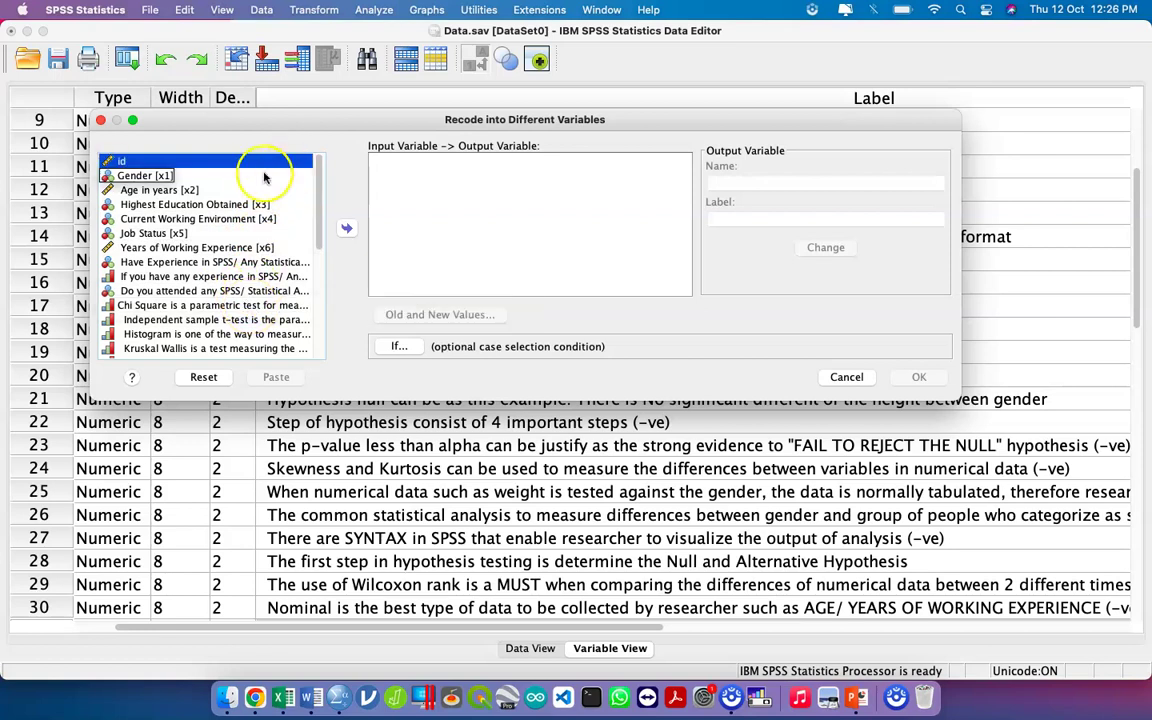
{"action": "right_click", "coordinate": [250, 185]}
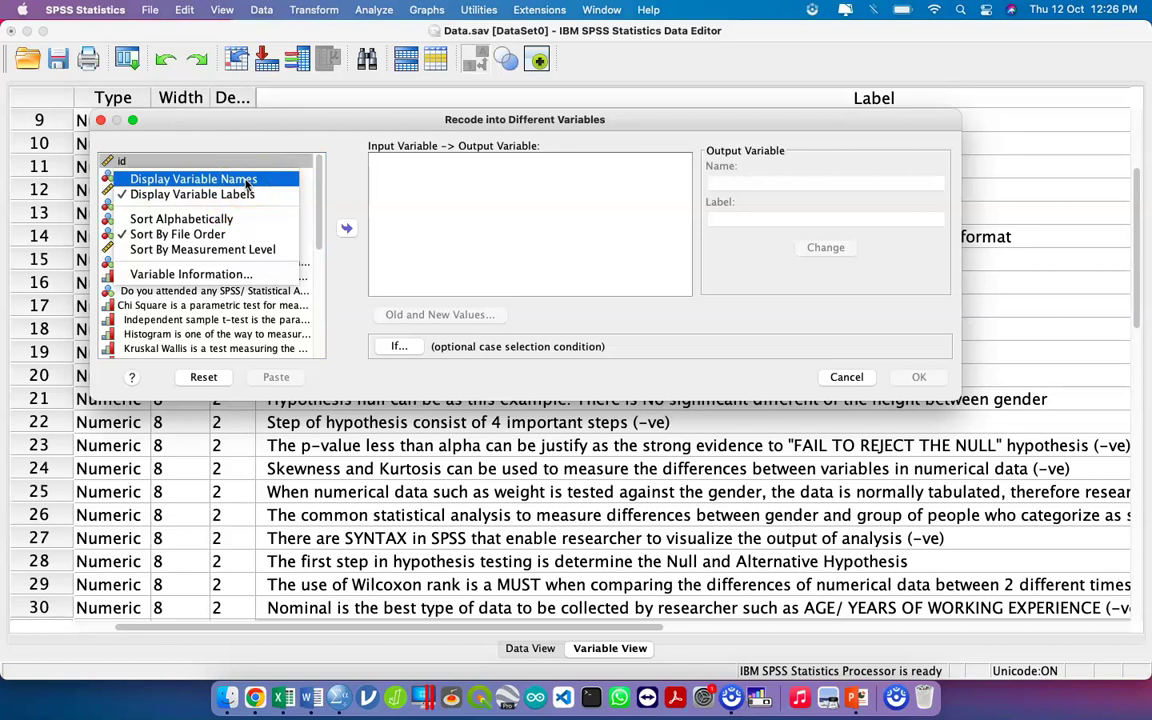
{"action": "left_click", "coordinate": [246, 180]}
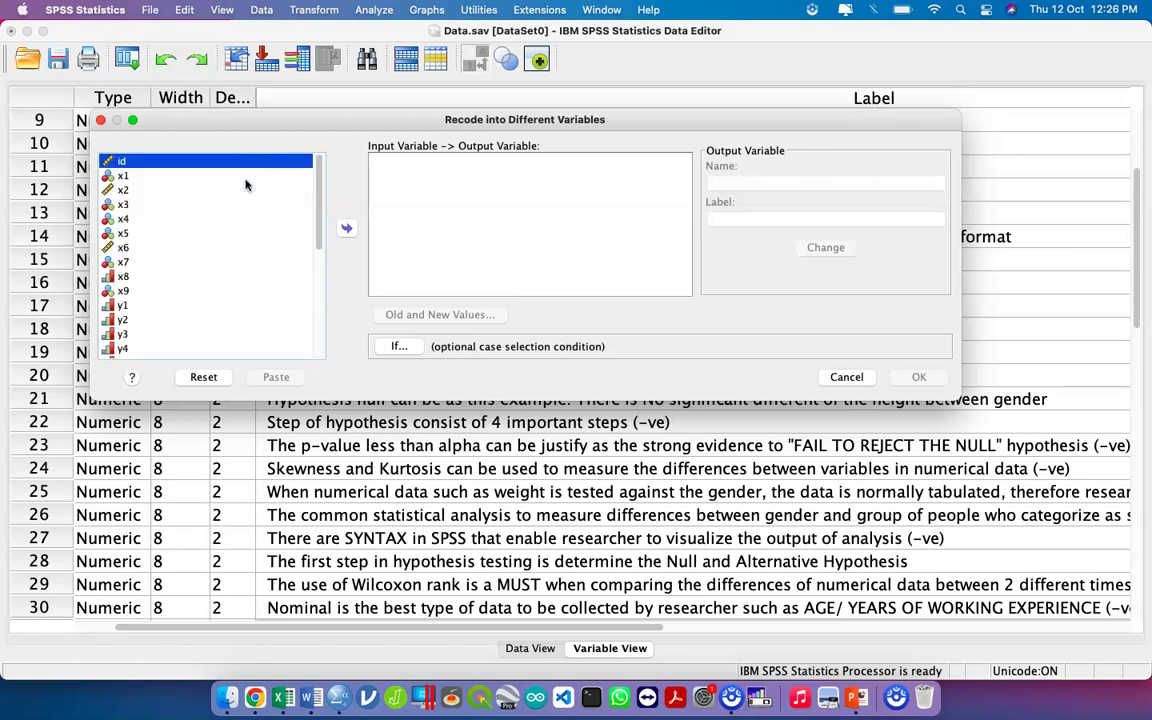
- Add y1 as the variable to recode and assign y1.n as its output variable
{"action": "left_click", "coordinate": [221, 296]}
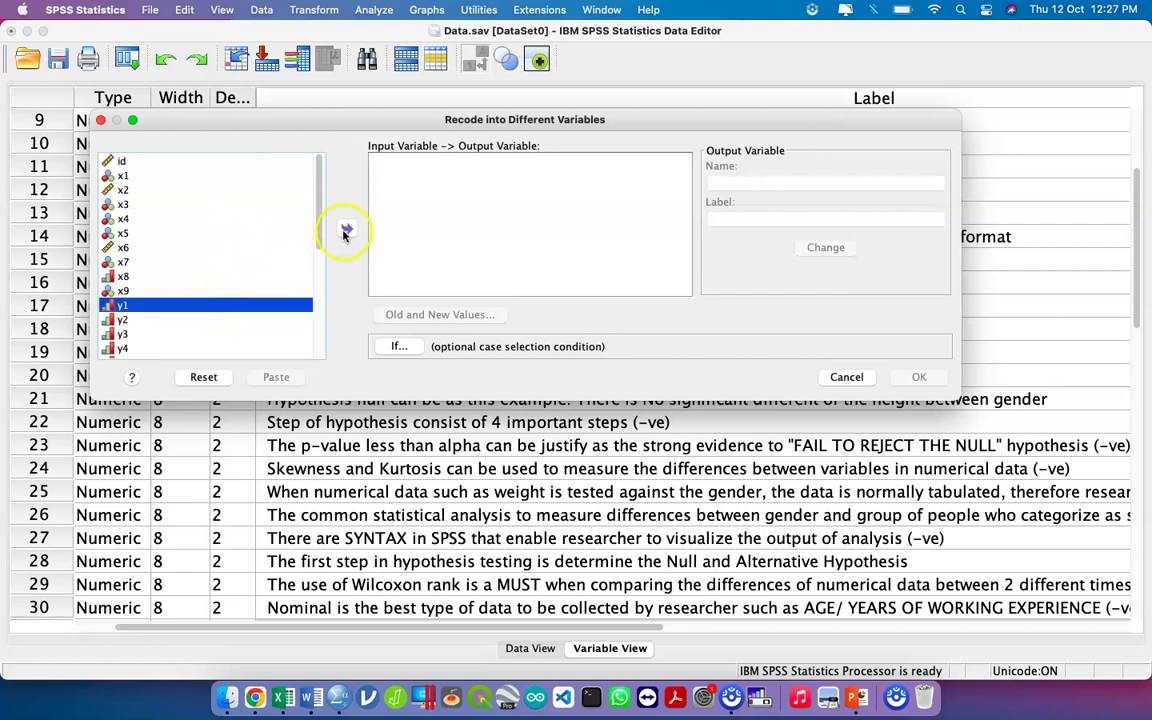
{"action": "left_click", "coordinate": [346, 229]}
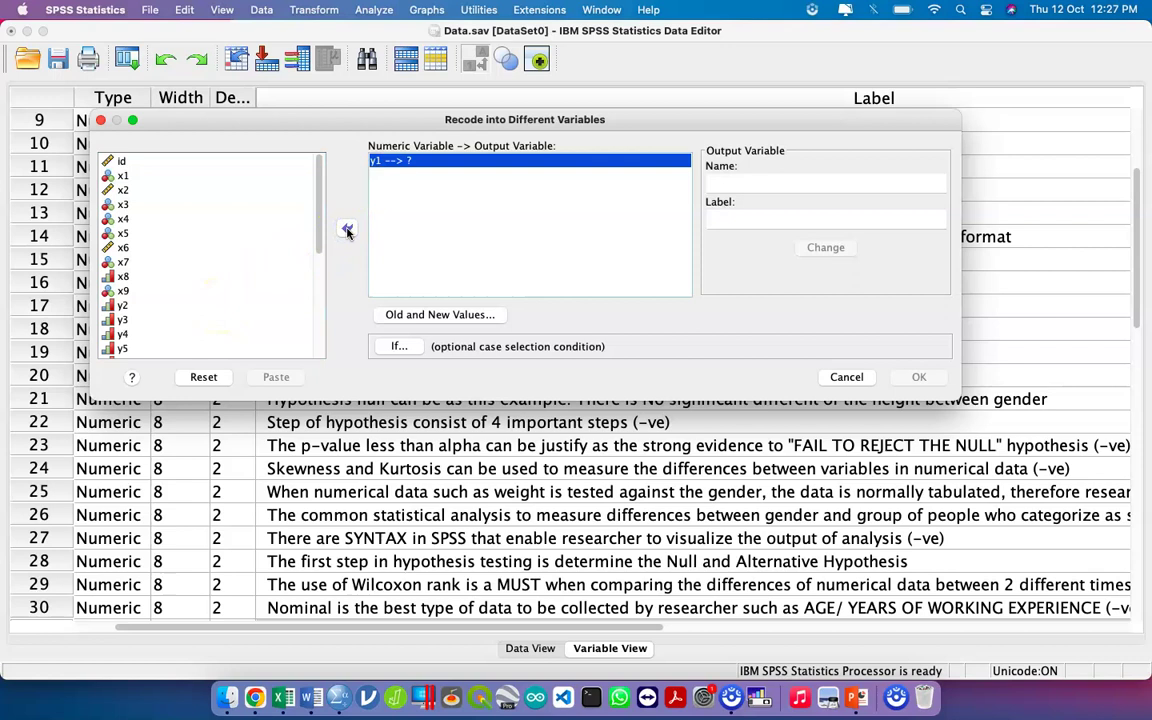
{"action": "left_click", "coordinate": [706, 177]}
{"action": "left_click", "coordinate": [724, 181]}
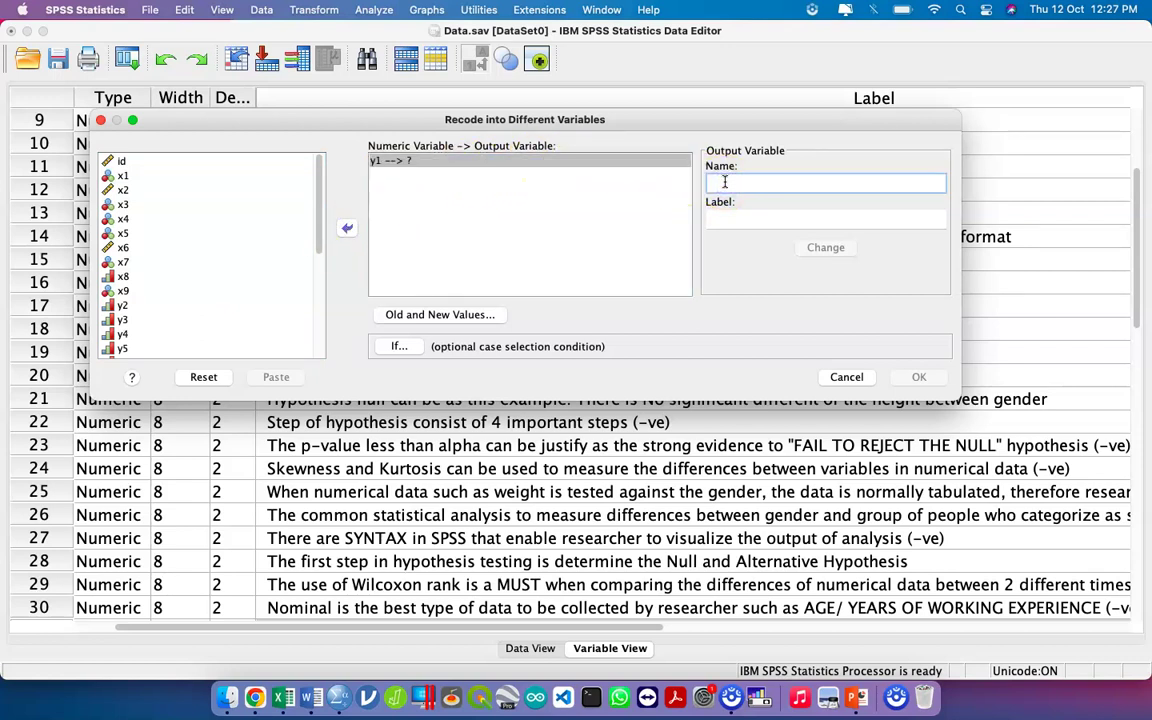
{"action": "type", "text": "y1.n"}
{"action": "left_click", "coordinate": [729, 183]}
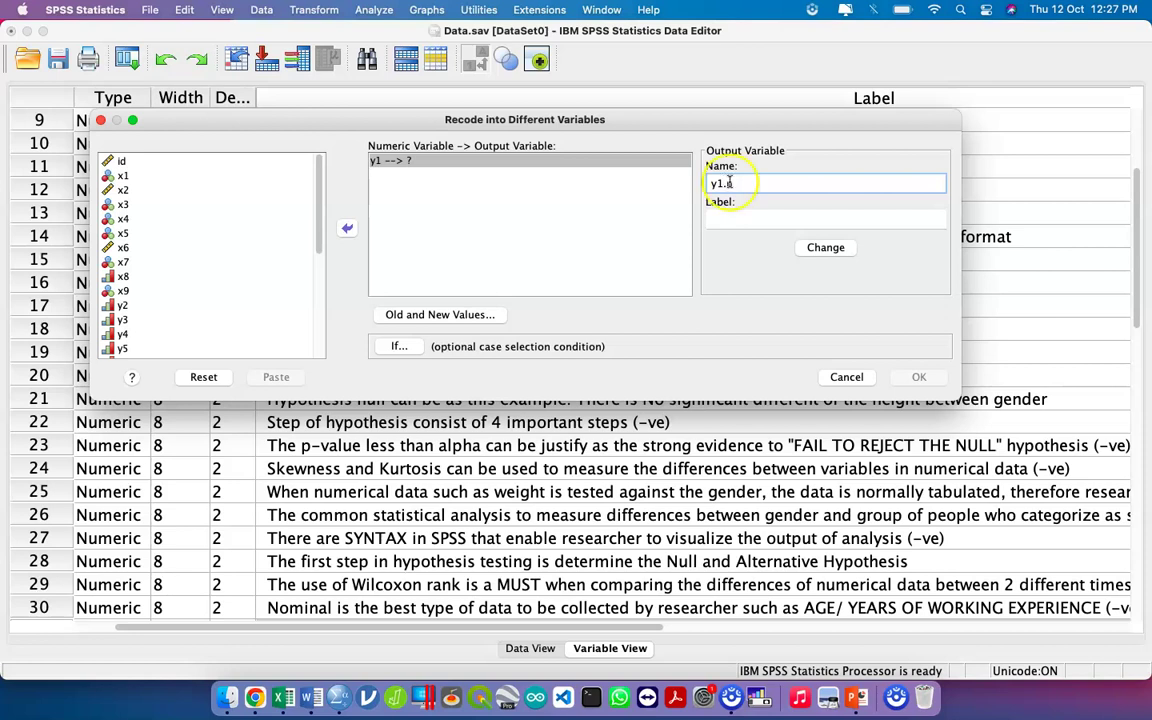
{"action": "left_click", "coordinate": [816, 252]}
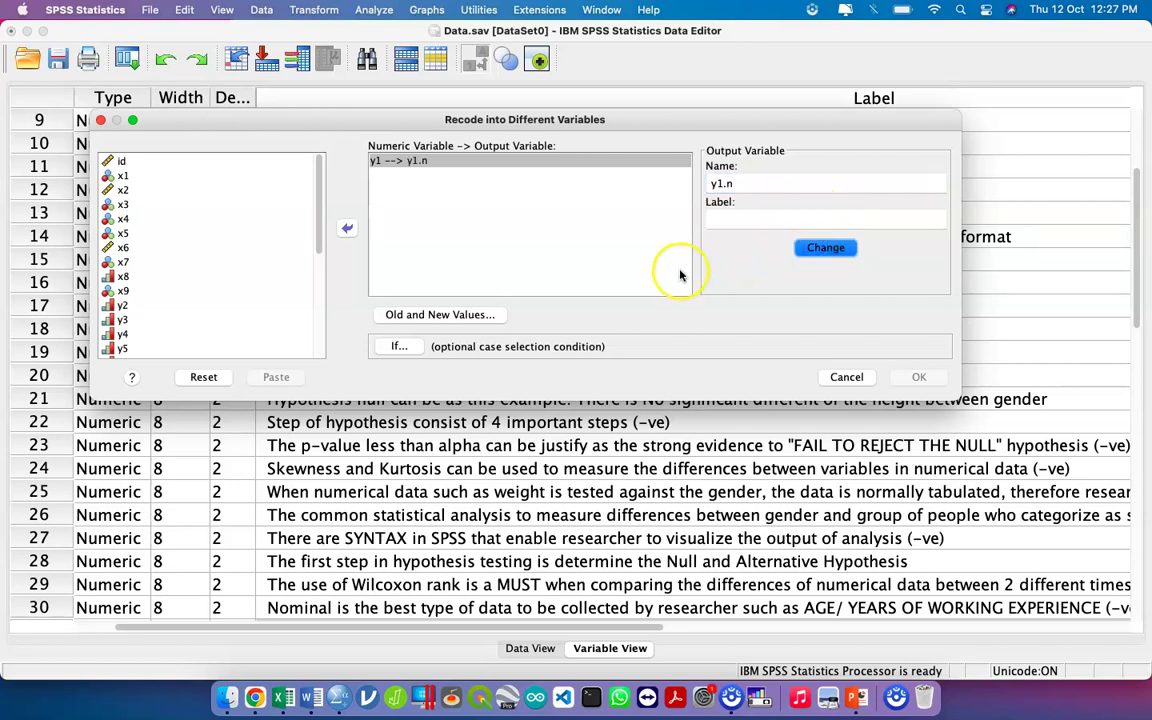
- Open the old and new value definitions for y1 and map old value 1 to new value 5
{"action": "left_click", "coordinate": [464, 316]}
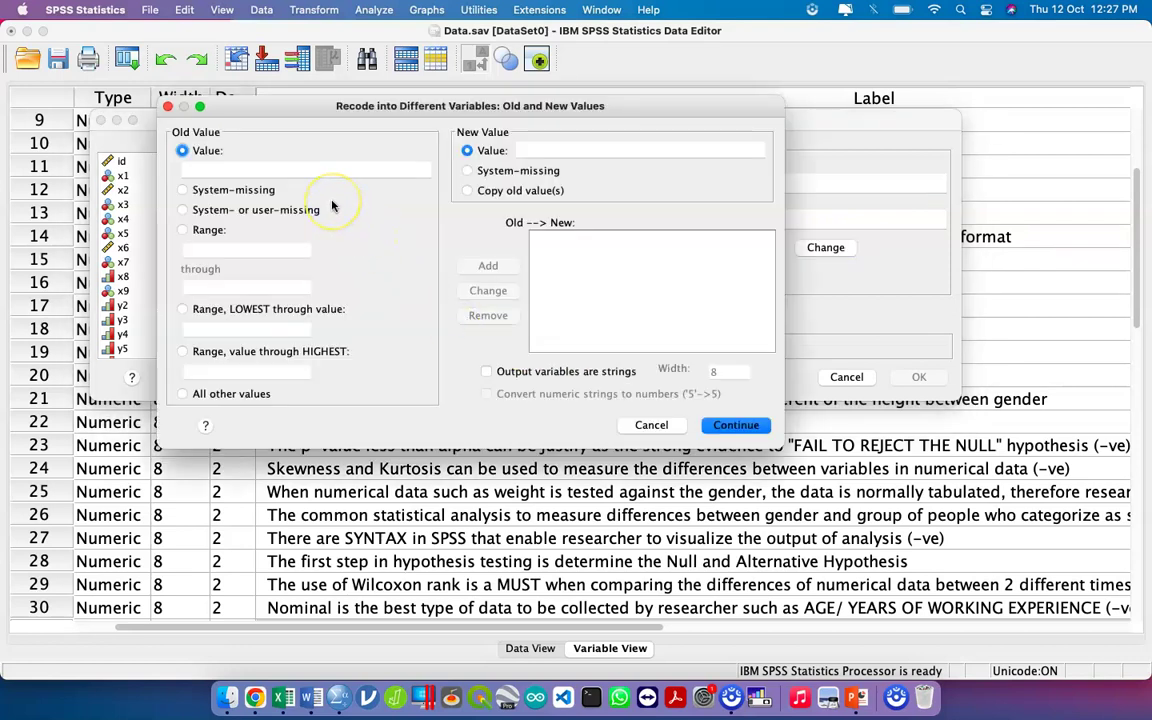
{"action": "left_click", "coordinate": [350, 171]}
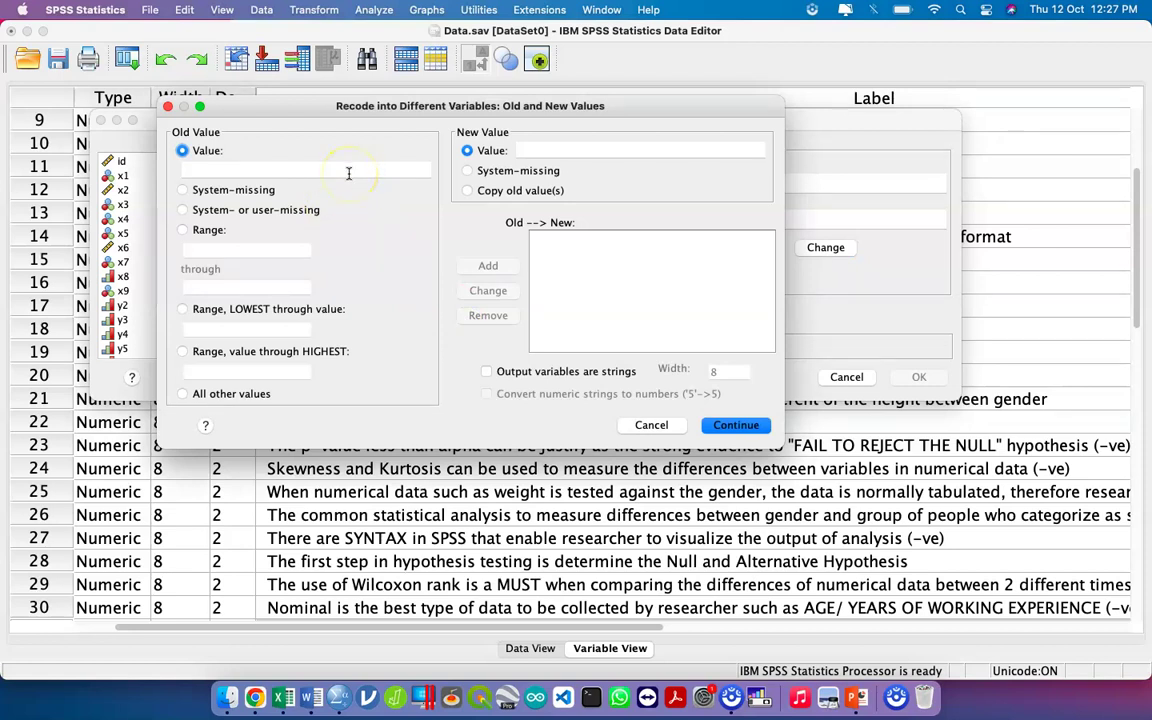
{"action": "type", "text": "1"}
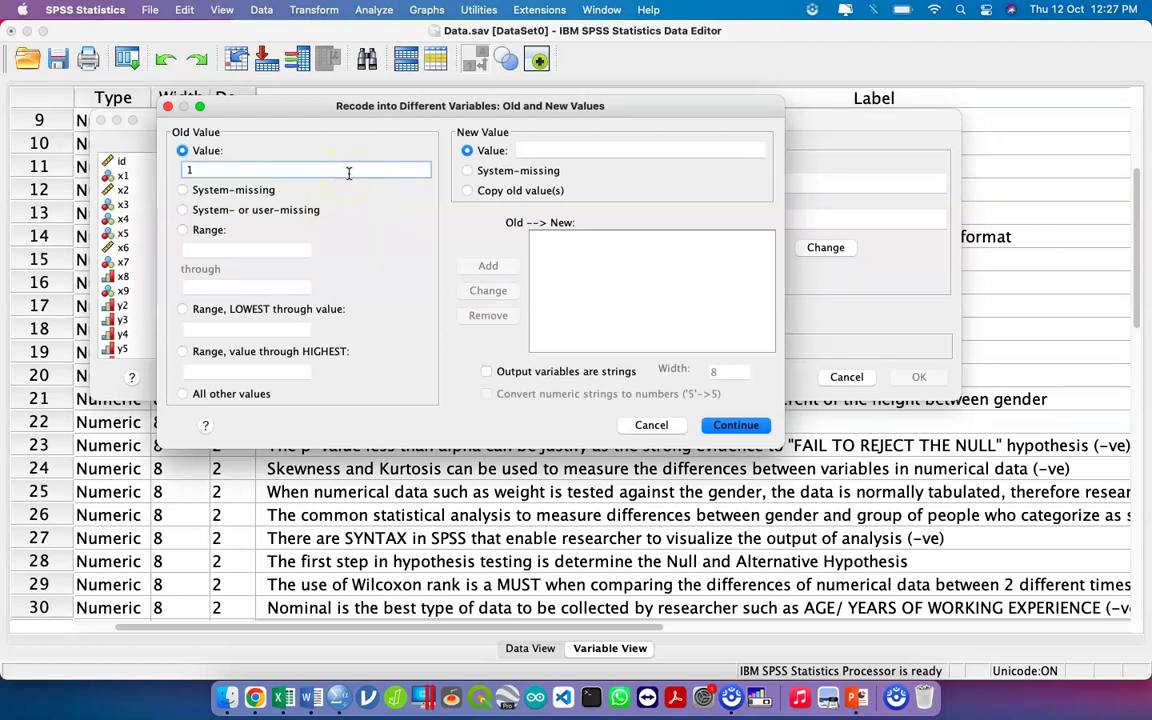
{"action": "left_click", "coordinate": [599, 148]}
{"action": "type", "text": "5"}
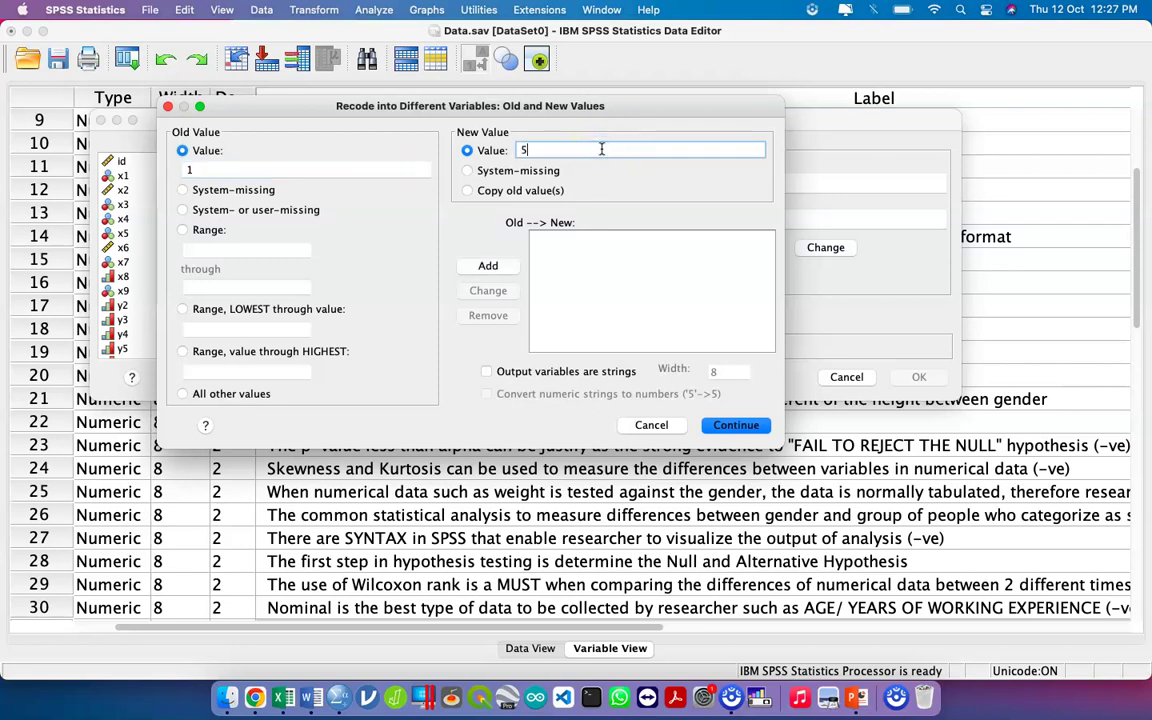
{"action": "left_click", "coordinate": [490, 265]}
- Add the y1 value mappings of 2 to 4 and 3 to 3
{"action": "left_click", "coordinate": [329, 169]}
{"action": "type", "text": "2"}
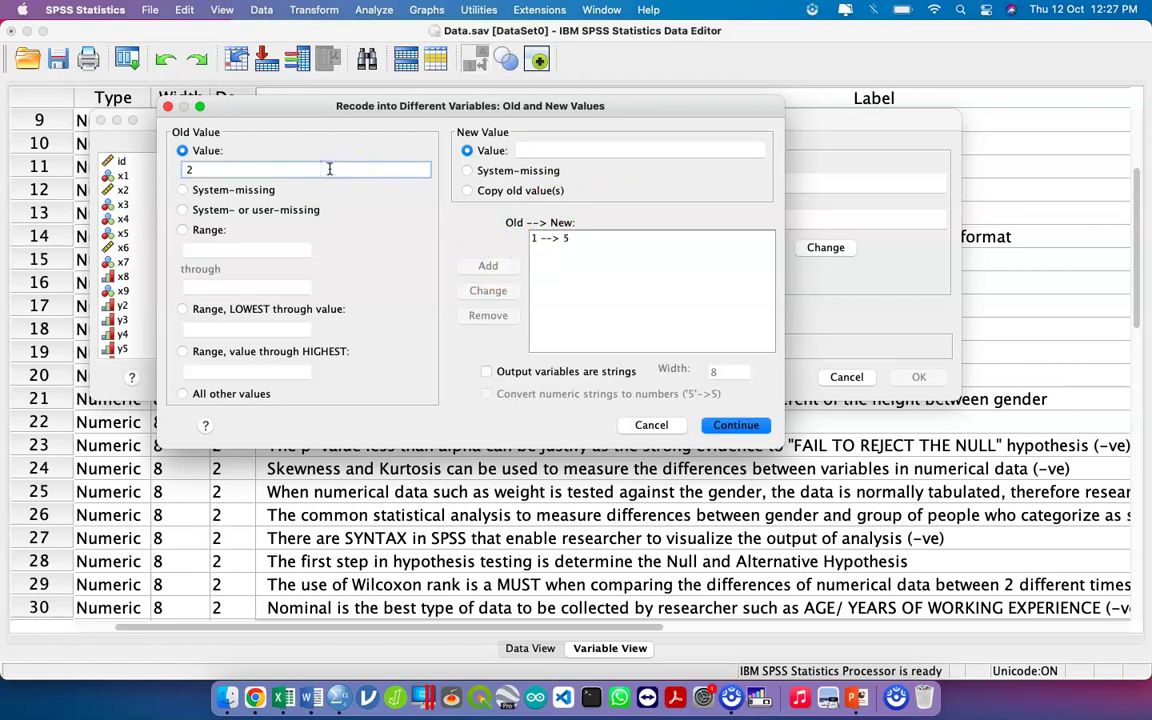
{"action": "left_click", "coordinate": [574, 152]}
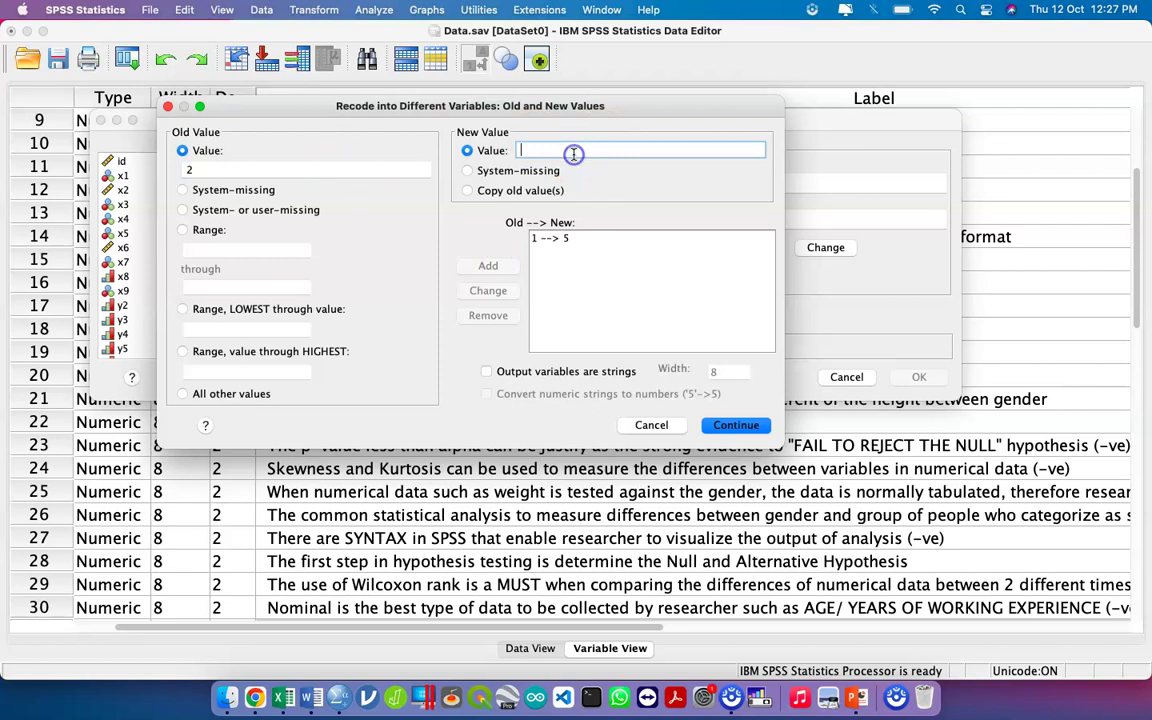
{"action": "type", "text": "4"}
{"action": "left_click", "coordinate": [497, 265]}
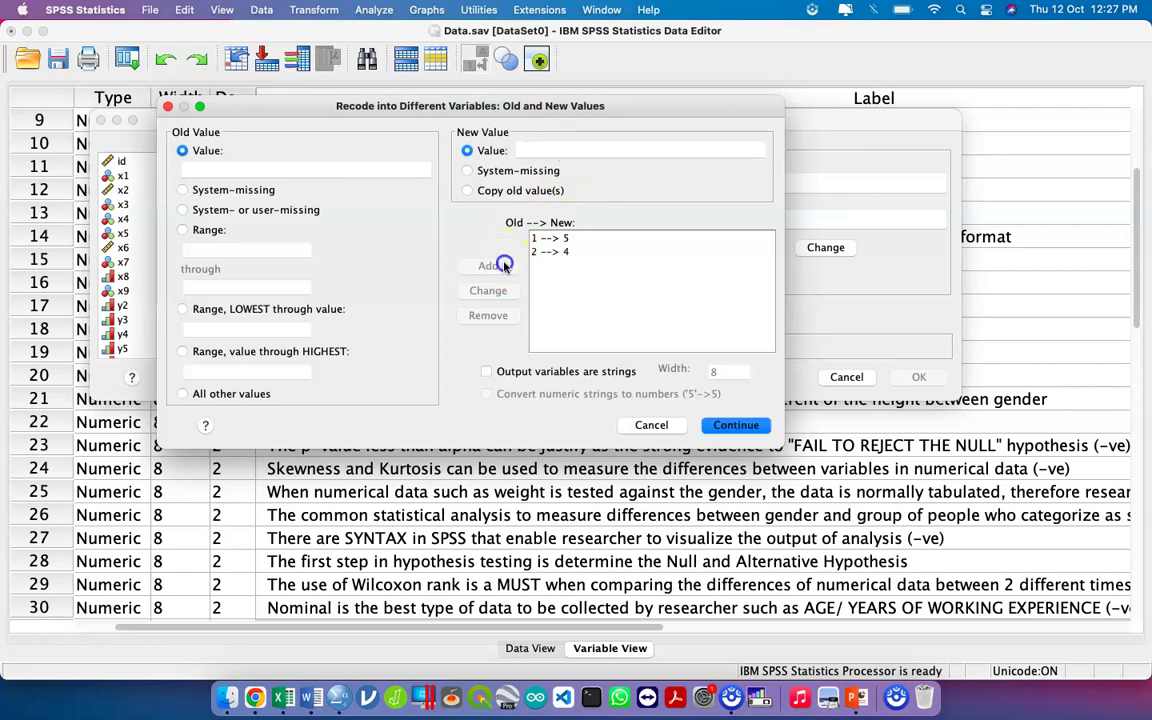
{"action": "left_click", "coordinate": [400, 173]}
{"action": "type", "text": "3"}
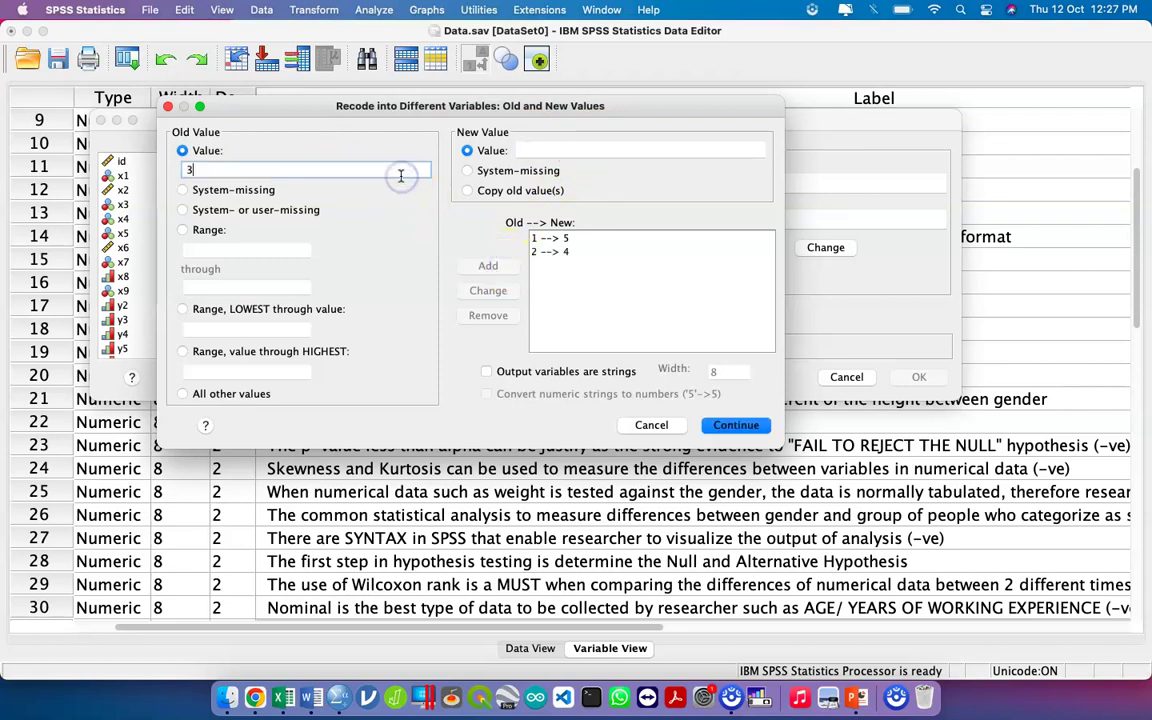
{"action": "left_click", "coordinate": [586, 143]}
{"action": "type", "text": "3"}
{"action": "left_click", "coordinate": [482, 265]}
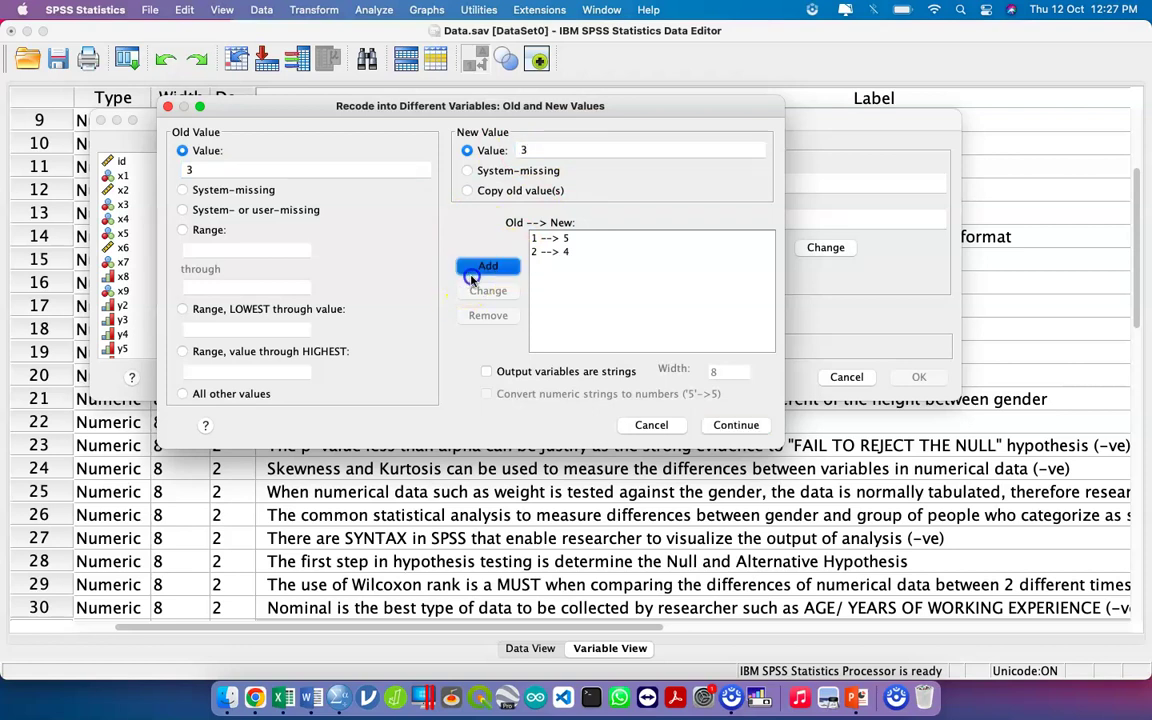
- Add the y1 value mappings of 4 to 2 and 5 to 1, and accept the definitions
{"action": "left_click", "coordinate": [337, 174]}
{"action": "type", "text": "4"}
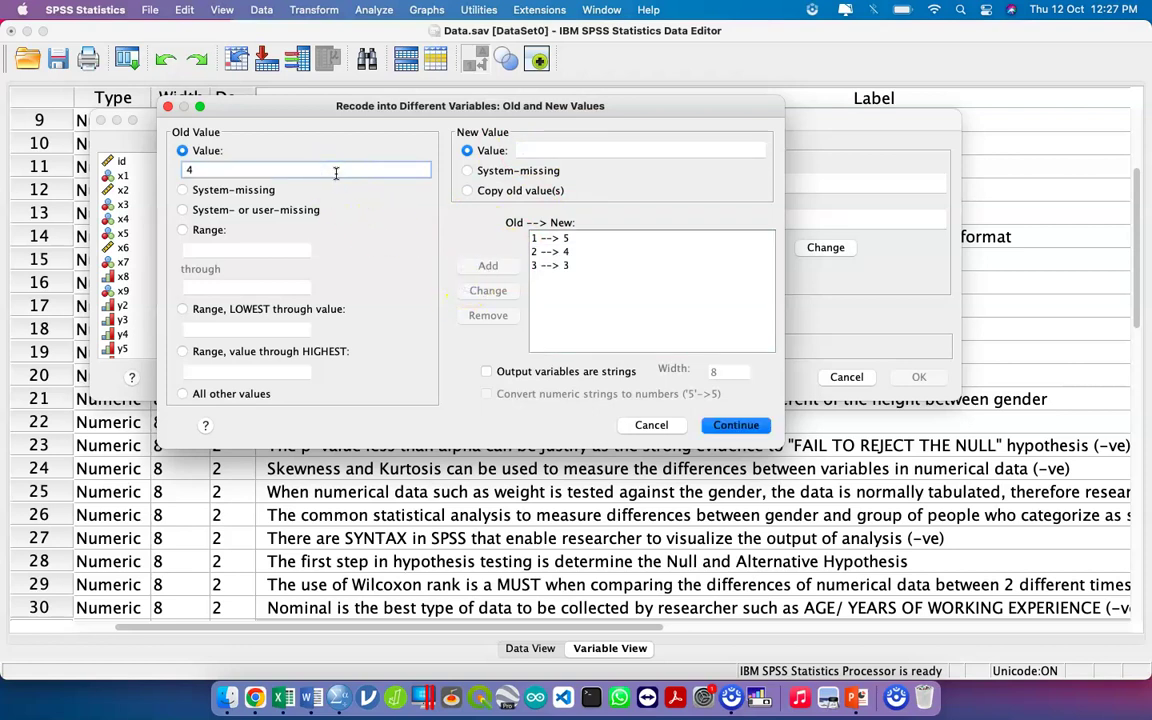
{"action": "left_click", "coordinate": [550, 148]}
{"action": "type", "text": "2"}
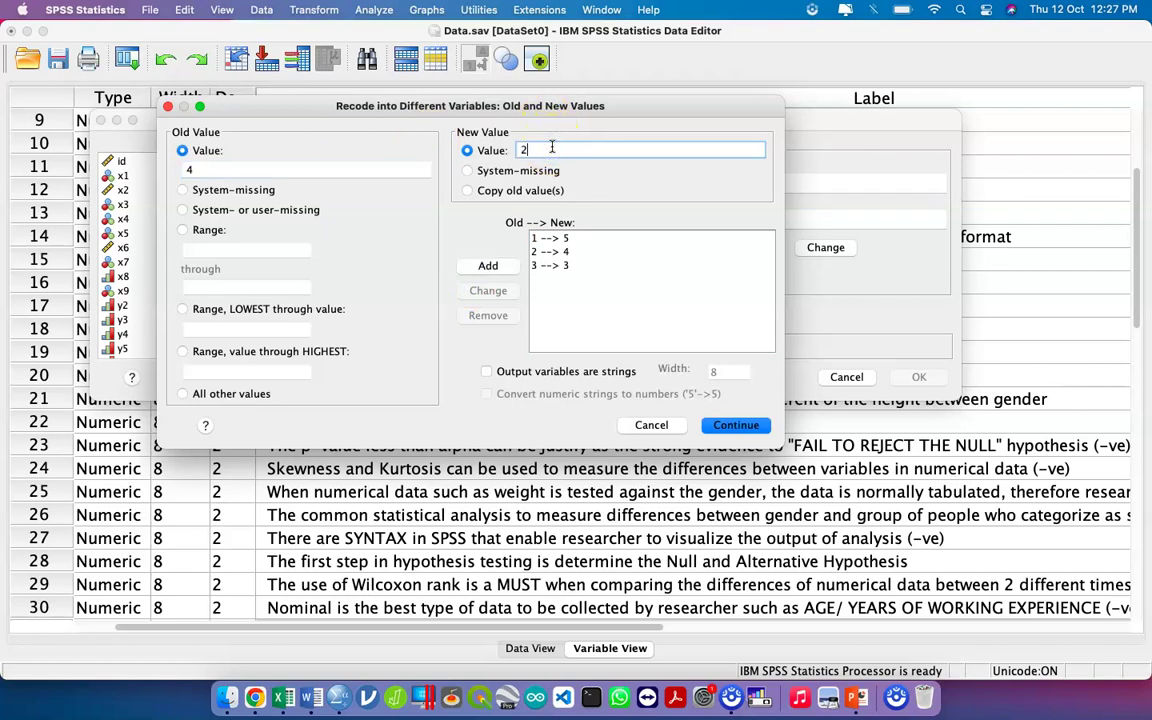
{"action": "left_click", "coordinate": [488, 265]}
{"action": "left_click", "coordinate": [391, 171]}
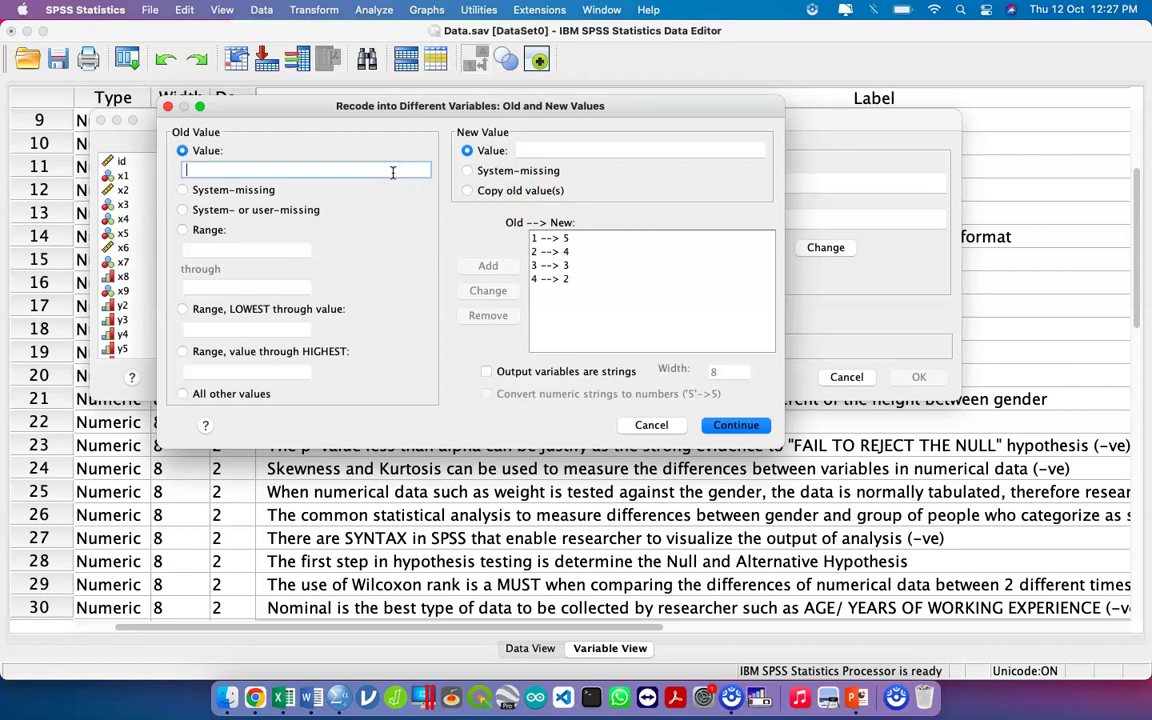
{"action": "type", "text": "5"}
{"action": "left_click", "coordinate": [549, 151]}
{"action": "type", "text": "1"}
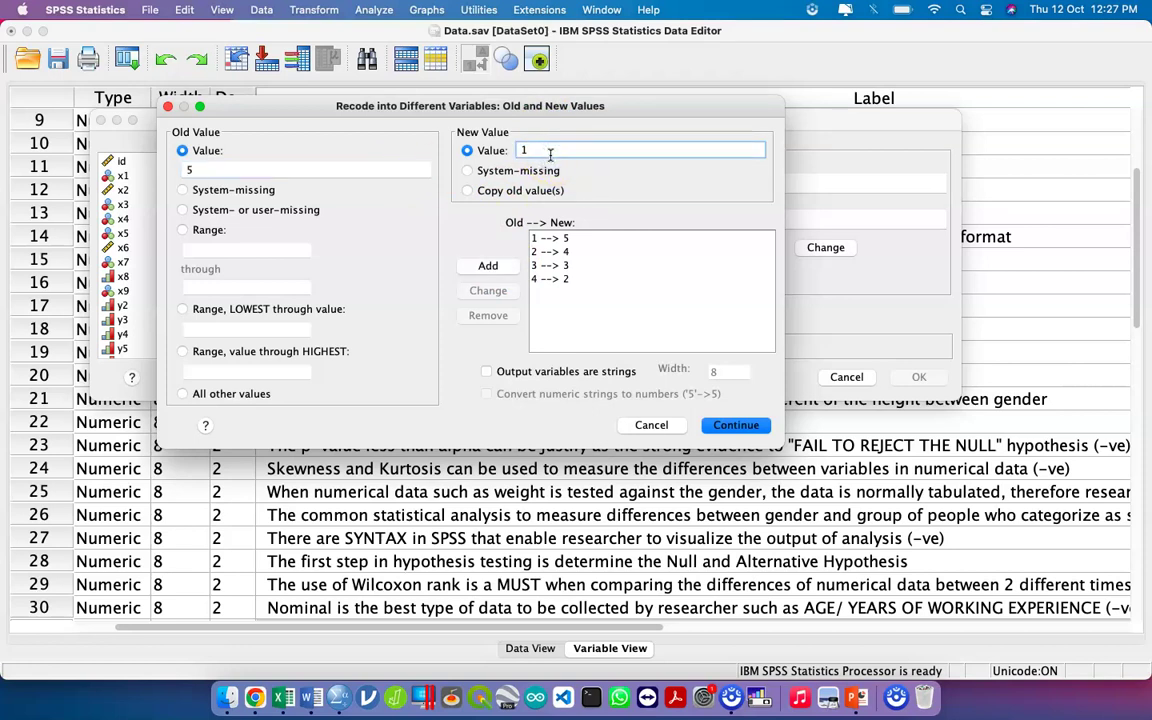
{"action": "left_click", "coordinate": [470, 275]}
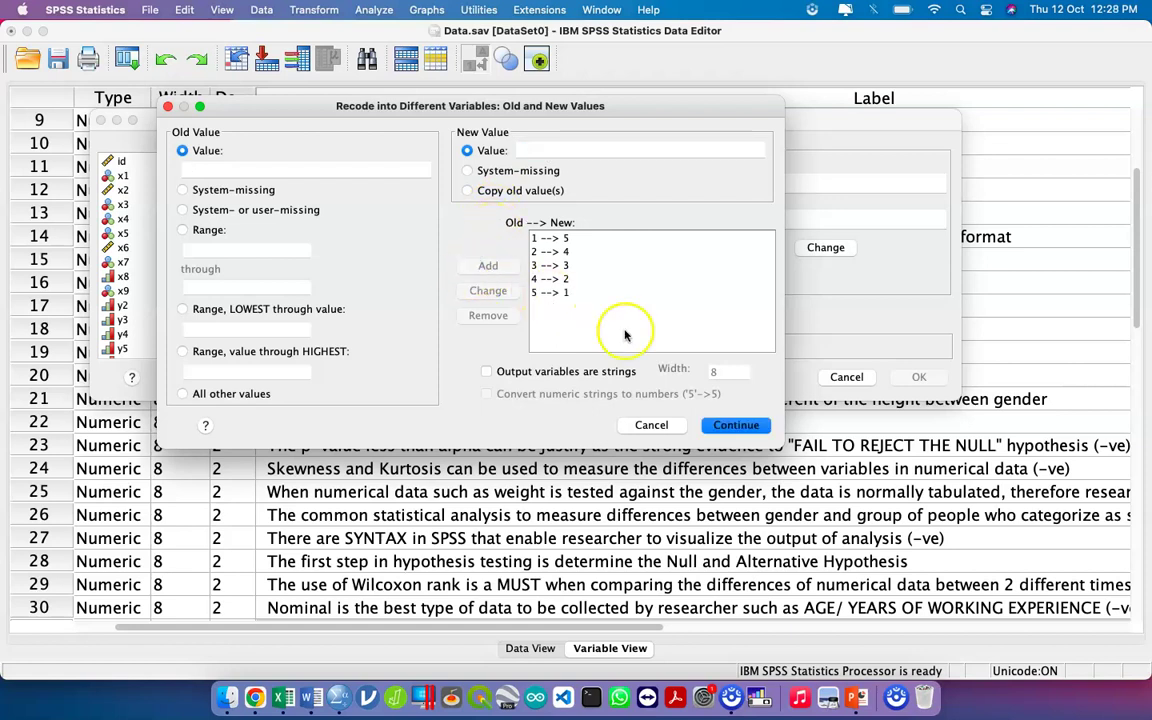
{"action": "left_click", "coordinate": [731, 425]}
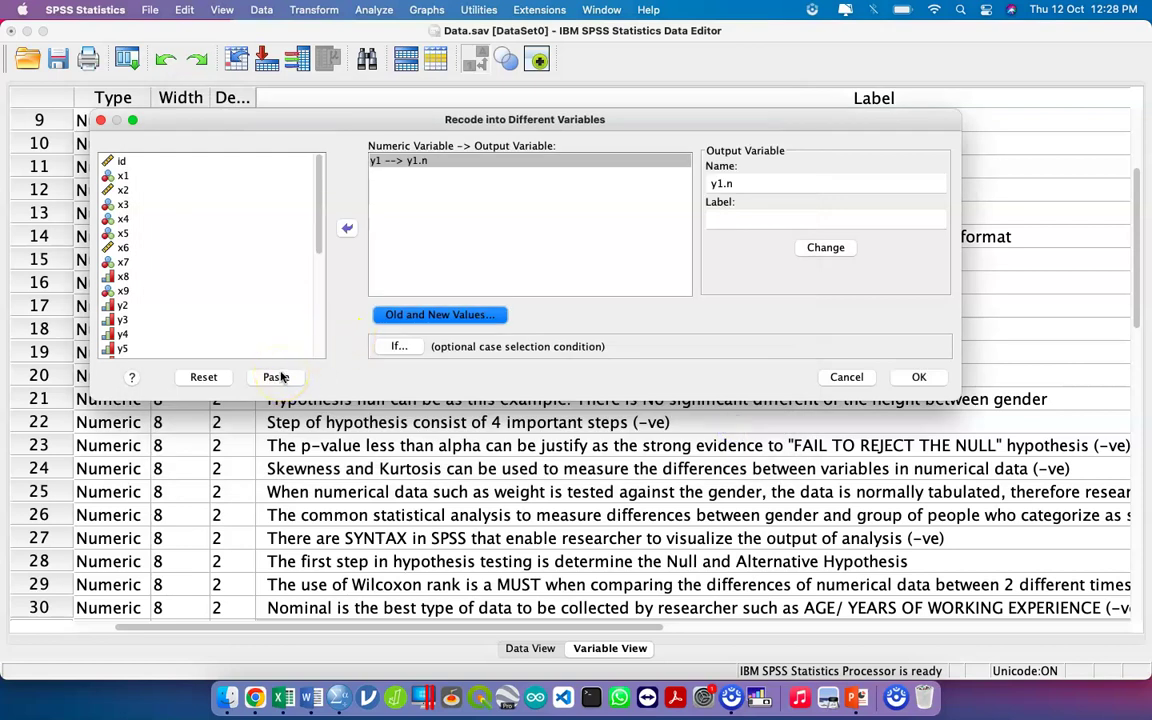
- Paste the y1 recode as syntax and insert two blank lines above the RECODE command
{"action": "left_click", "coordinate": [278, 377]}
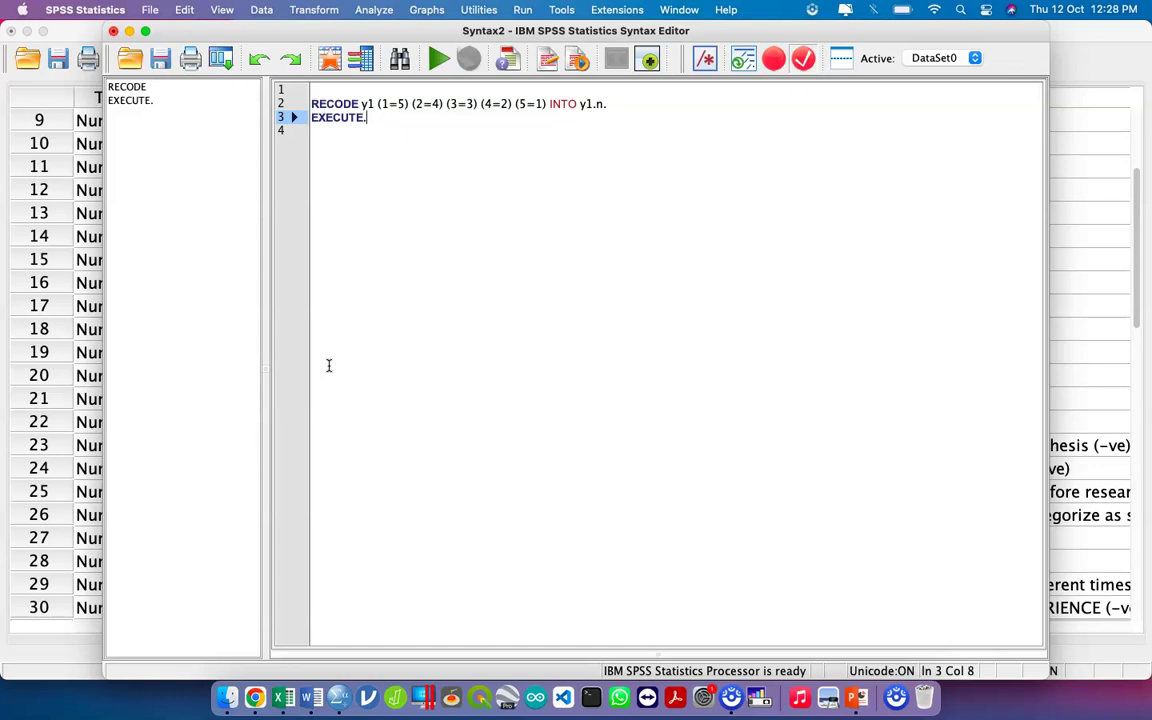
{"action": "left_click", "coordinate": [360, 89]}
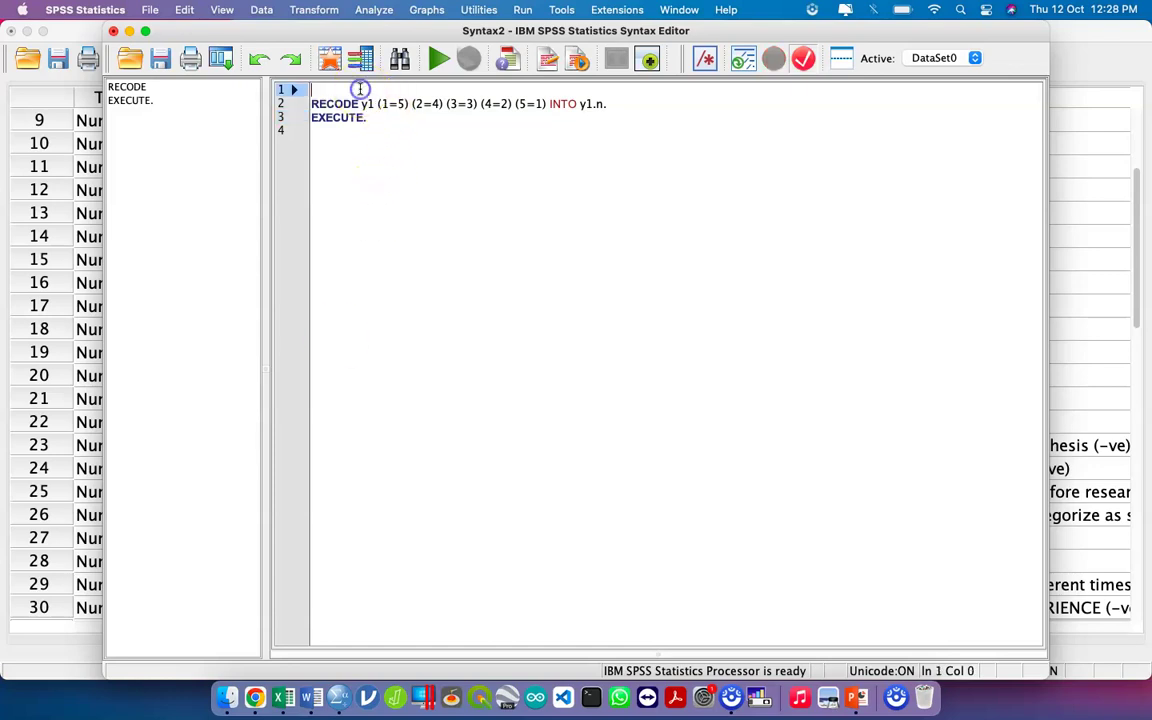
{"action": "key", "text": "Return"}
{"action": "key", "text": "Return"}
{"action": "key", "text": "Up"}
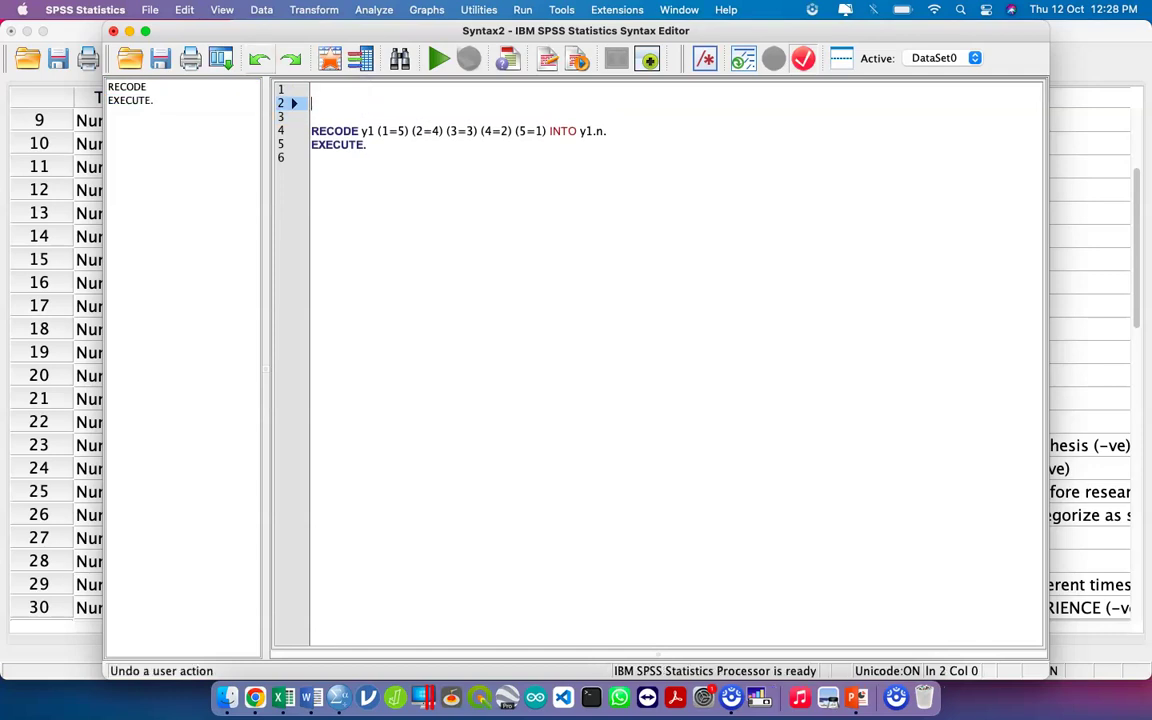
- Set the Syntax Editor's font size to 20
{"action": "left_click", "coordinate": [222, 10]}
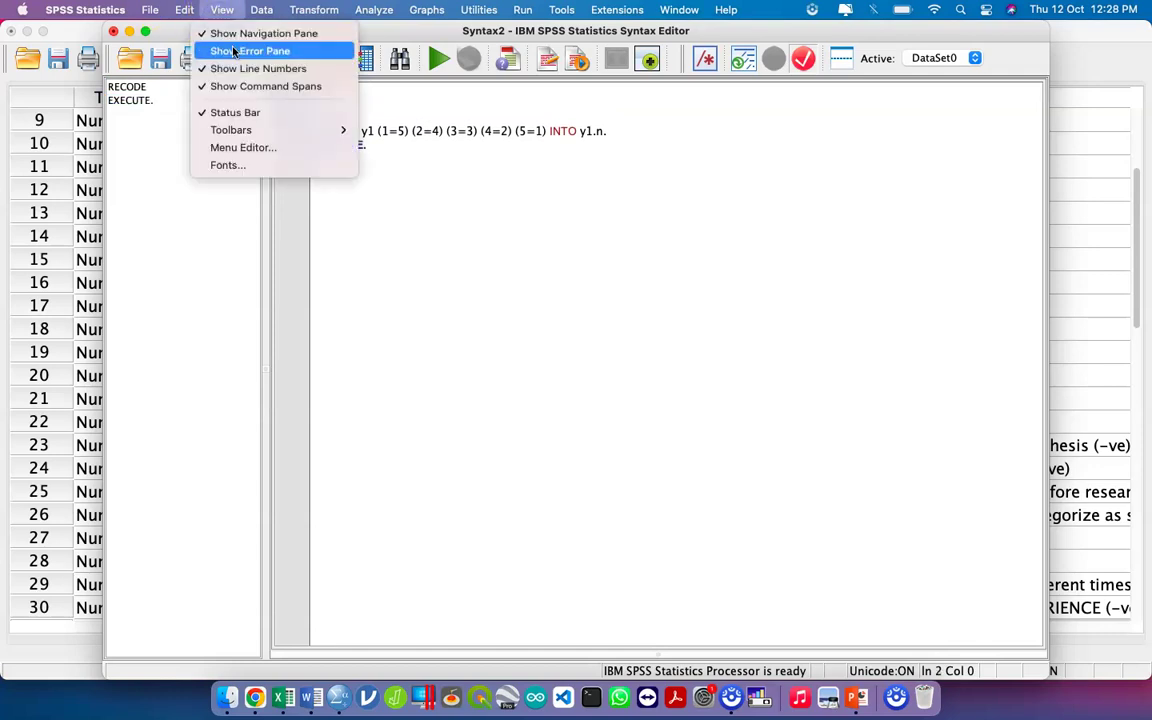
{"action": "left_click", "coordinate": [228, 165]}
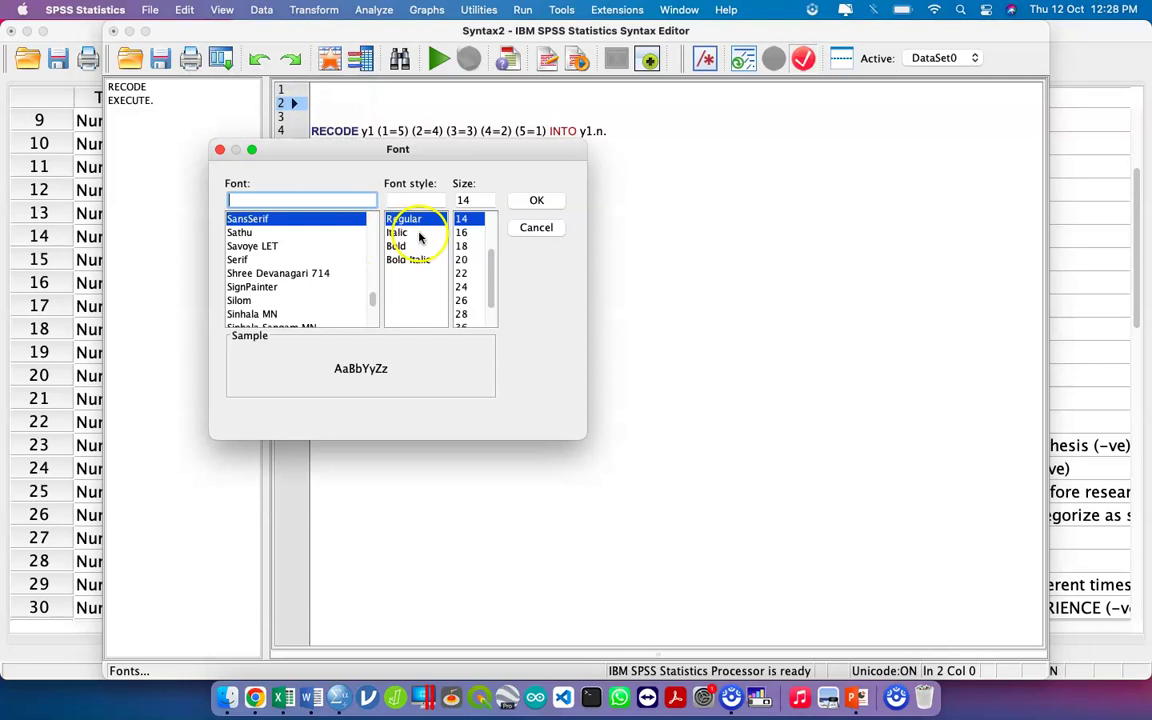
{"action": "left_click", "coordinate": [465, 259]}
{"action": "left_click", "coordinate": [538, 203]}
- Add the comment "//Recode" on line 2 and run only the RECODE and EXECUTE lines
{"action": "left_click", "coordinate": [387, 137]}
{"action": "key", "text": "Up"}
{"action": "type", "text": "//"}
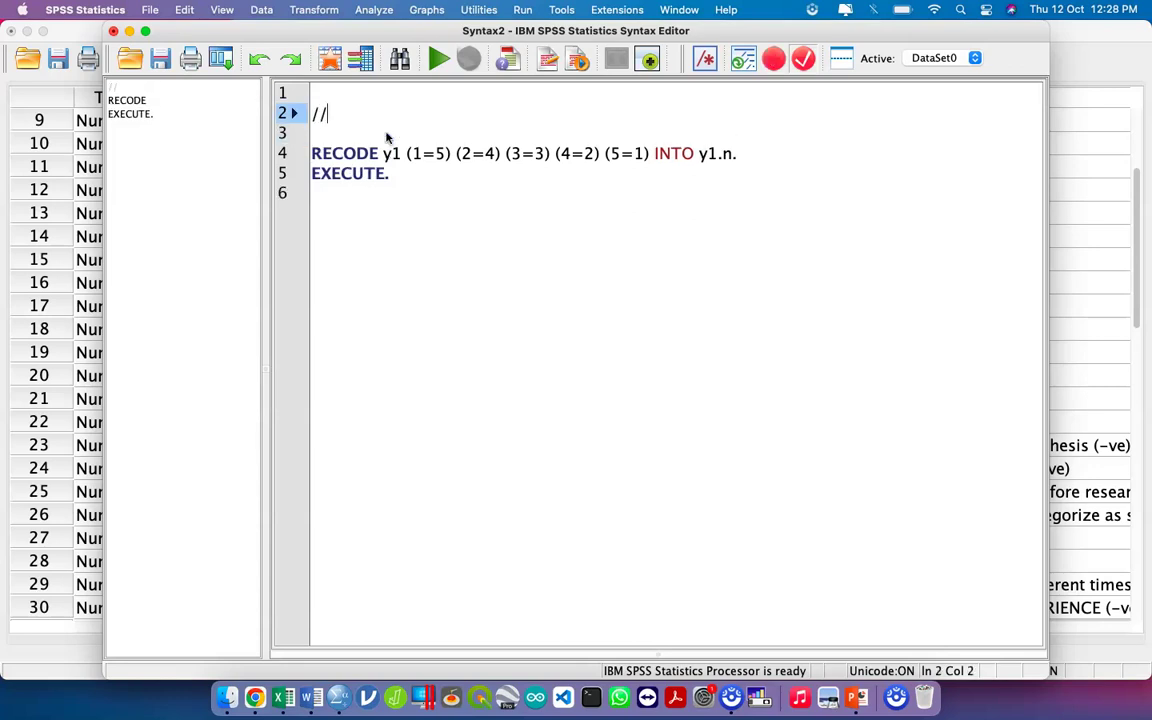
{"action": "type", "text": "Recode"}
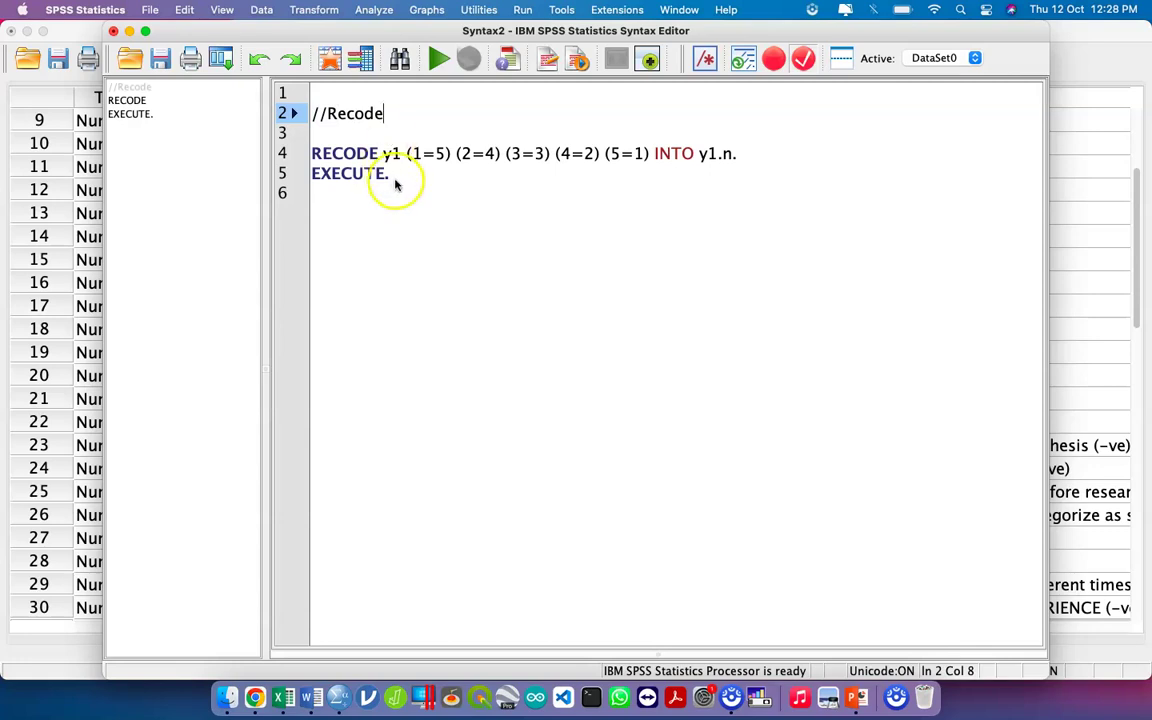
{"action": "left_click_drag", "start_coordinate": [398, 181], "coordinate": [305, 160]}
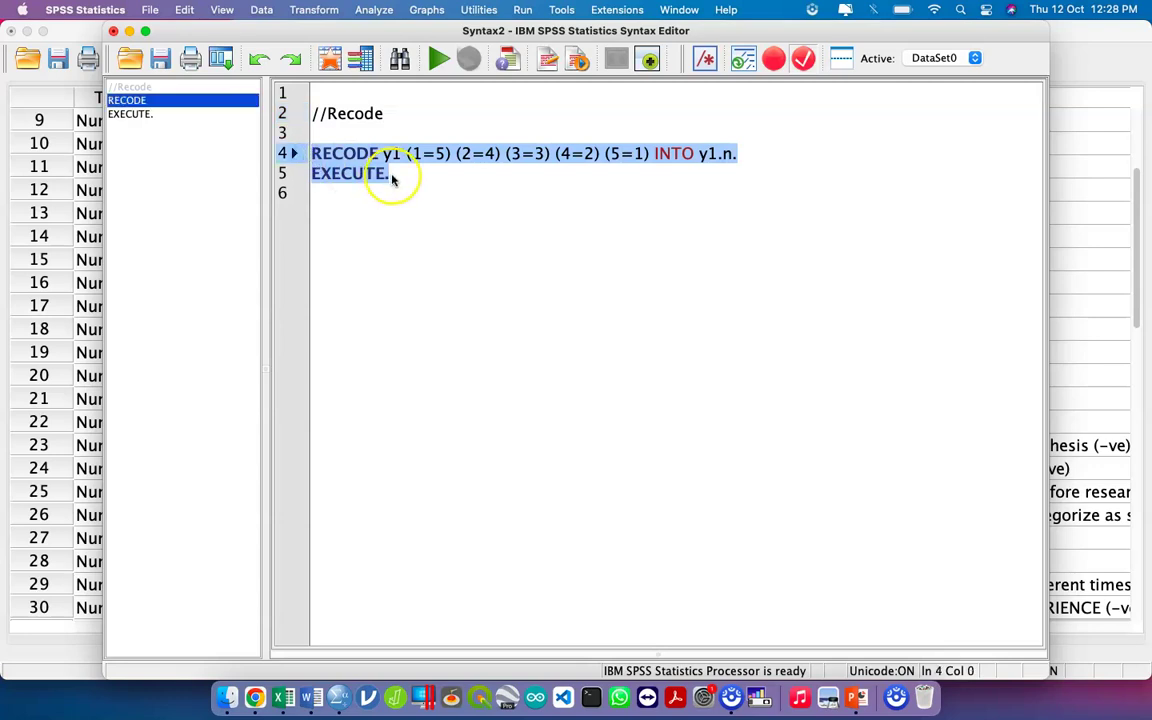
{"action": "left_click", "coordinate": [435, 75]}
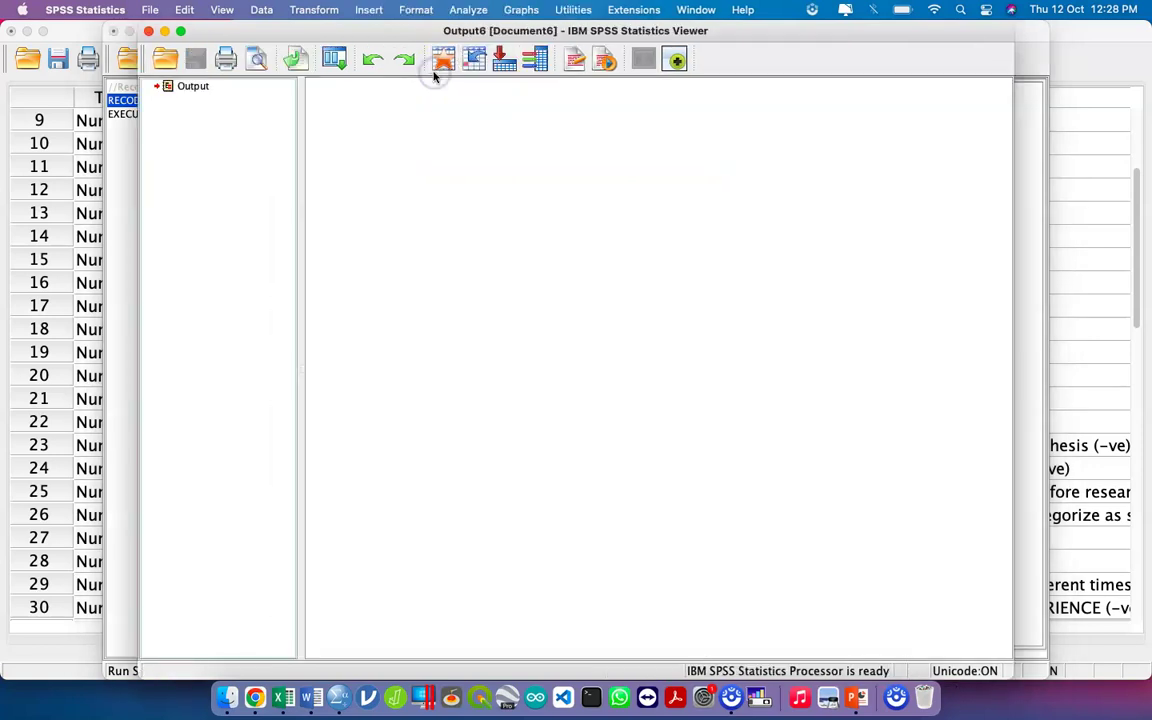
- Examine the new y1.n variable's definition in the Data Editor and its recoded values in the data grid
{"action": "left_click_drag", "start_coordinate": [418, 34], "coordinate": [459, 50]}
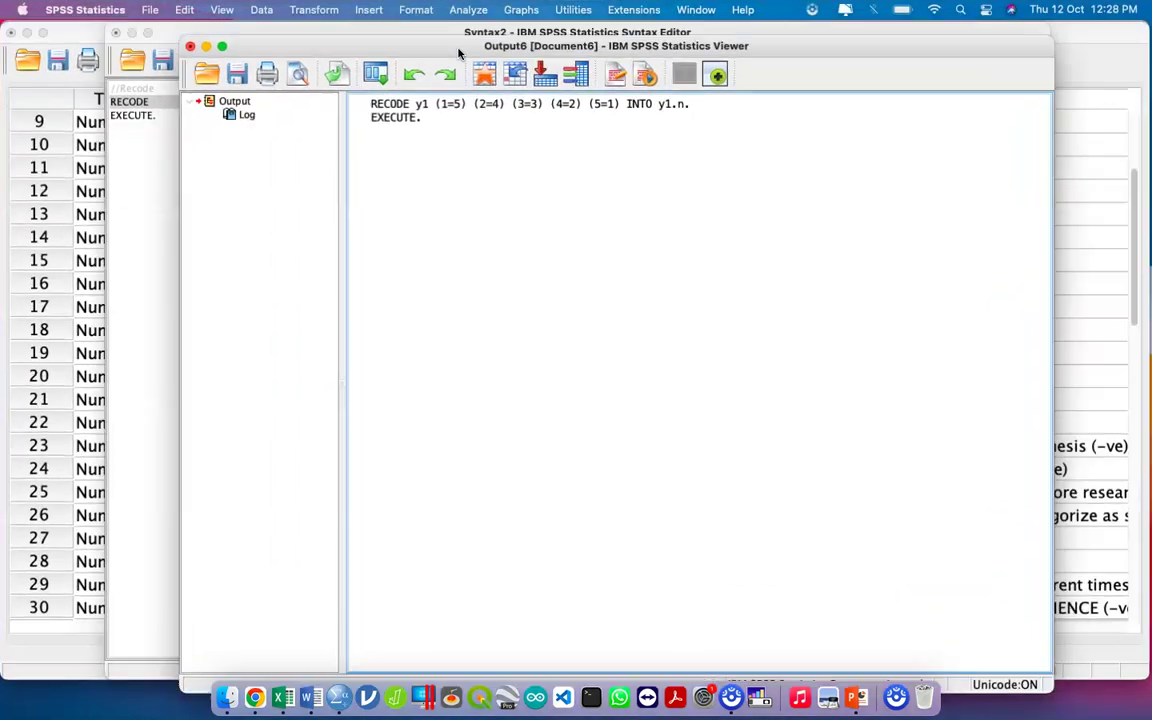
{"action": "left_click", "coordinate": [108, 187]}
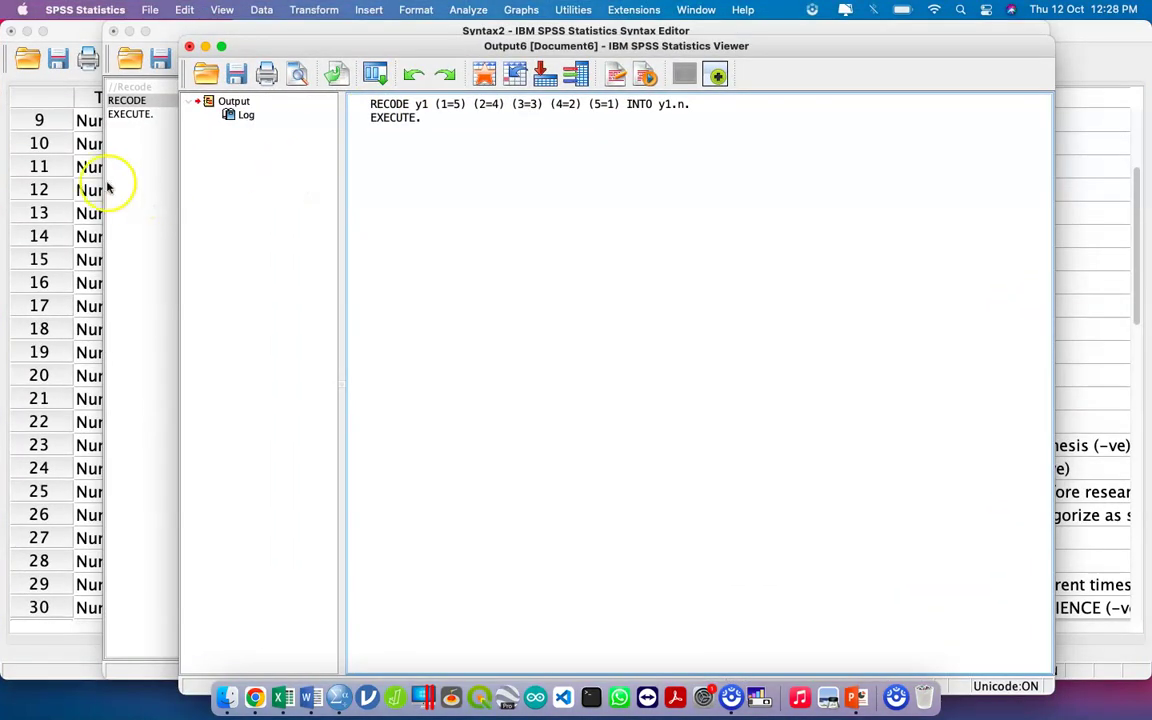
{"action": "left_click", "coordinate": [46, 72]}
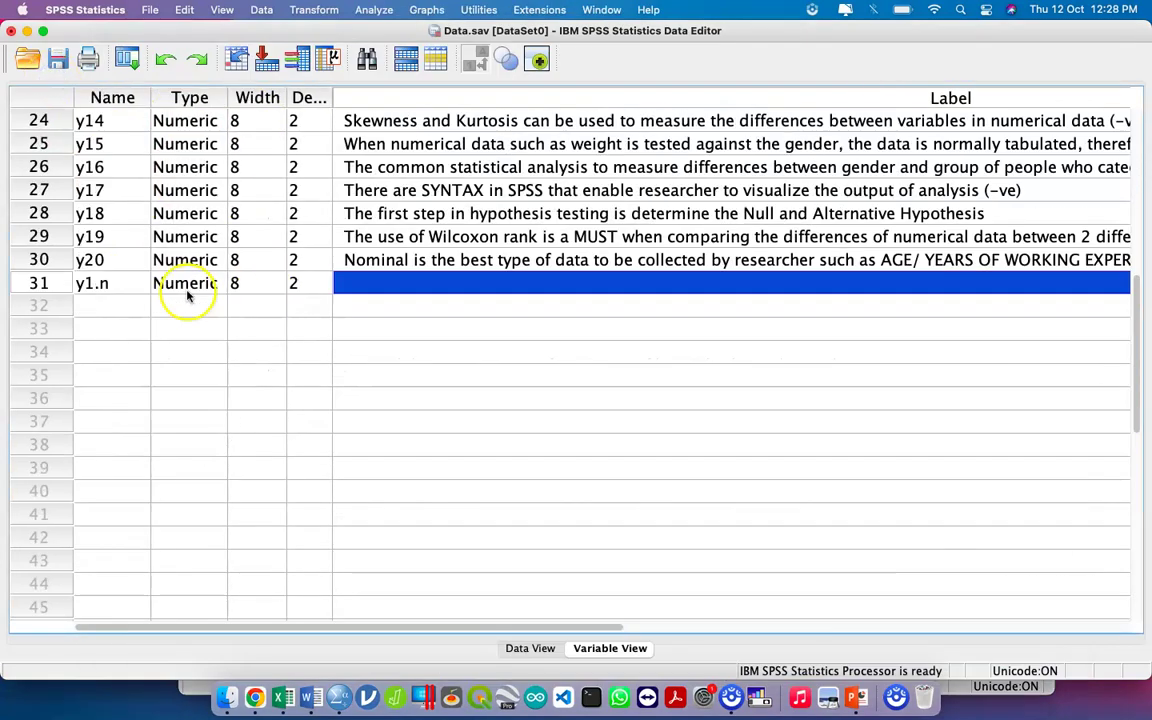
{"action": "left_click", "coordinate": [55, 262]}
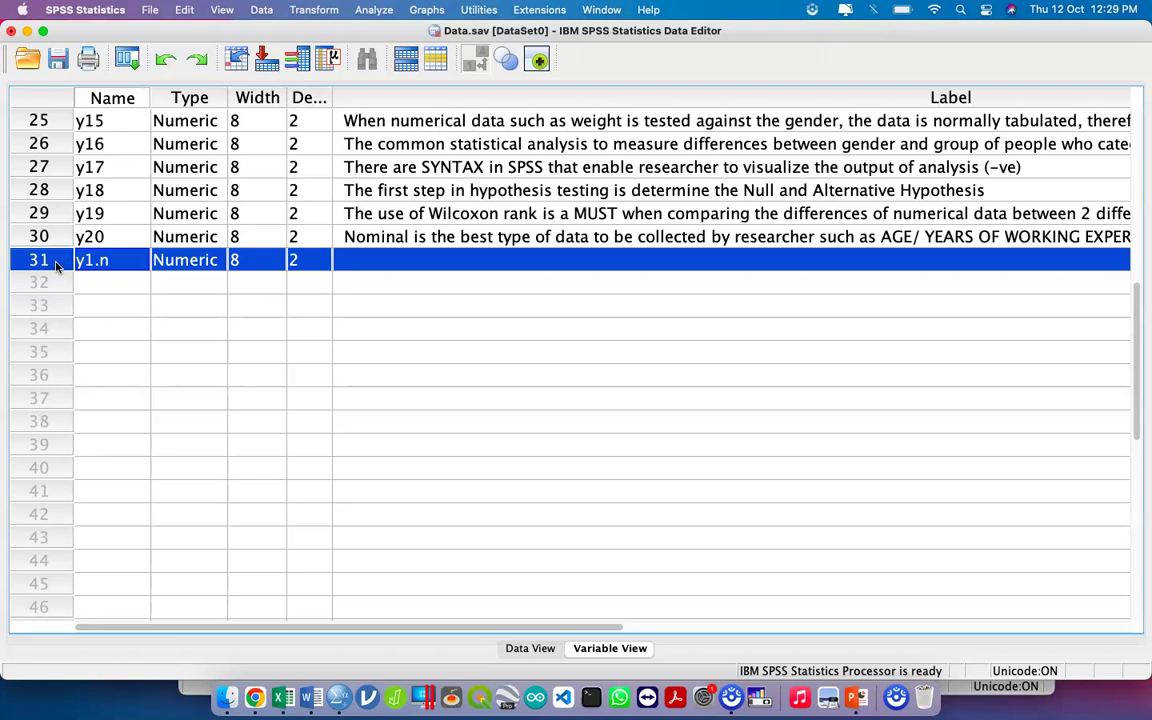
{"action": "double_click", "coordinate": [55, 262]}
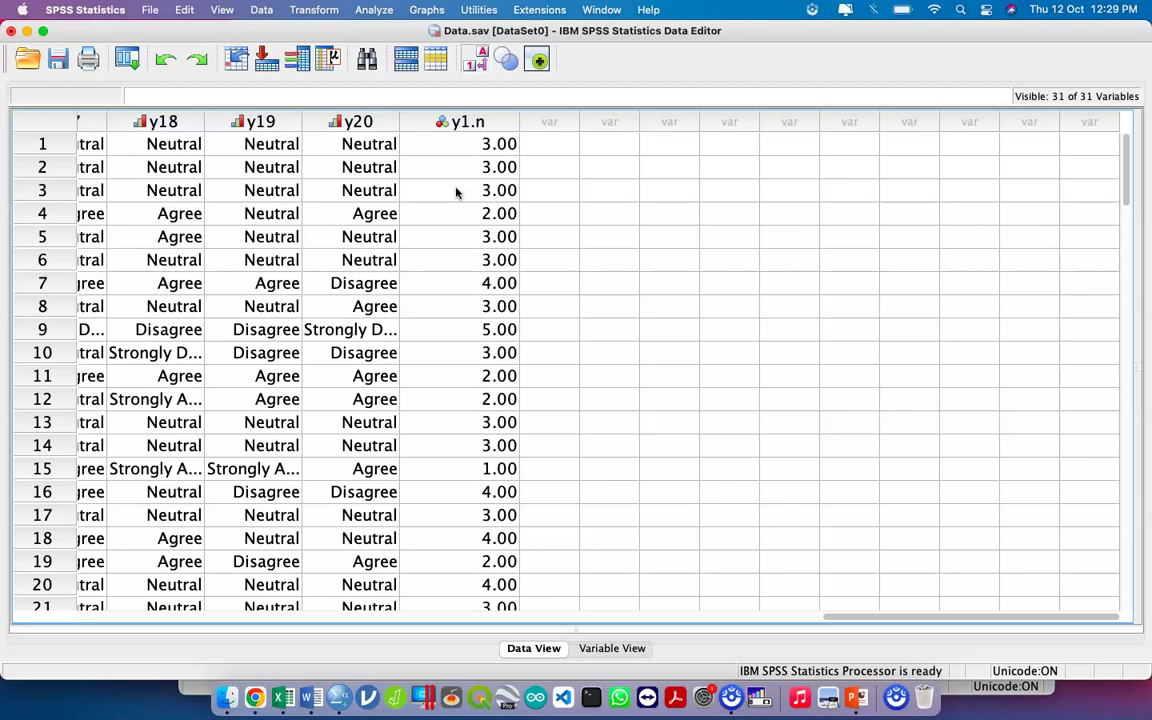
- Switch to the Jamboard in Chrome, reload it, and review the handwritten list of negatively worded items
{"action": "key", "text": "ctrl+Up"}
{"action": "left_click", "coordinate": [621, 428]}
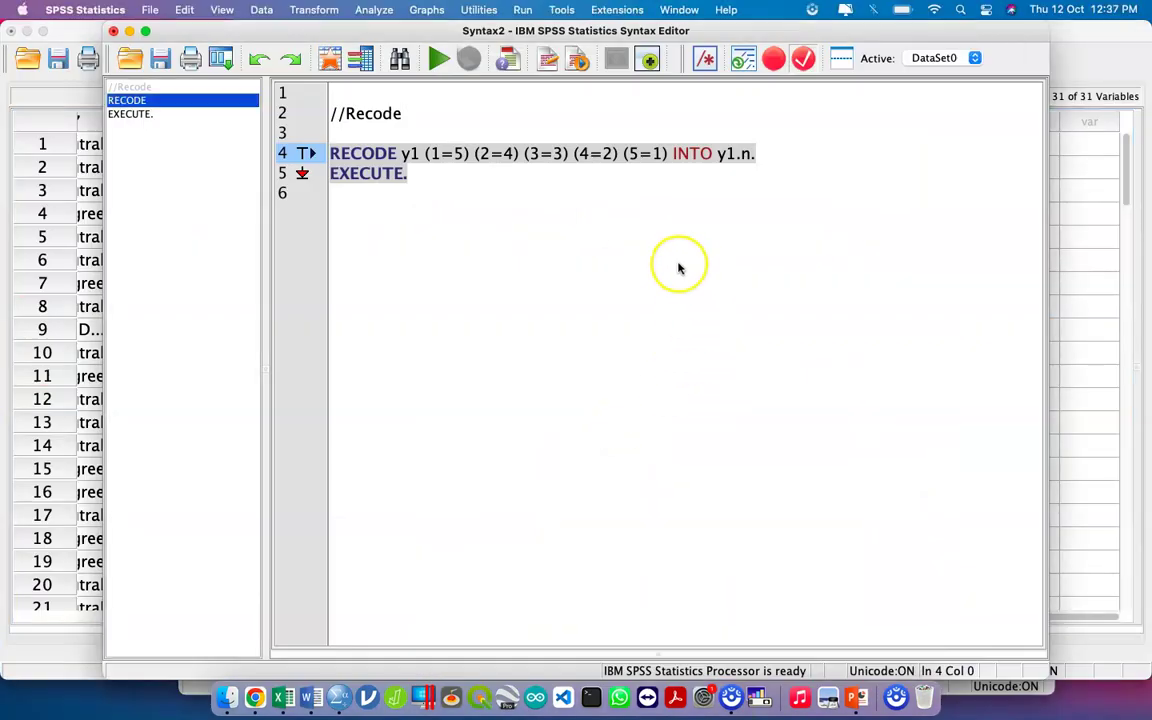
{"action": "key", "text": "ctrl+Up"}
{"action": "left_click", "coordinate": [490, 305]}
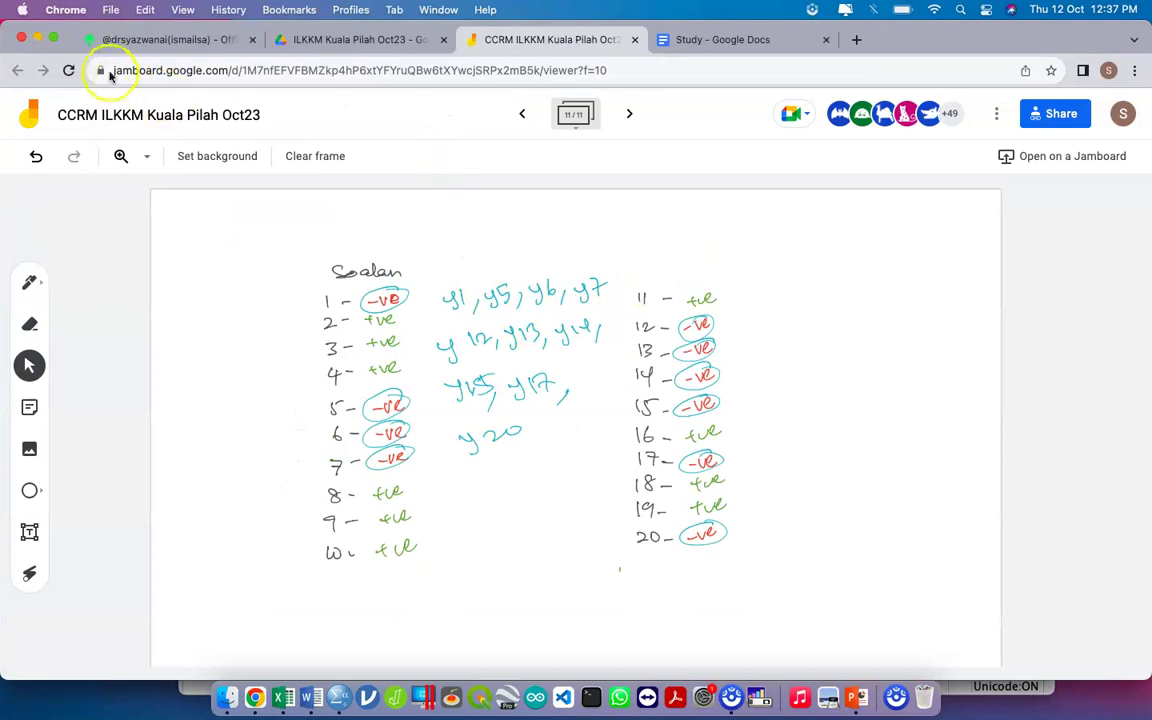
{"action": "left_click", "coordinate": [69, 70]}
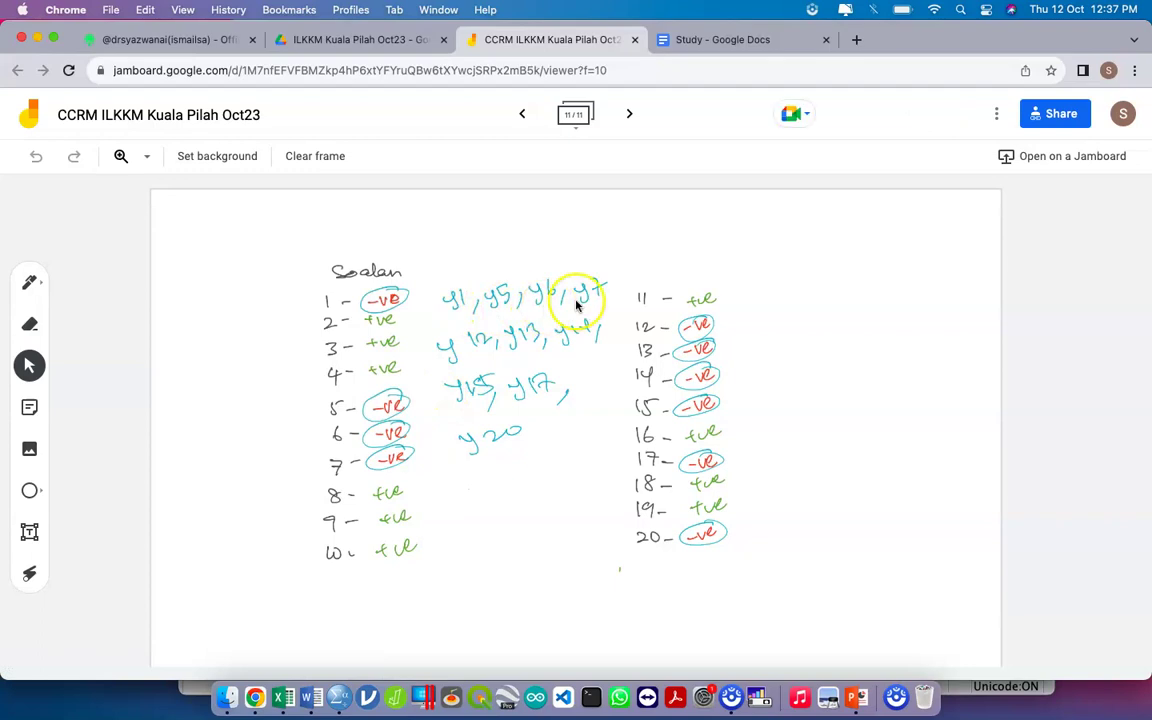
- Return to SPSS and resize the Syntax2 window to be shorter and slightly wider, keeping DataSet0 active
{"action": "key", "text": "ctrl+Up"}
{"action": "left_click", "coordinate": [433, 290]}
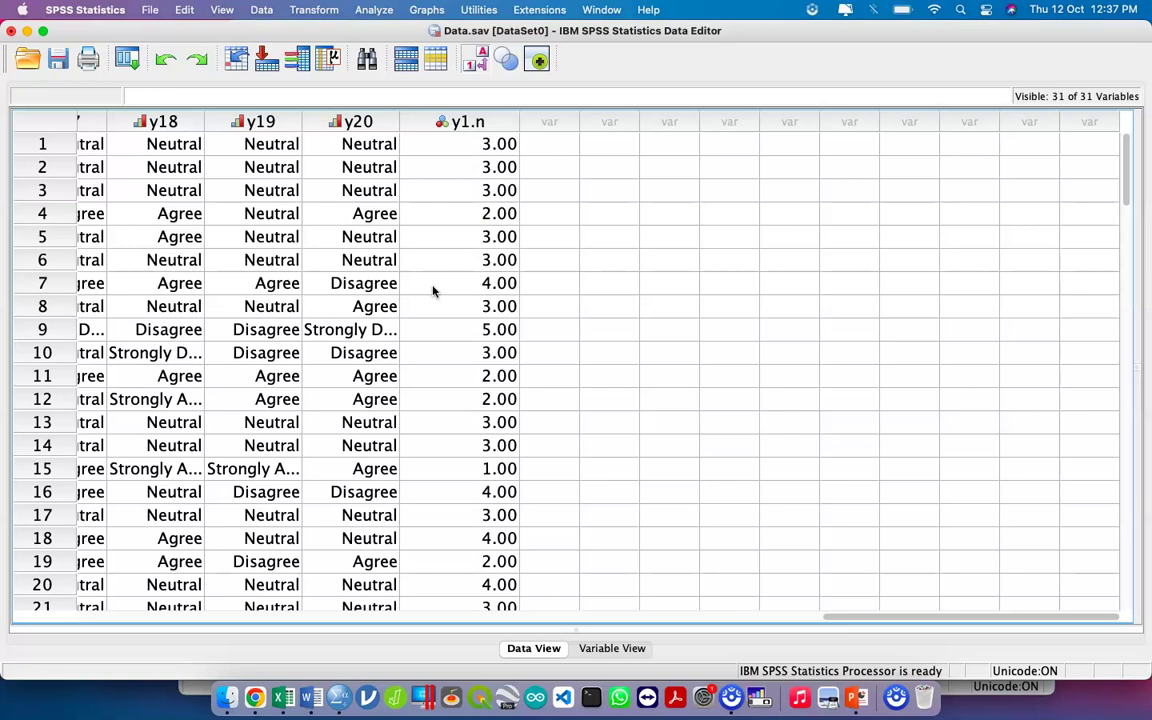
{"action": "key", "text": "ctrl+Up"}
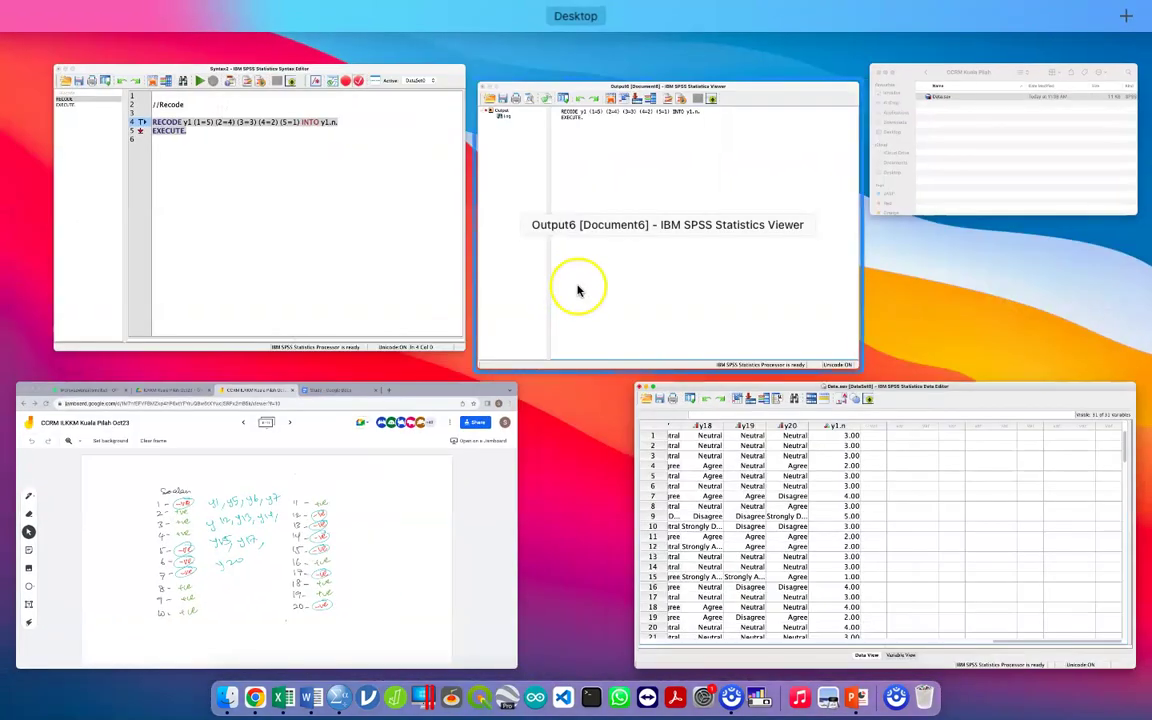
{"action": "left_click", "coordinate": [406, 239]}
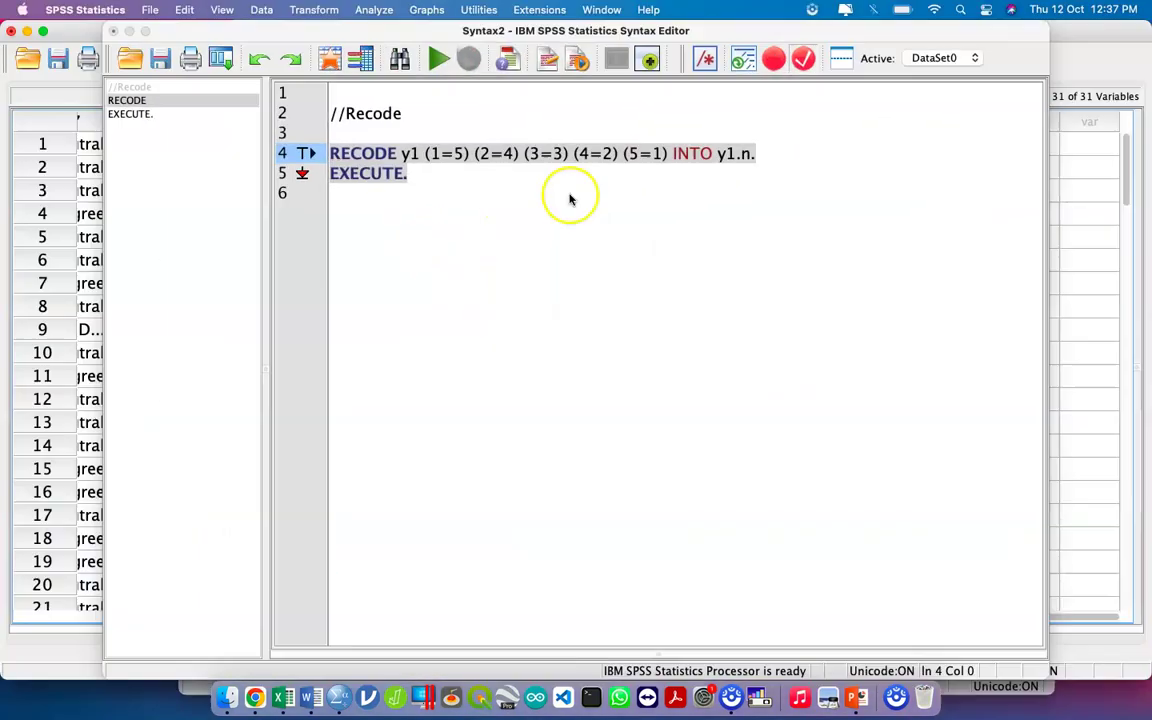
{"action": "left_click", "coordinate": [930, 58]}
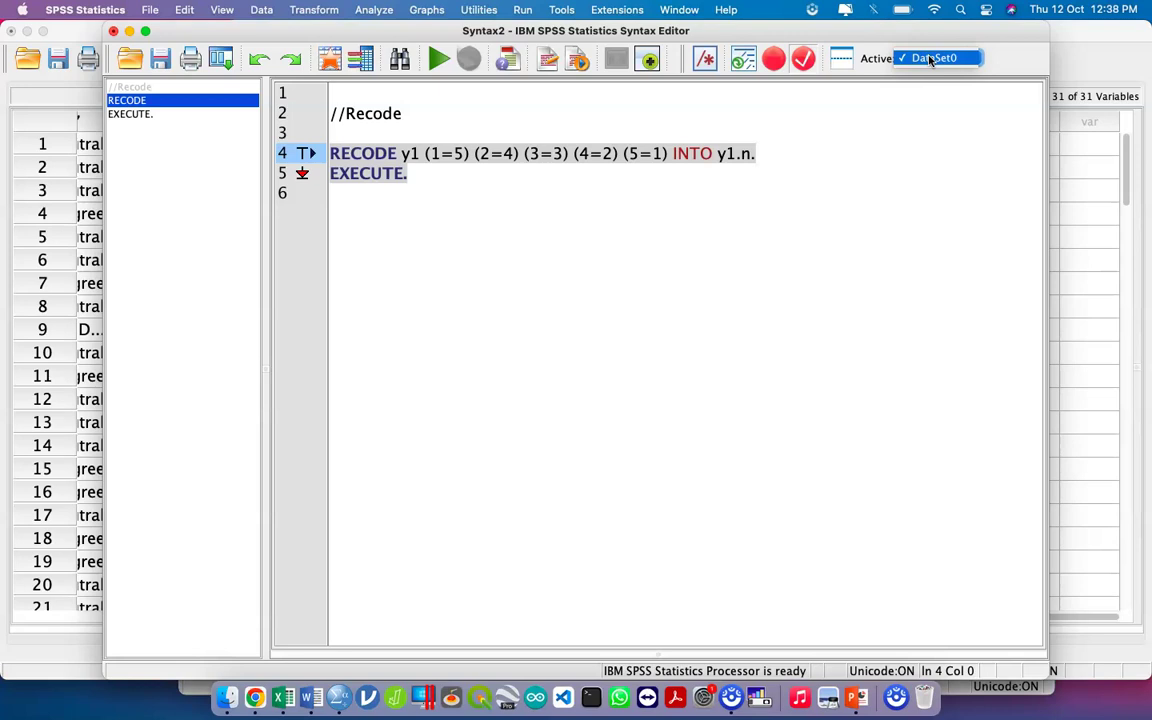
{"action": "left_click", "coordinate": [1046, 24]}
{"action": "left_click_drag", "start_coordinate": [1046, 24], "coordinate": [1070, 150]}
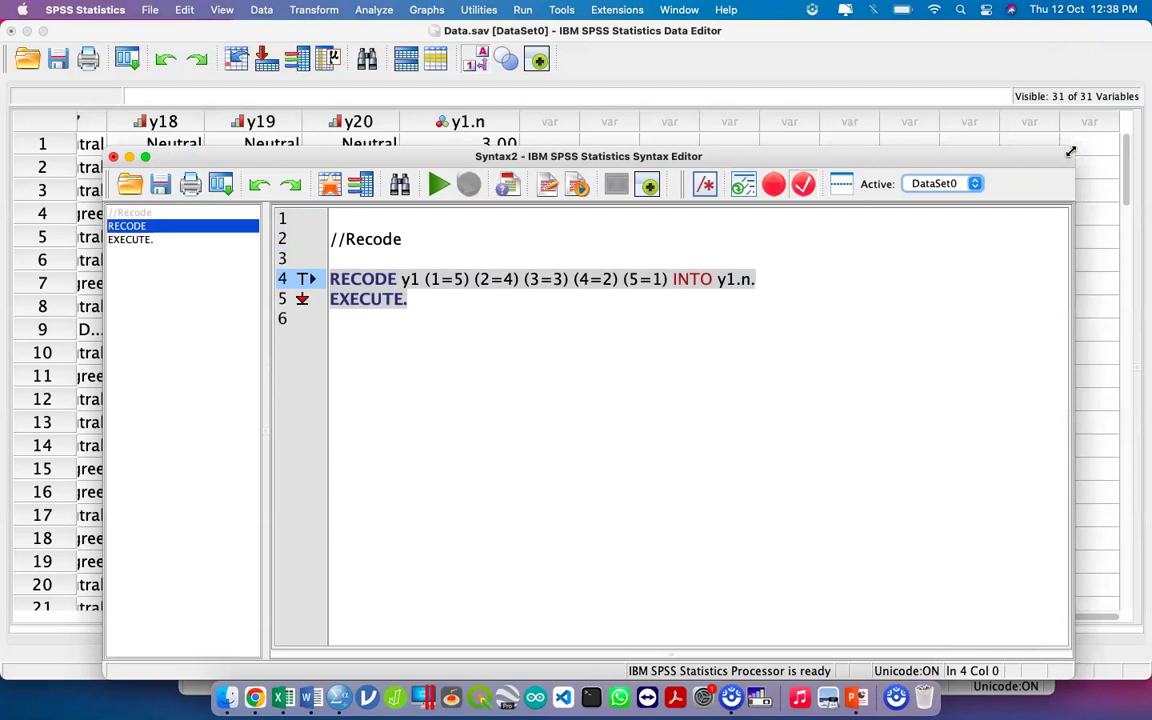
{"action": "key", "text": "ctrl+Up"}
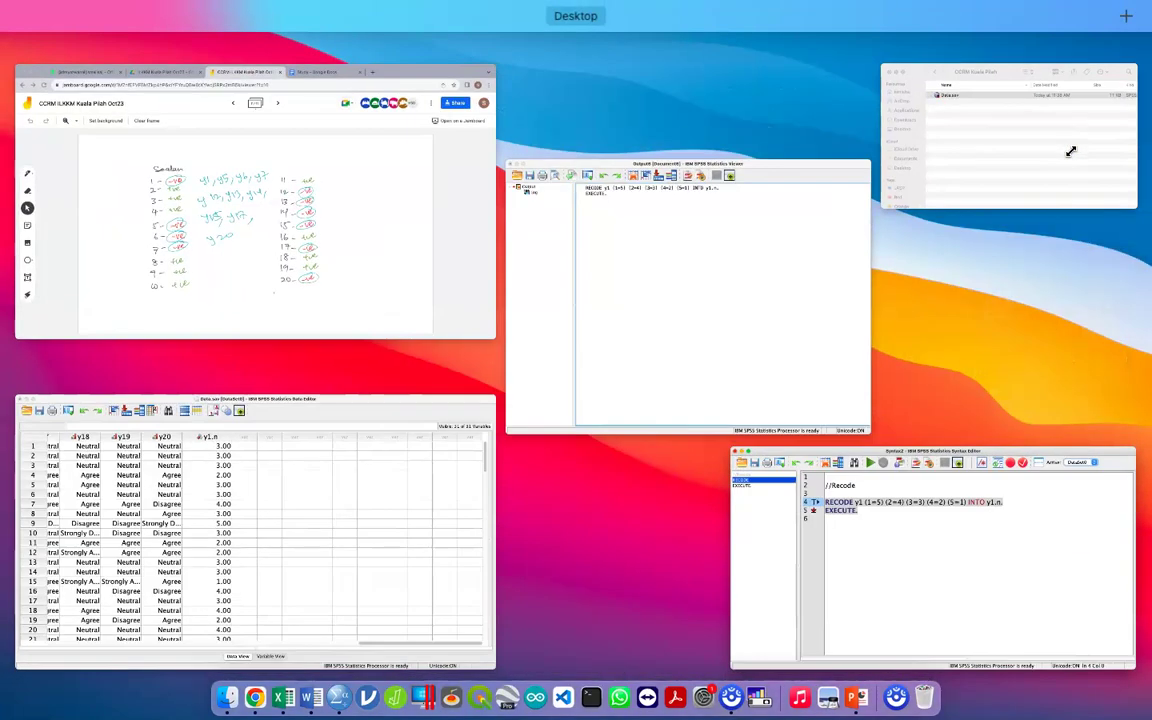
{"action": "left_click", "coordinate": [938, 538]}
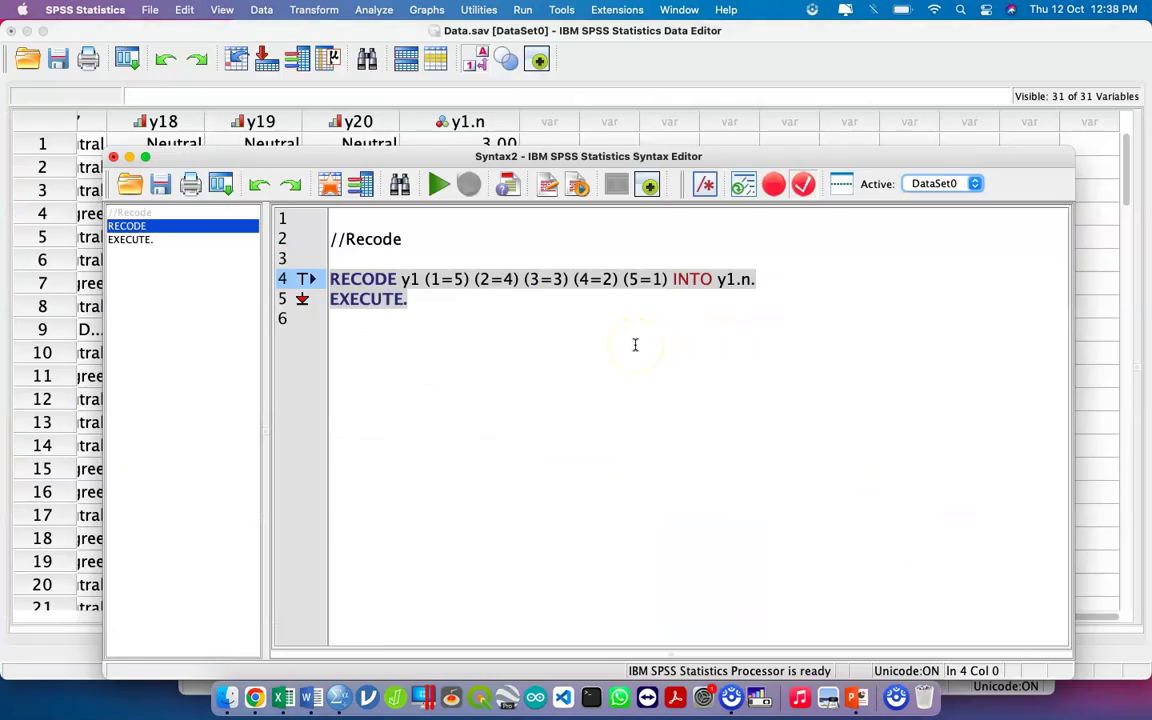
- Reopen Recode into Different Variables from the data set, reset its settings, and list the variables by name
{"action": "key", "text": "ctrl+Up"}
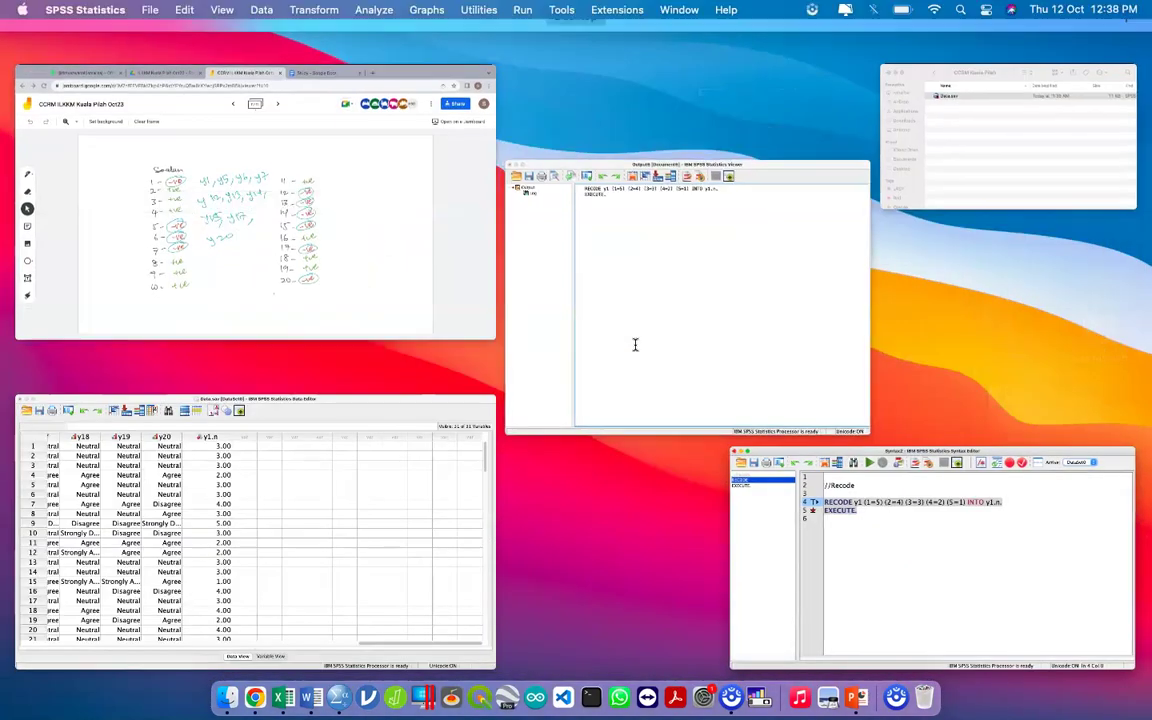
{"action": "left_click", "coordinate": [394, 252]}
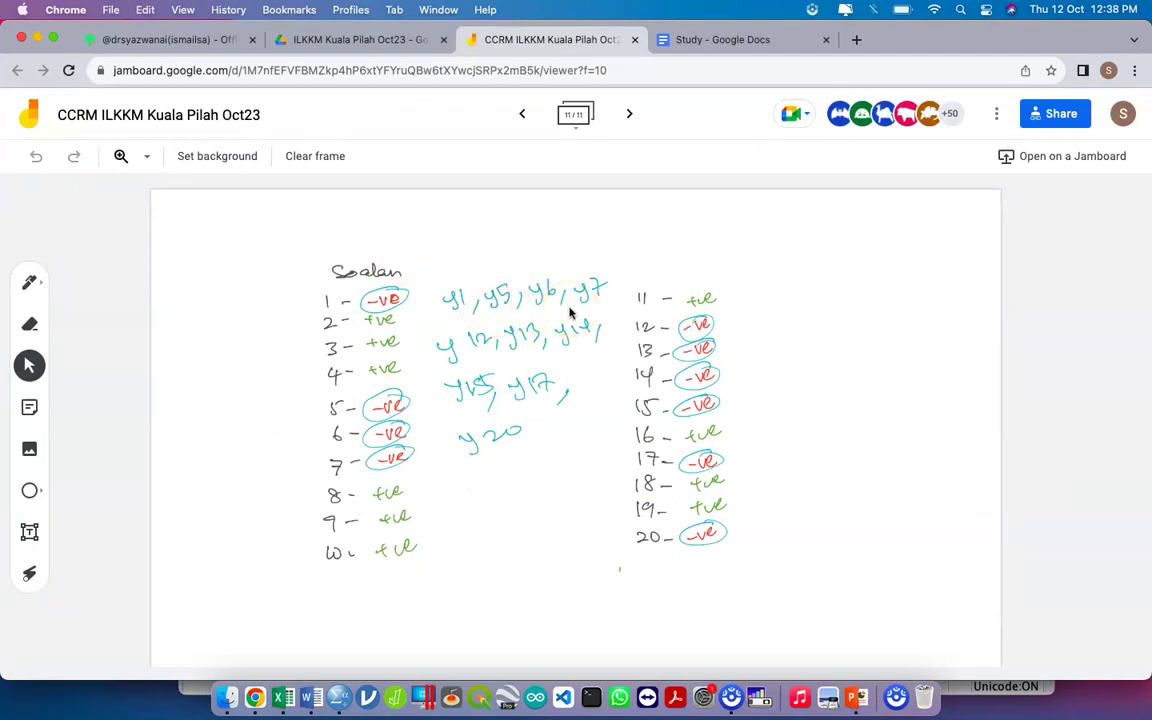
{"action": "key", "text": "ctrl+Up"}
{"action": "key", "text": "ctrl+Up"}
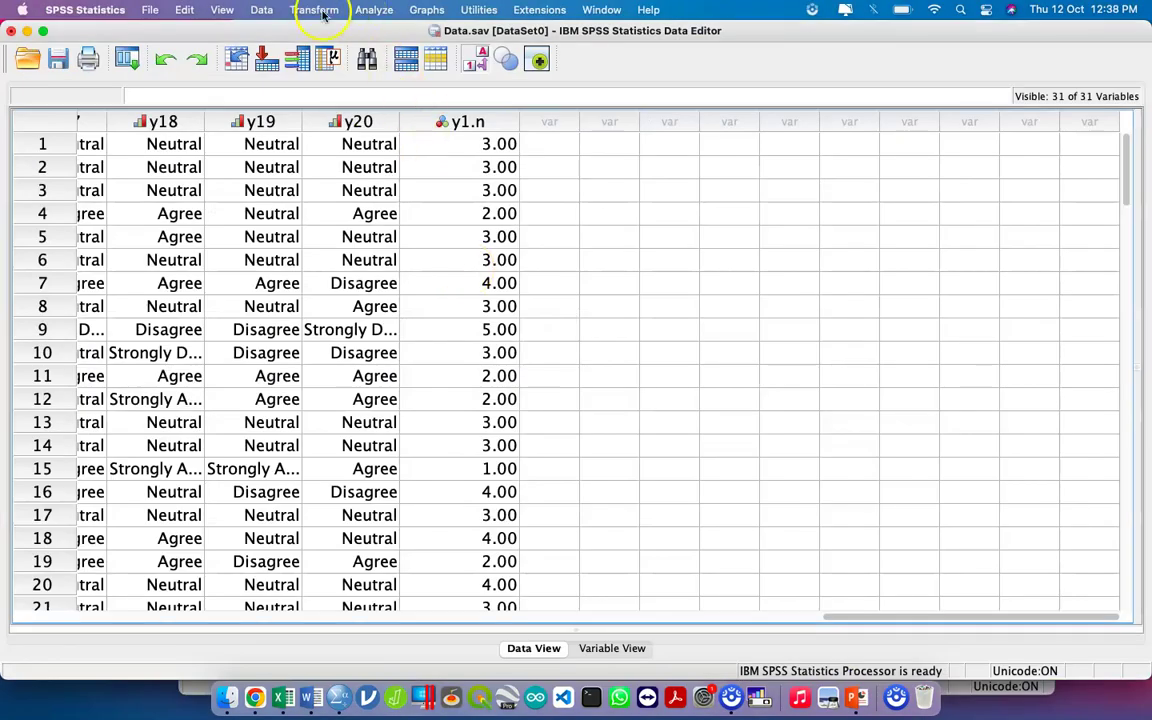
{"action": "left_click", "coordinate": [312, 10]}
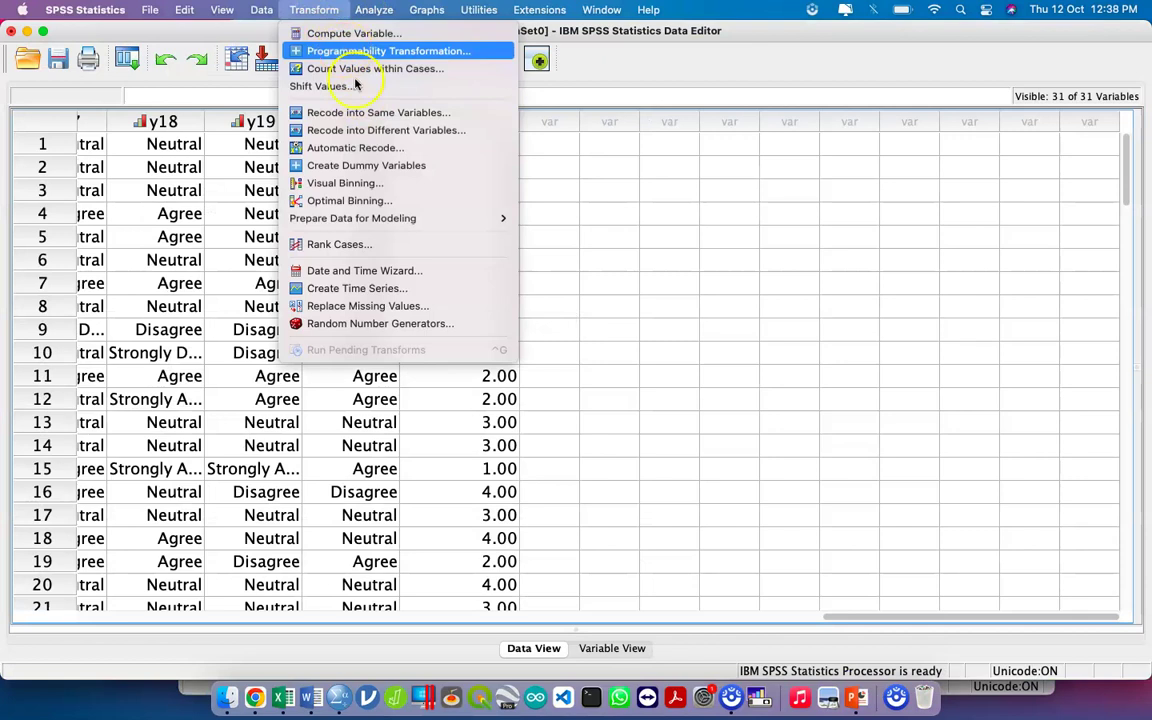
{"action": "left_click", "coordinate": [475, 305]}
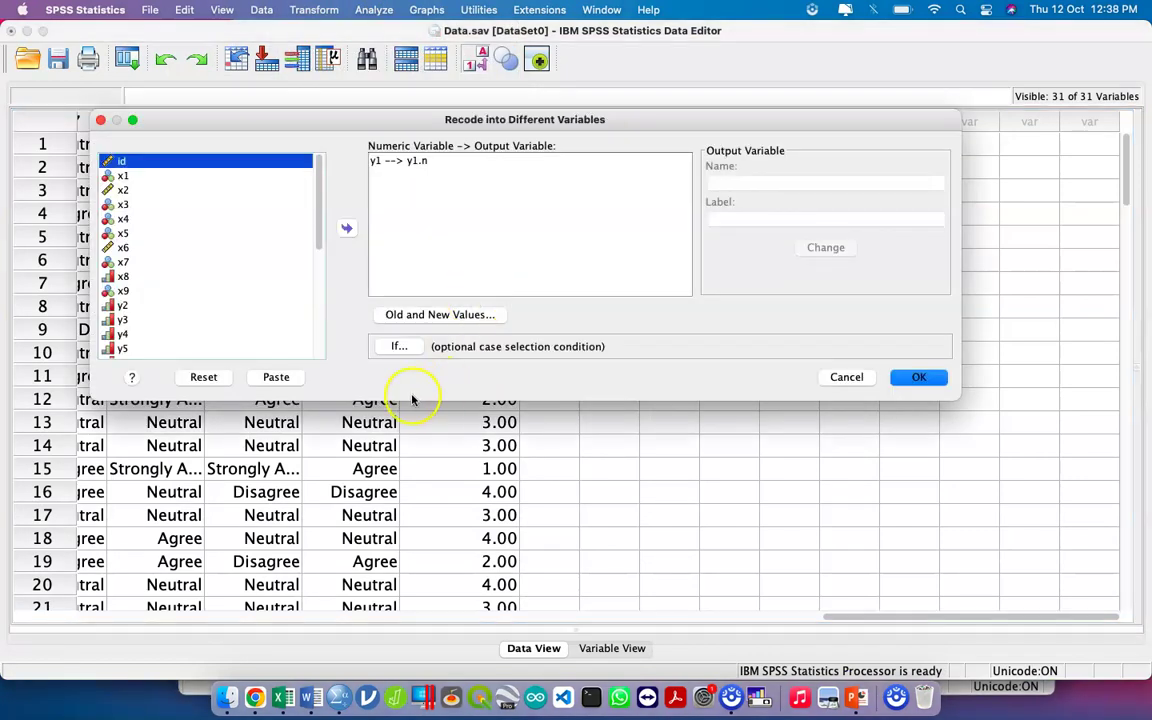
{"action": "left_click", "coordinate": [226, 379]}
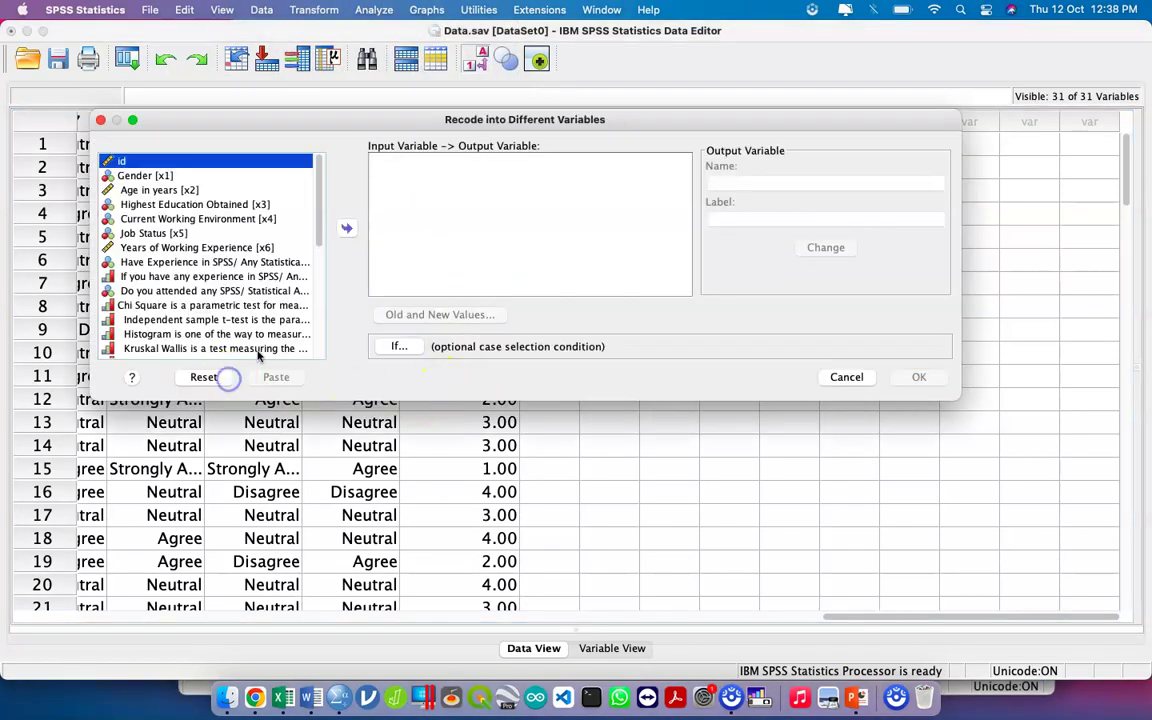
{"action": "right_click", "coordinate": [240, 238]}
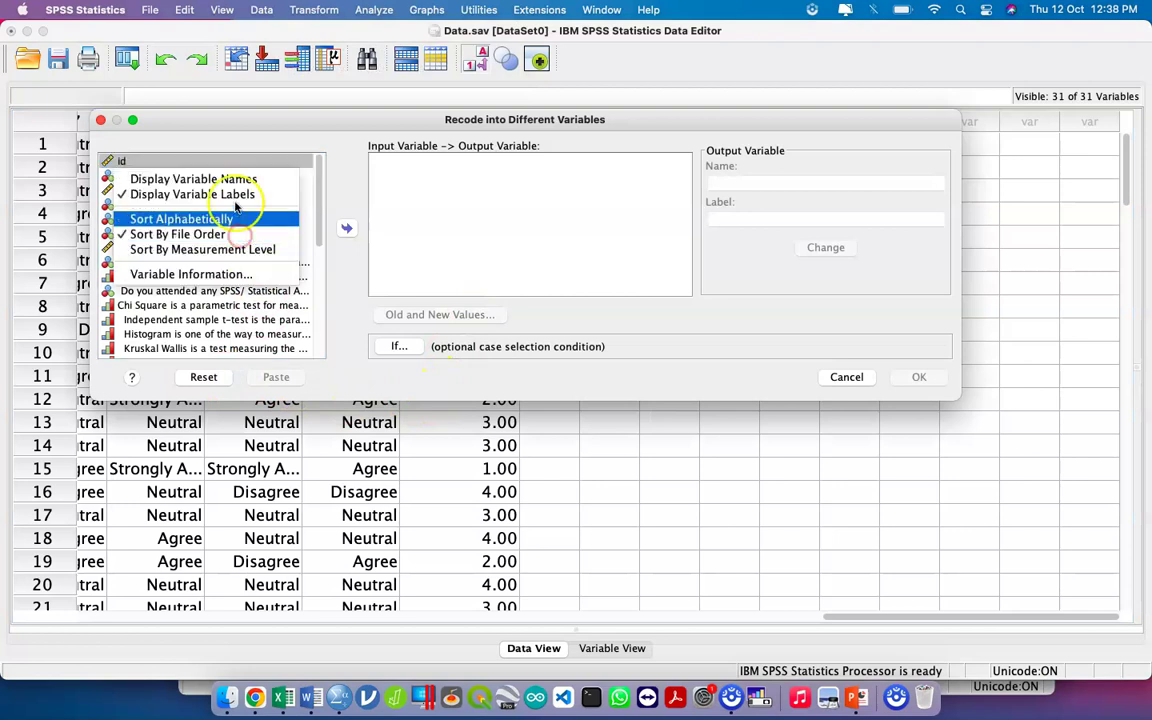
{"action": "left_click", "coordinate": [212, 182]}
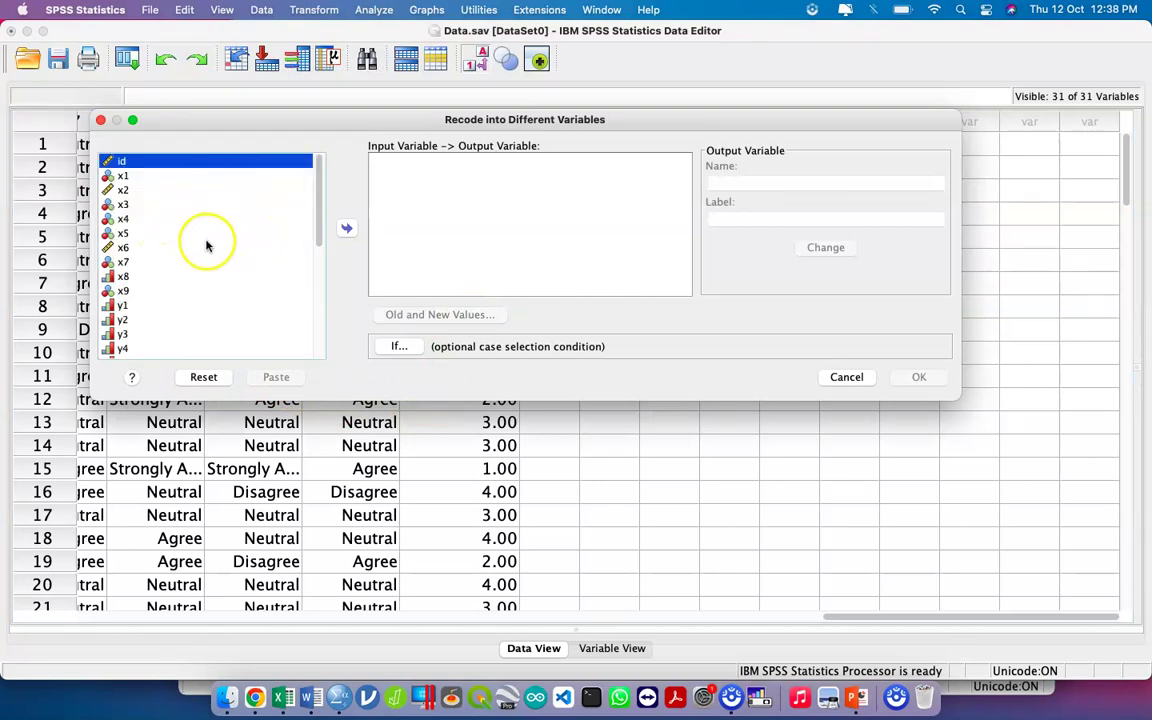
{"action": "scroll", "coordinate": [225, 278], "scroll_direction": "down", "scroll_amount": 3}
{"action": "scroll", "coordinate": [224, 280], "scroll_direction": "up", "scroll_amount": 1}
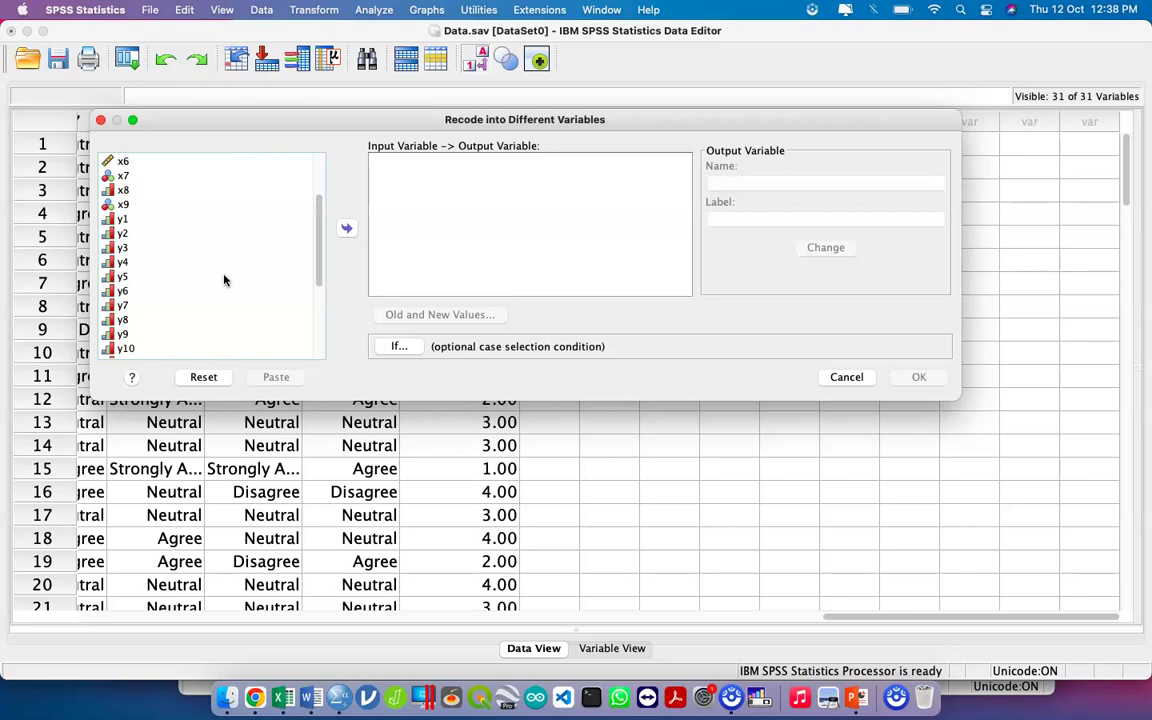
- Compare the existing y1 recode syntax with the list of negative items on the Jamboard in Chrome
{"action": "key", "text": "ctrl+Up"}
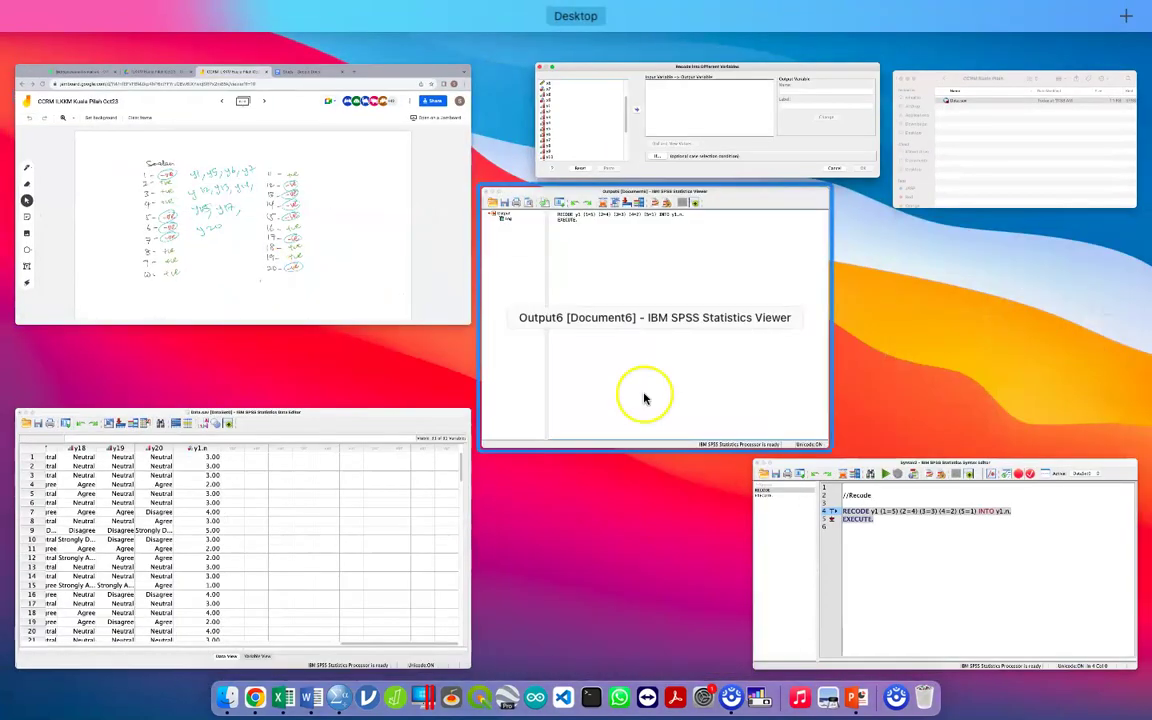
{"action": "left_click", "coordinate": [823, 506]}
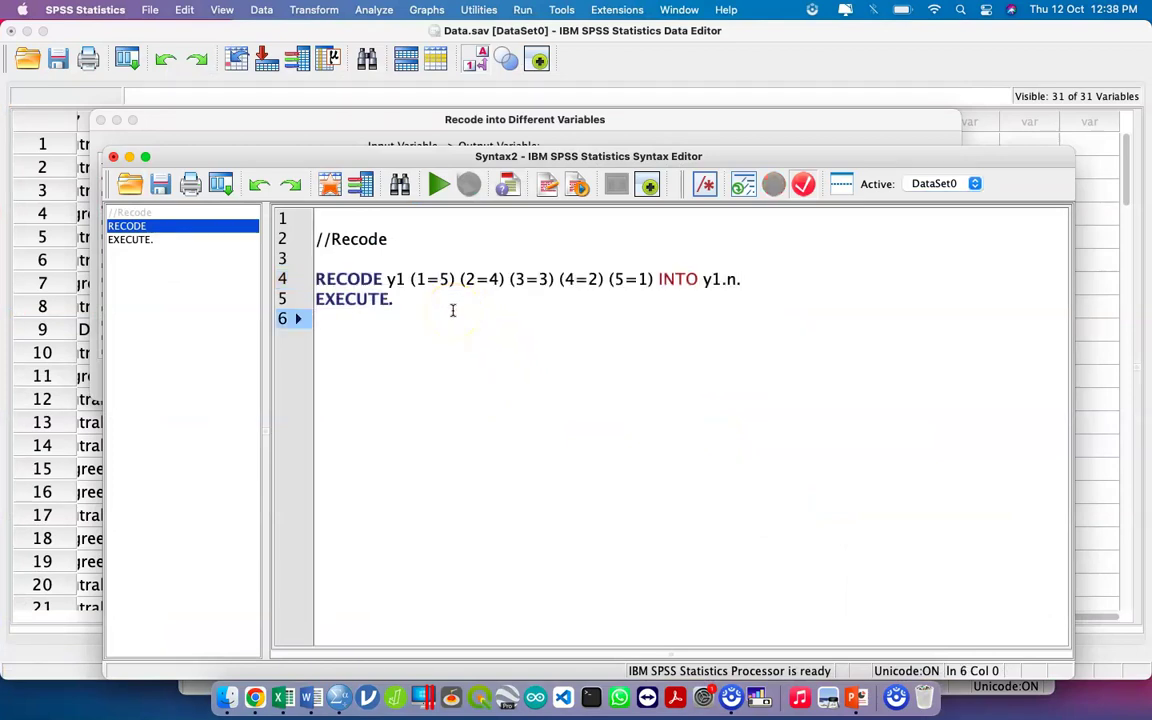
{"action": "key", "text": "ctrl+Up"}
{"action": "left_click", "coordinate": [452, 311]}
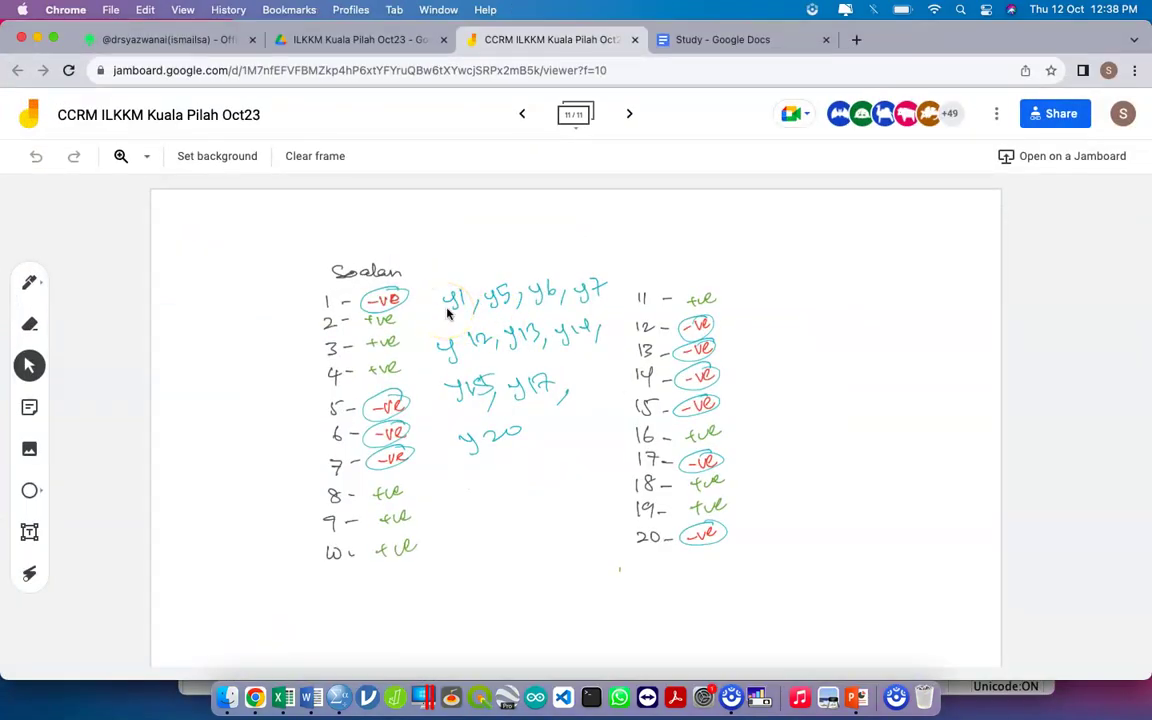
- Switch to the SPSS Syntax Editor and duplicate the y1 RECODE and EXECUTE block at line 7
{"action": "key", "text": "ctrl+Up"}
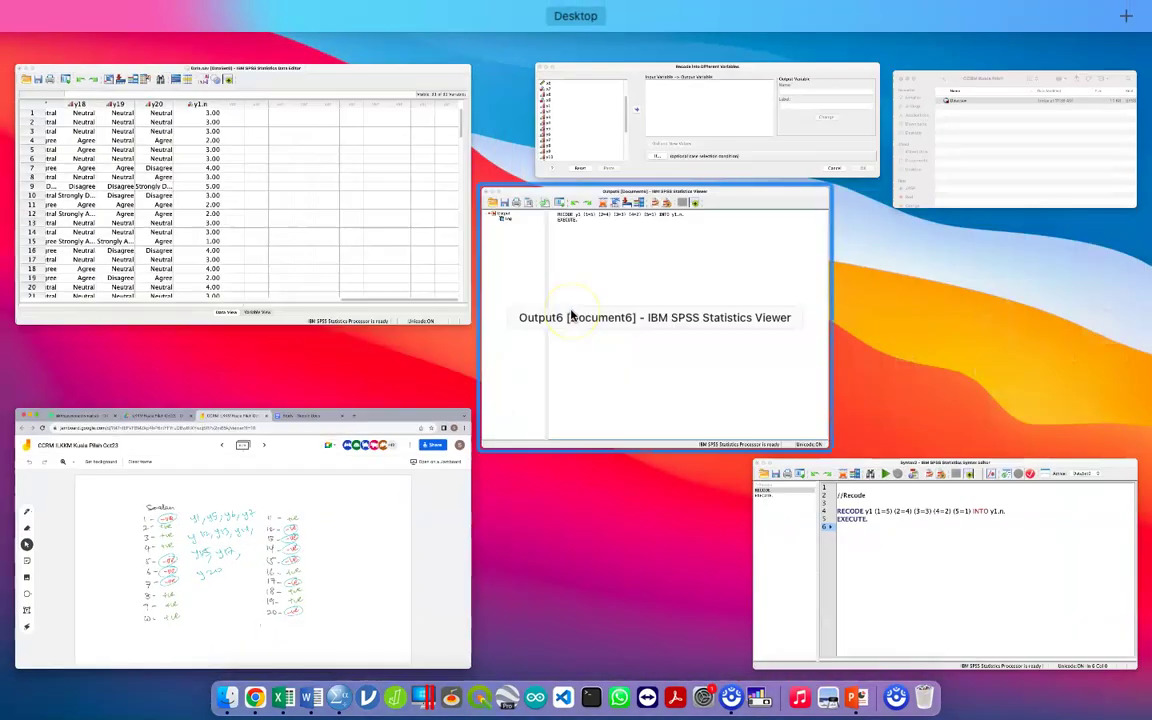
{"action": "left_click", "coordinate": [573, 316]}
{"action": "left_click_drag", "start_coordinate": [473, 308], "coordinate": [310, 284]}
{"action": "key", "text": "super+c"}
{"action": "left_click", "coordinate": [337, 347]}
{"action": "key", "text": "Return"}
{"action": "key", "text": "super+v"}
{"action": "key", "text": "Return"}
{"action": "key", "text": "Return"}
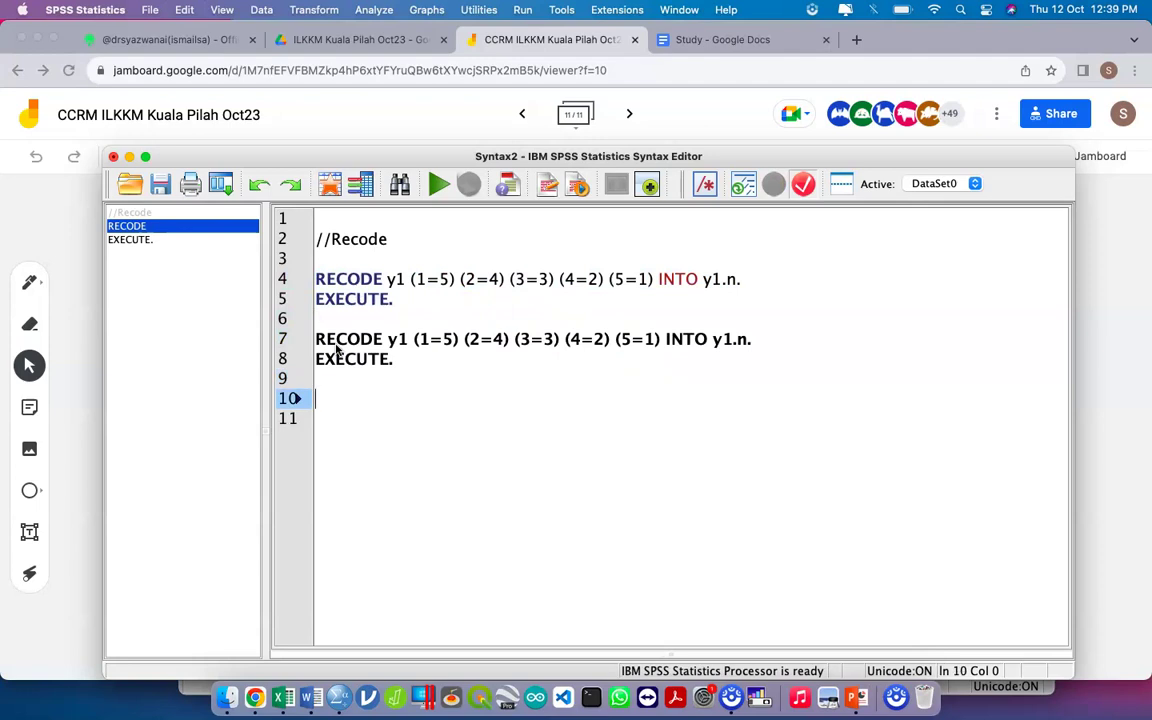
- Paste four more copies of the y1 recode block from line 10 on, separated by blank lines
{"action": "key", "text": "super+v"}
{"action": "key", "text": "Return"}
{"action": "key", "text": "Return"}
{"action": "key", "text": "super+v"}
{"action": "key", "text": "Return"}
{"action": "key", "text": "Return"}
{"action": "key", "text": "super+v"}
{"action": "key", "text": "Return"}
{"action": "key", "text": "Return"}
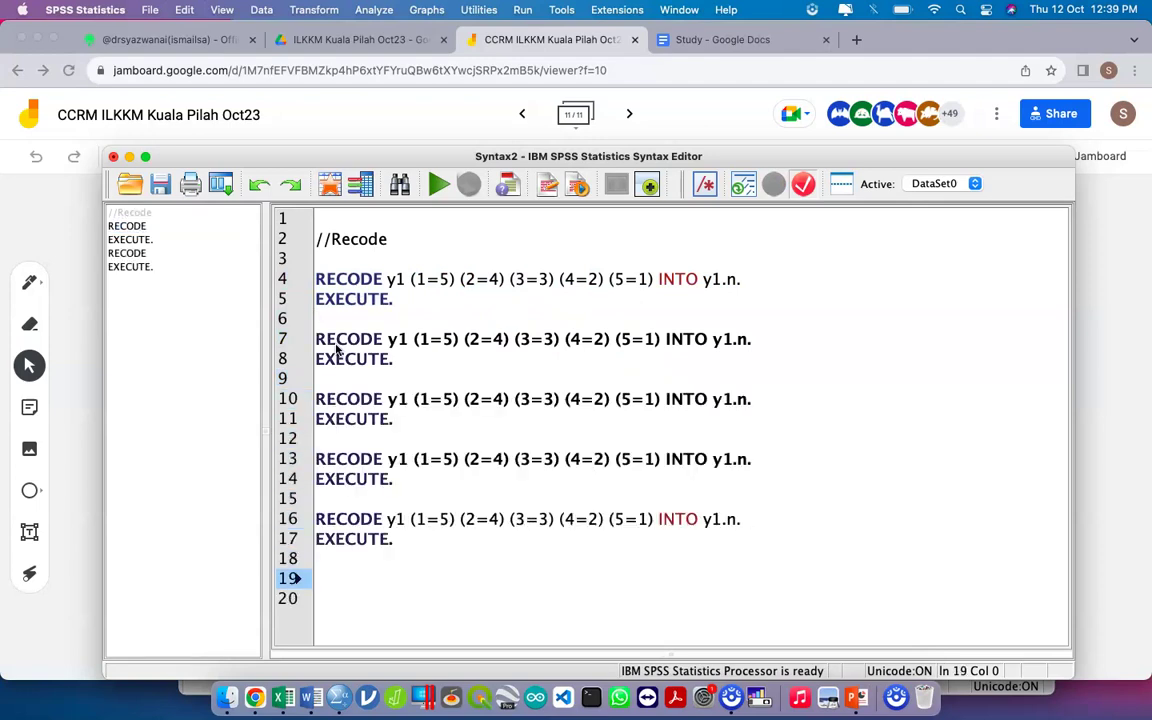
{"action": "key", "text": "super+v"}
{"action": "key", "text": "Return"}
{"action": "key", "text": "Return"}
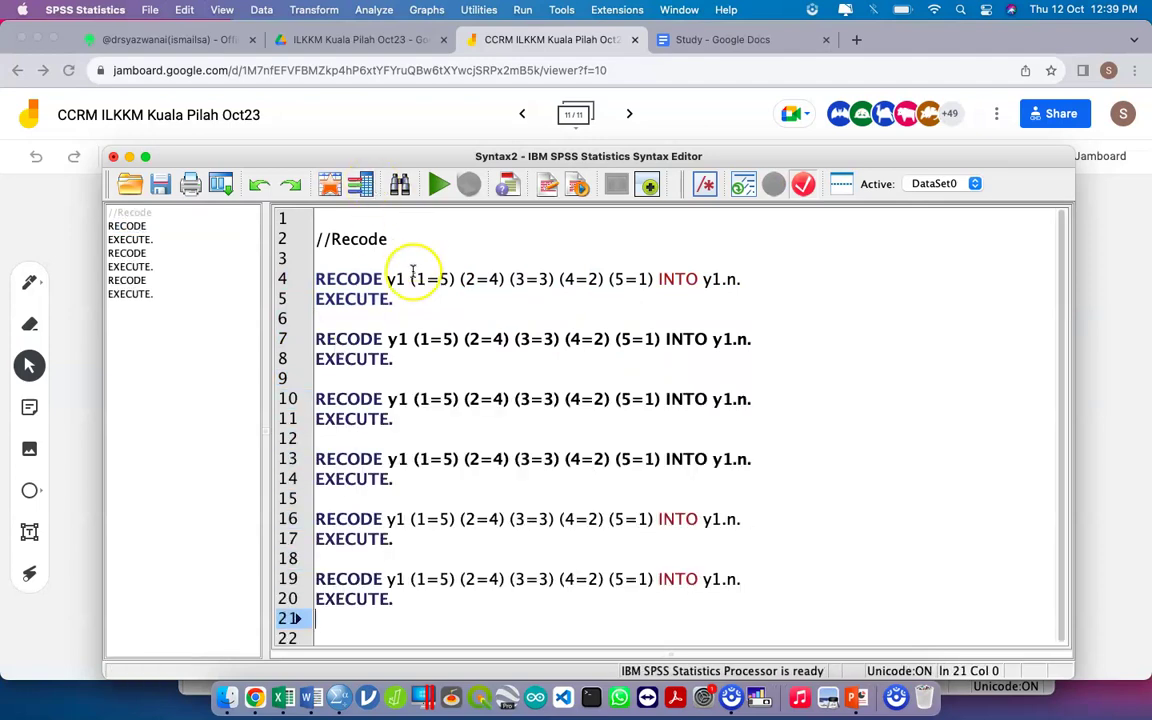
- Change the RECODE command on line 7 to recode y5 into y5.n
{"action": "left_click", "coordinate": [405, 283]}
{"action": "left_click", "coordinate": [412, 332]}
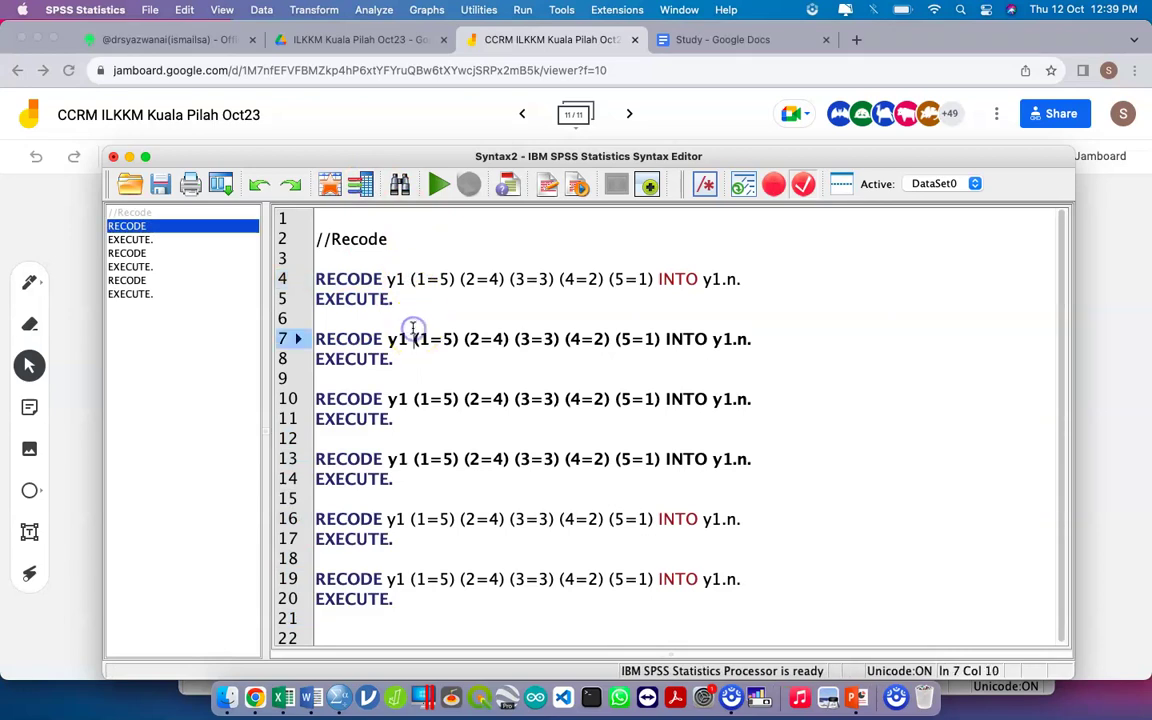
{"action": "key", "text": "Left"}
{"action": "key", "text": "BackSpace"}
{"action": "type", "text": "5"}
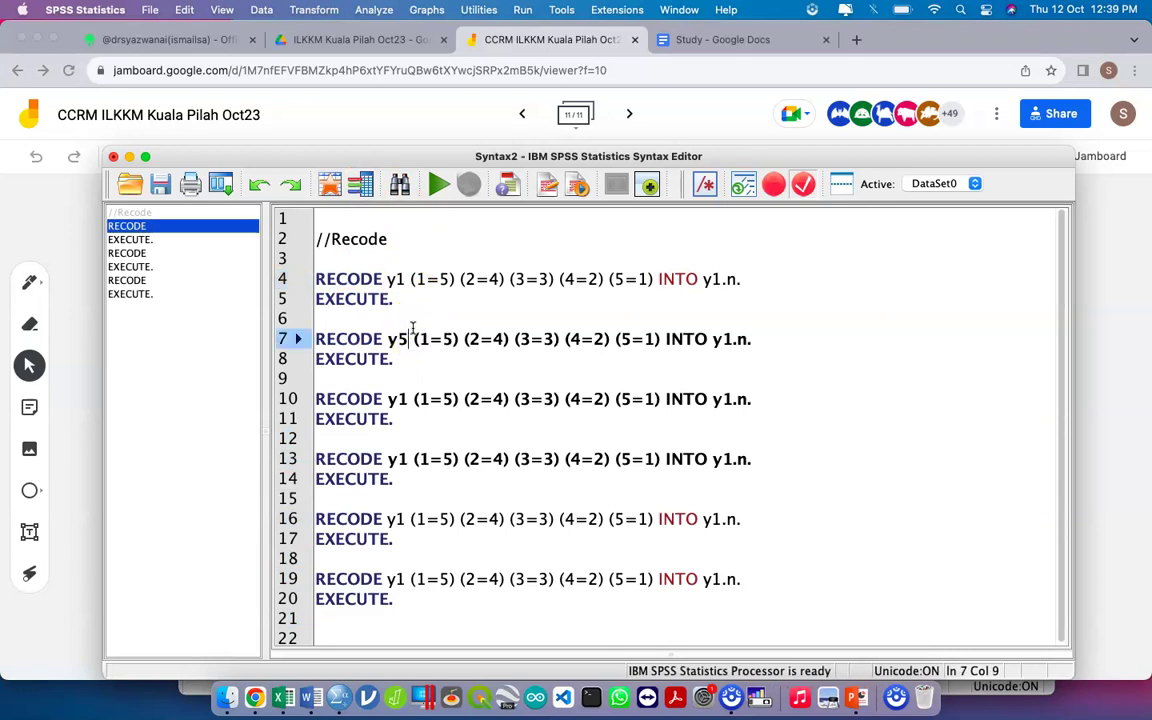
{"action": "left_click", "coordinate": [721, 340]}
{"action": "key", "text": "BackSpace"}
{"action": "type", "text": "5"}
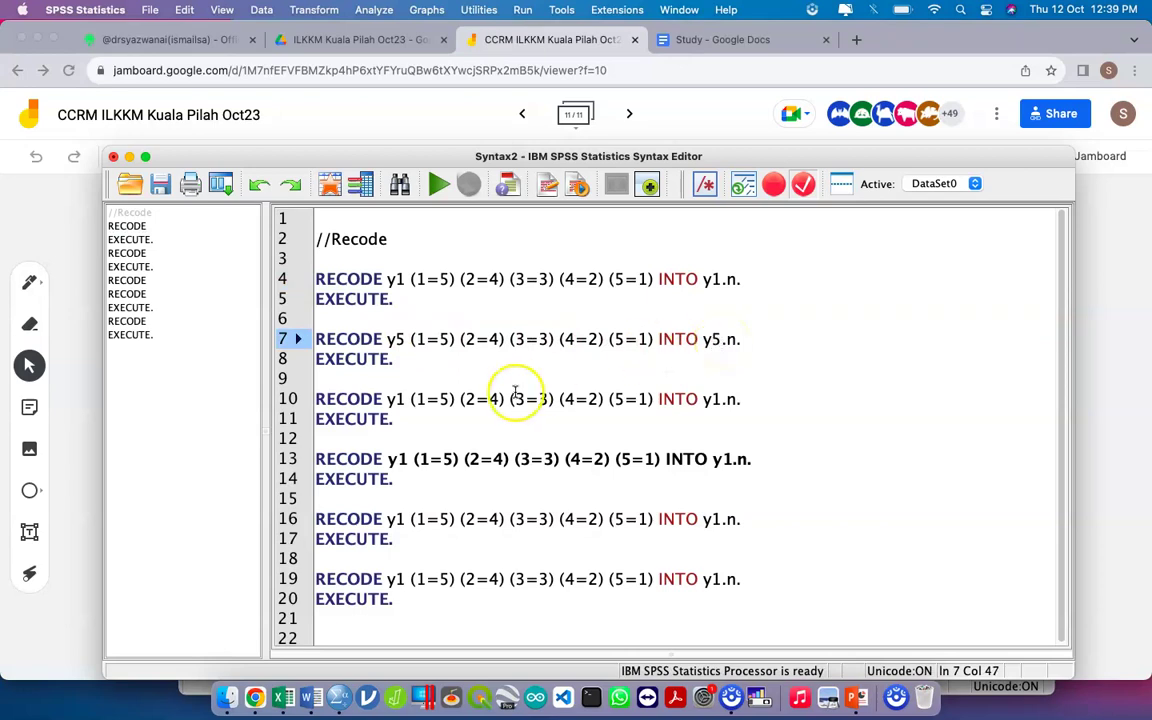
- Change the RECODE command on line 10 to recode y6 into y6.n
{"action": "left_click", "coordinate": [397, 400]}
{"action": "key", "text": "Delete"}
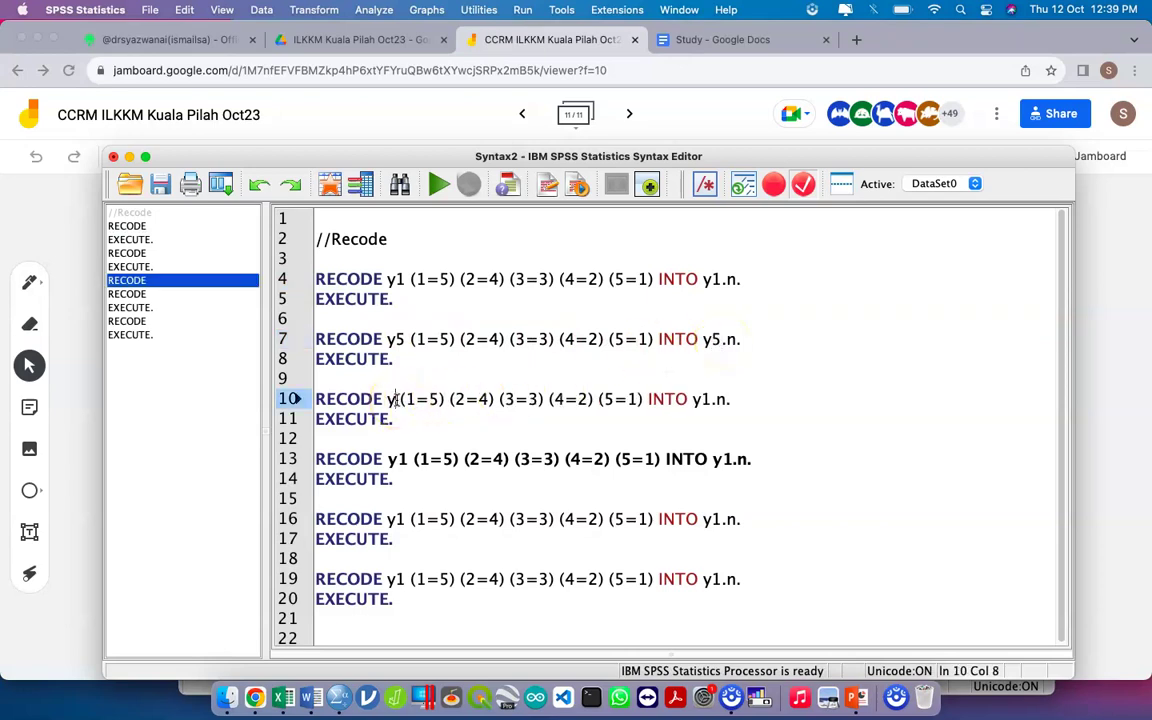
{"action": "type", "text": "6"}
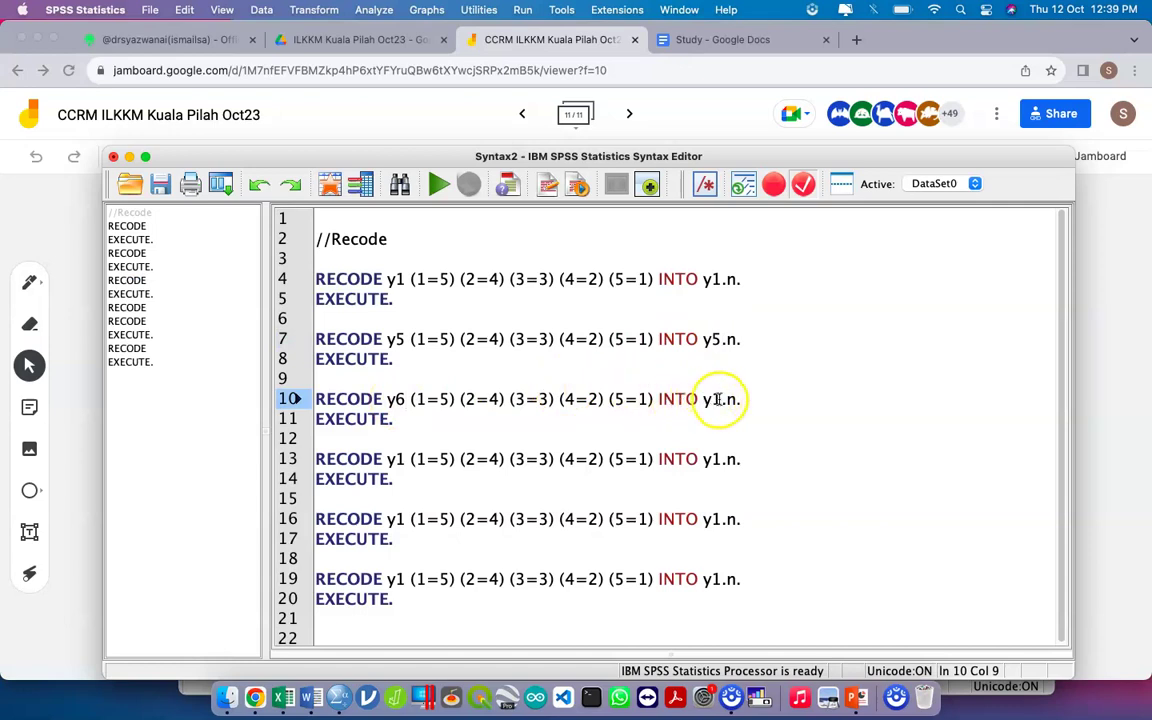
{"action": "left_click", "coordinate": [719, 400]}
{"action": "key", "text": "Delete"}
{"action": "type", "text": "6"}
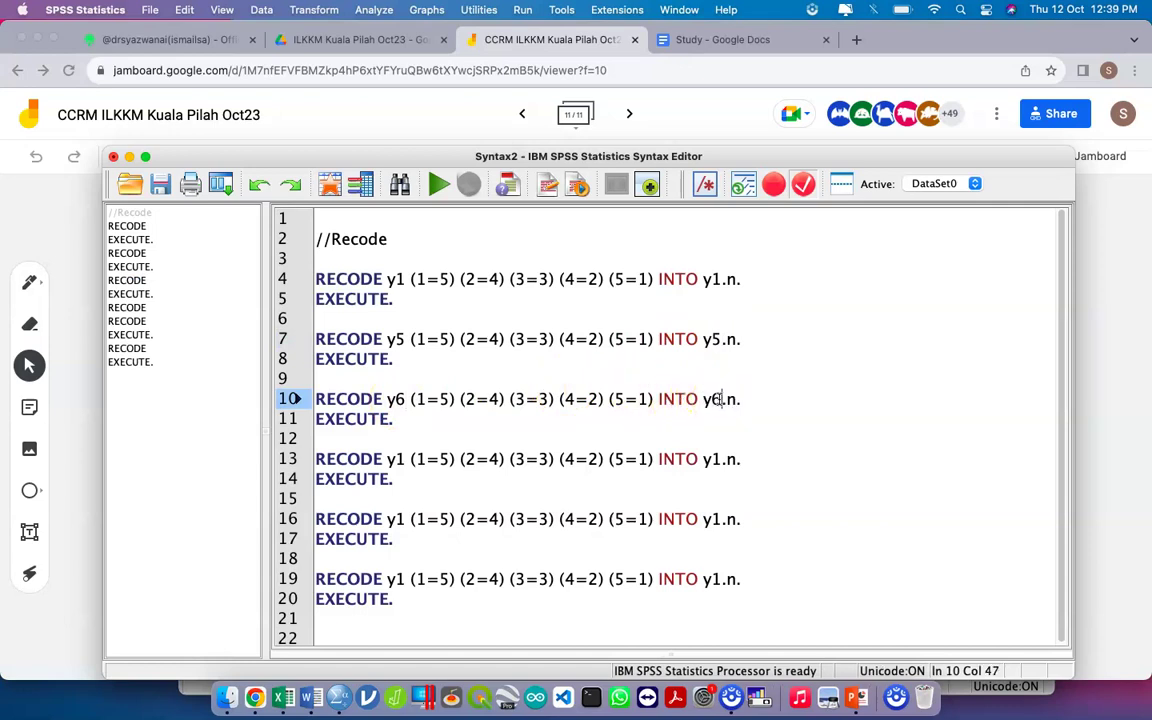
- Change the RECODE command on line 13 to recode y7 into y7.n
{"action": "left_click", "coordinate": [404, 459]}
{"action": "key", "text": "BackSpace"}
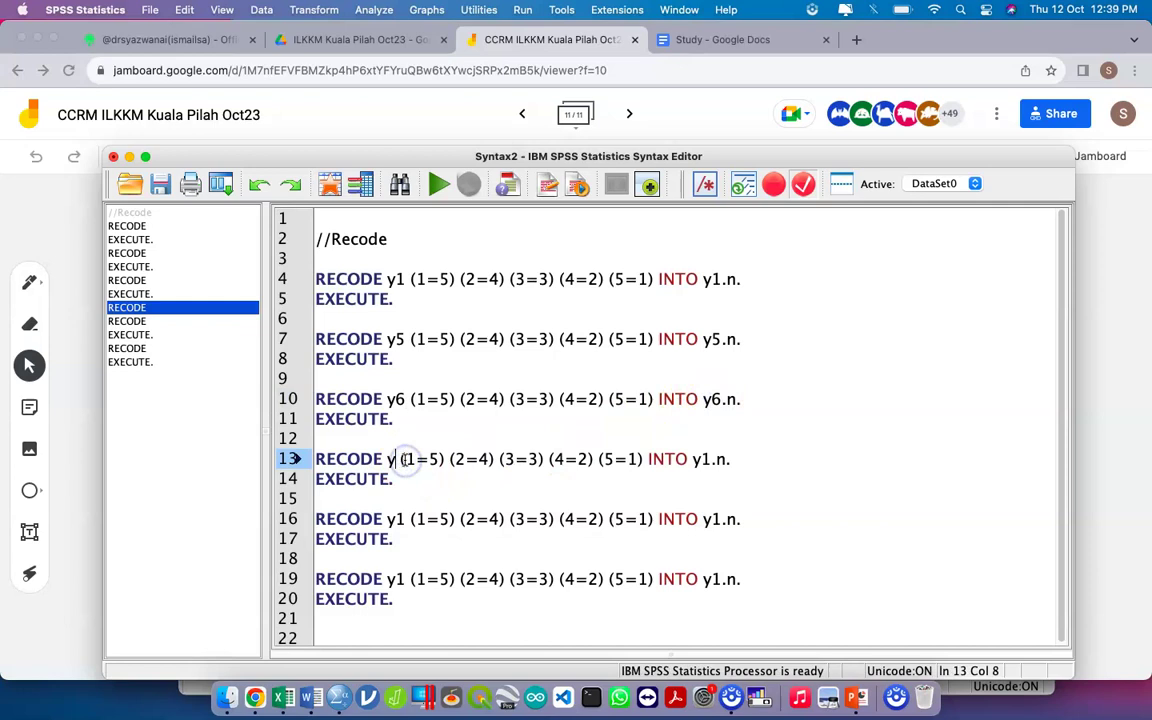
{"action": "type", "text": "7"}
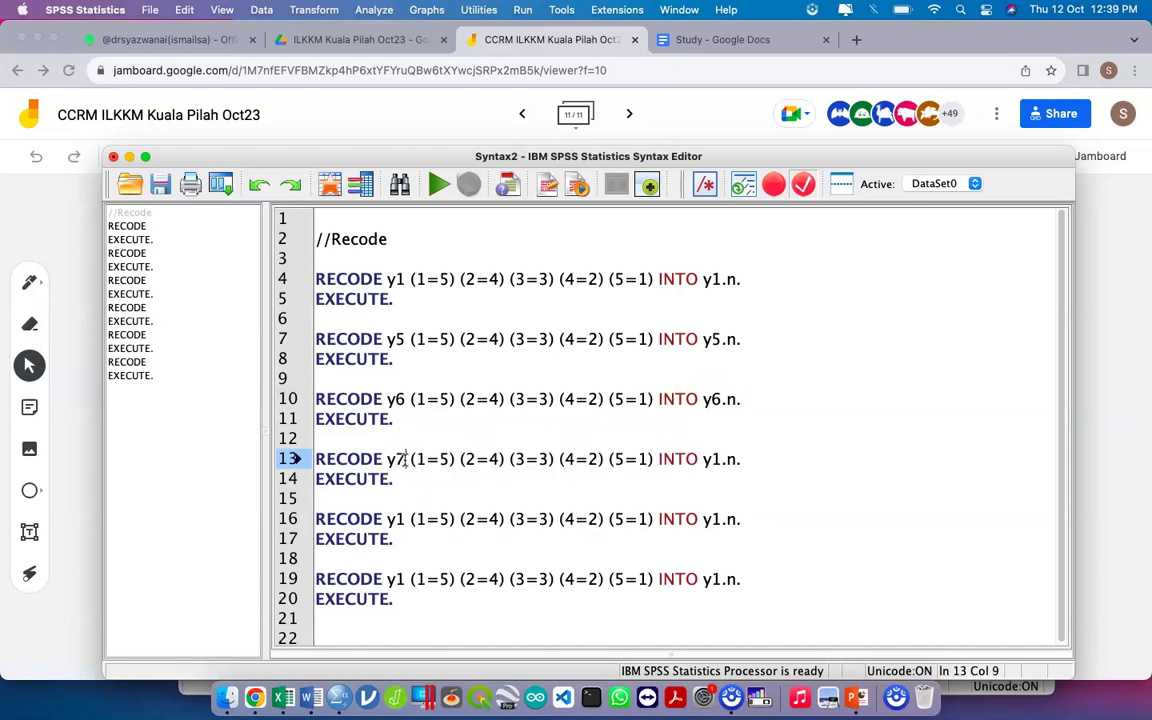
{"action": "left_click", "coordinate": [720, 461]}
{"action": "key", "text": "Delete"}
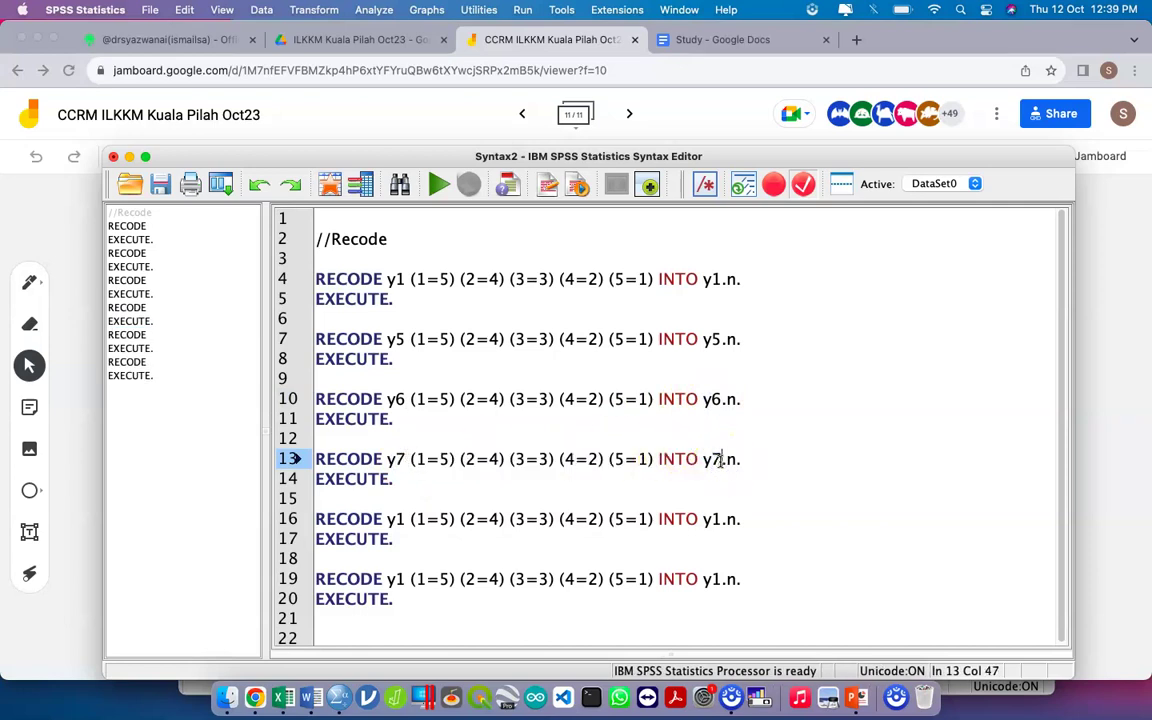
- Change the RECODE commands to recode y12 into y12.n on line 16 and y13 into y13.n on line 19
{"action": "left_click", "coordinate": [405, 519]}
{"action": "key", "text": "BackSpace"}
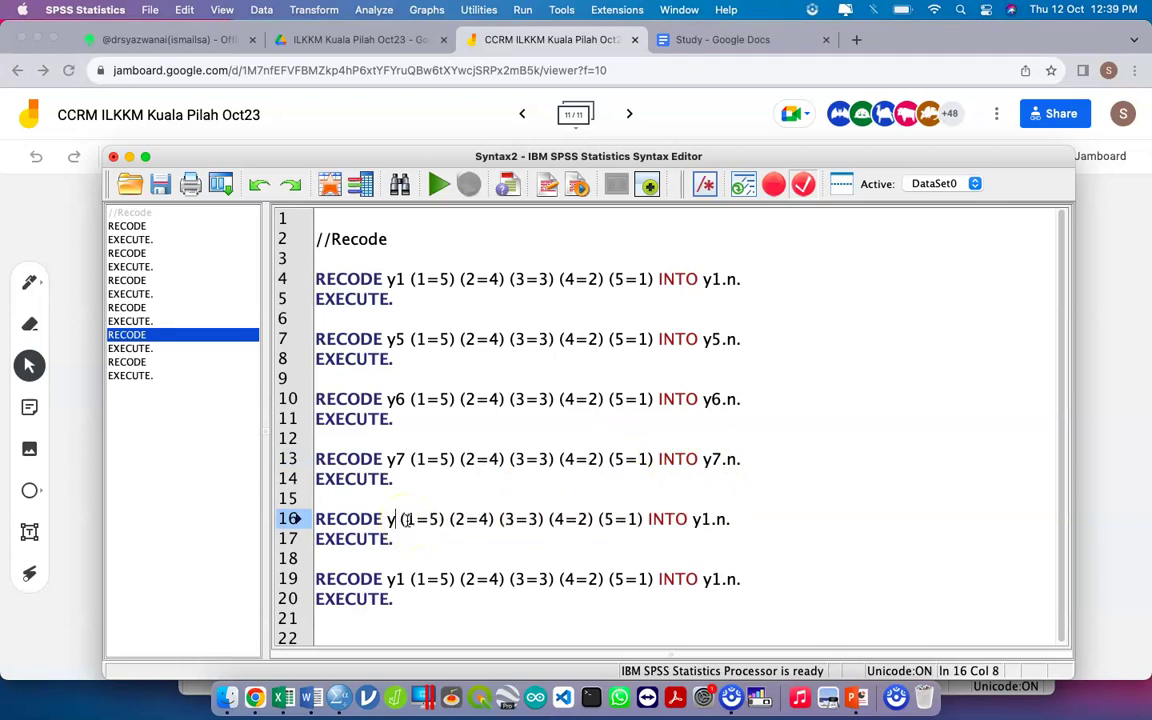
{"action": "type", "text": "10"}
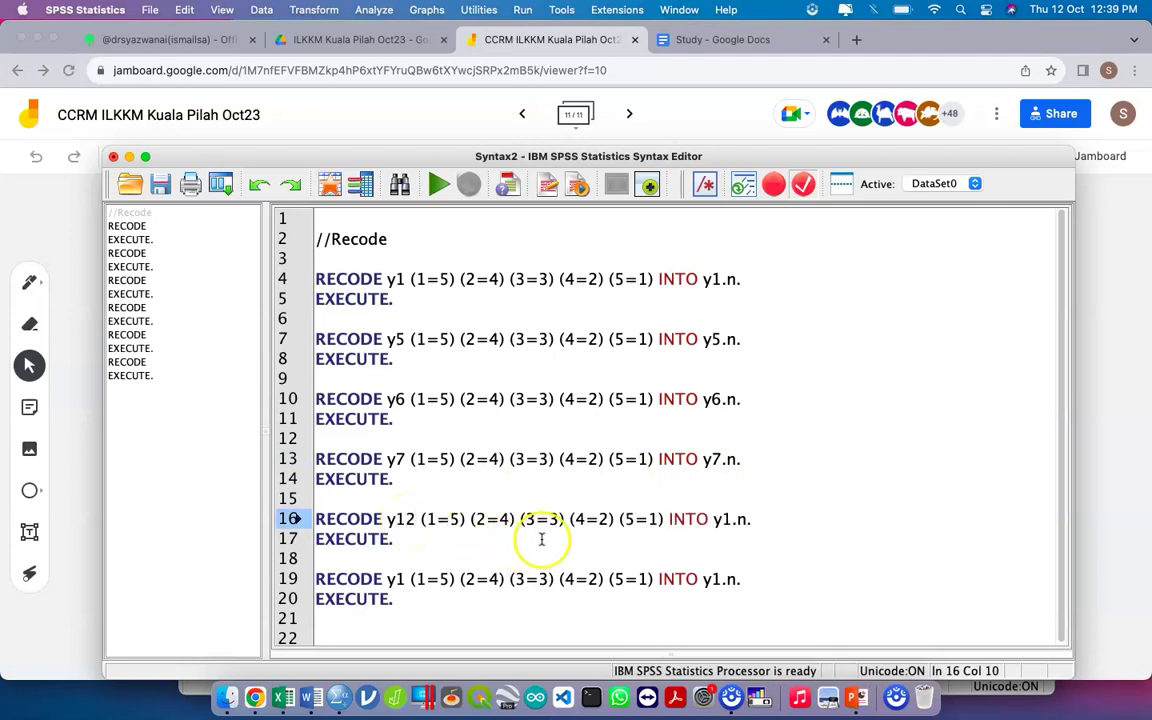
{"action": "left_click", "coordinate": [727, 521]}
{"action": "type", "text": "2"}
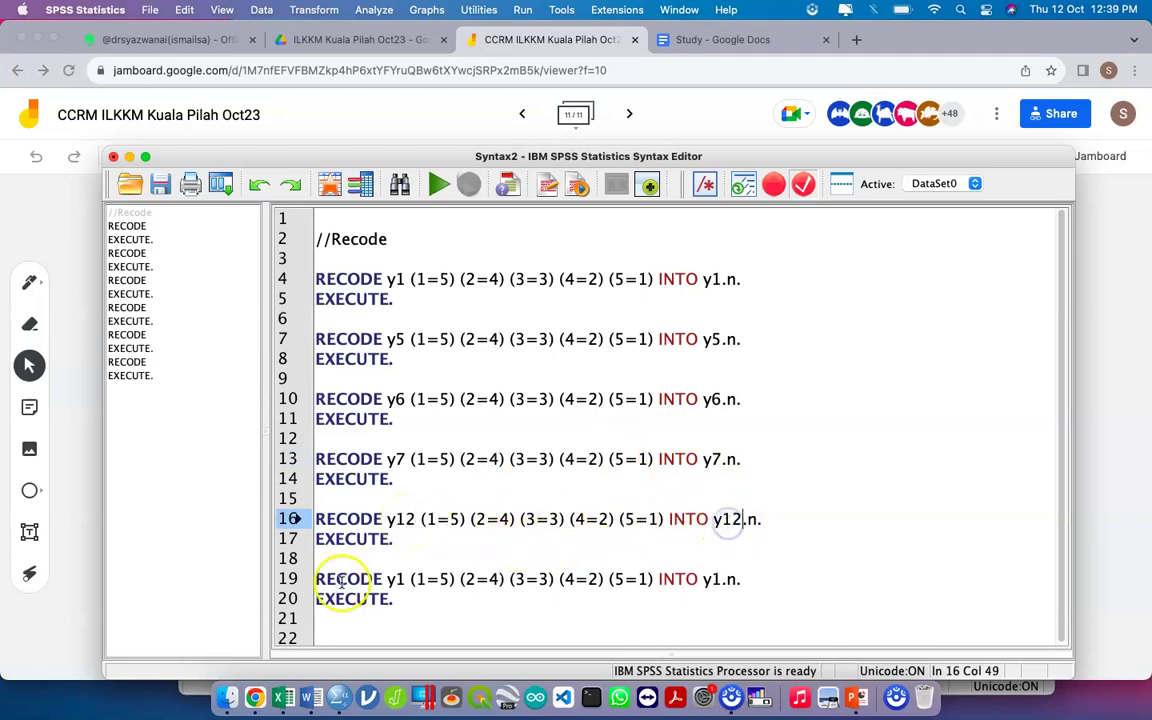
{"action": "left_click", "coordinate": [407, 579]}
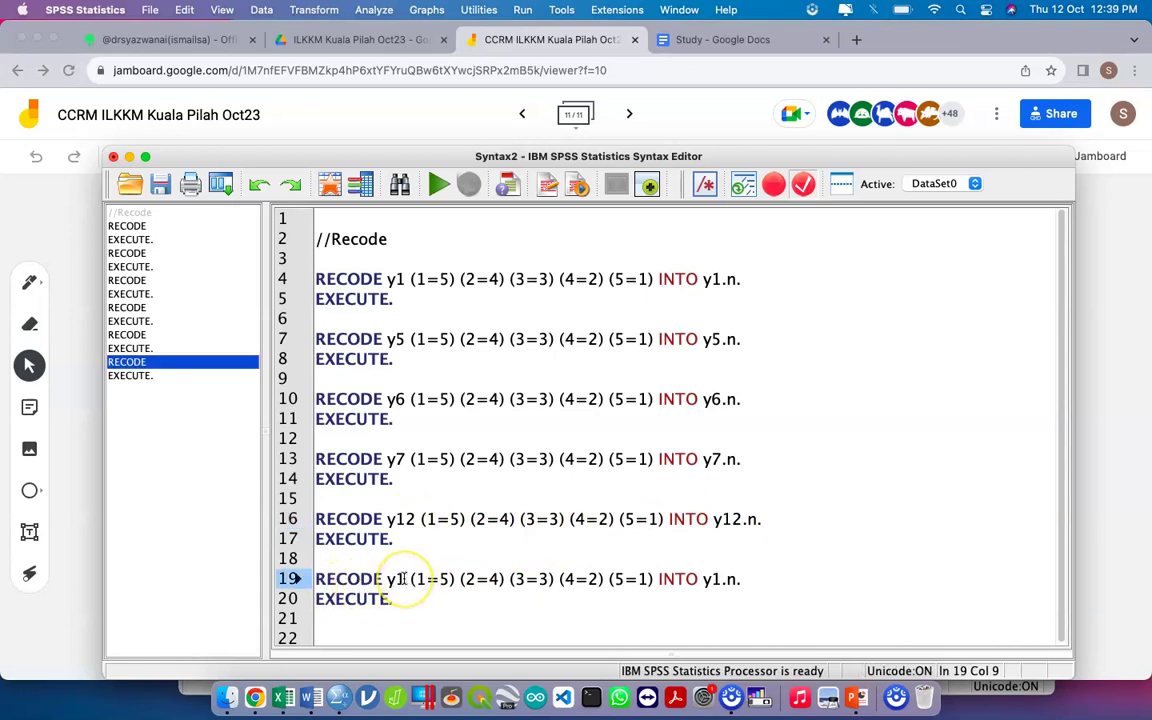
{"action": "type", "text": "3"}
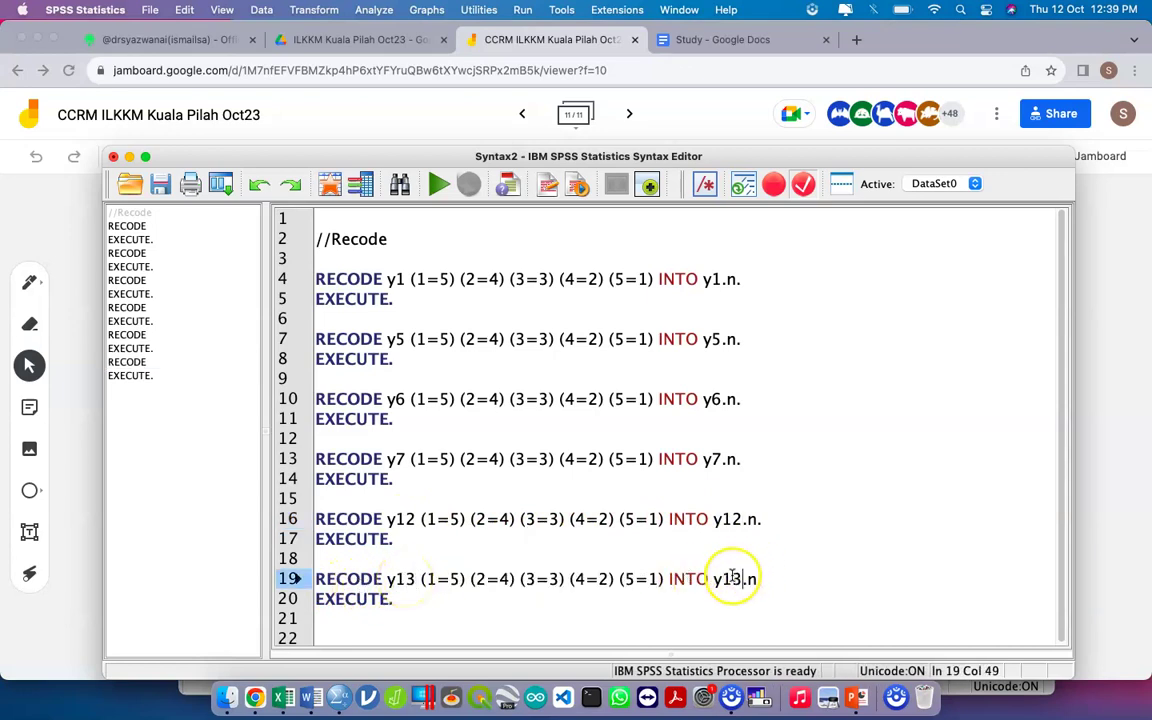
- Copy the y13 RECODE and EXECUTE block and paste five copies from line 22 on, separated by blank lines
{"action": "left_click_drag", "start_coordinate": [395, 599], "coordinate": [312, 584]}
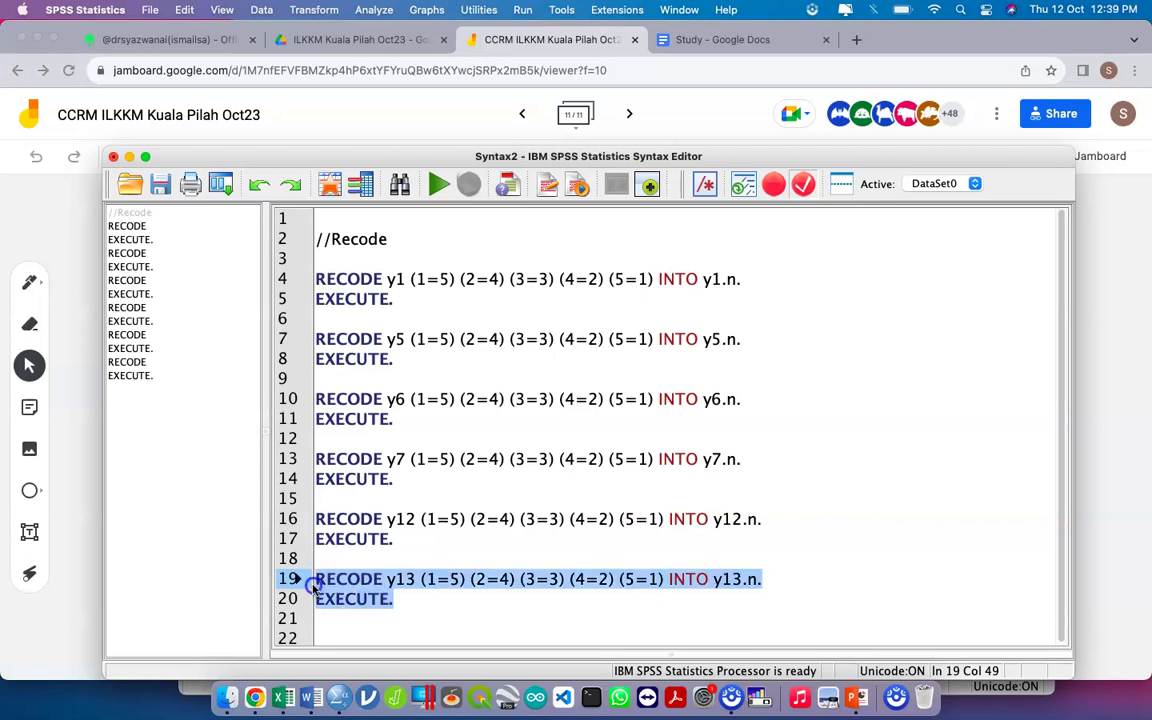
{"action": "key", "text": "Down"}
{"action": "key", "text": "Down"}
{"action": "key", "text": "Down"}
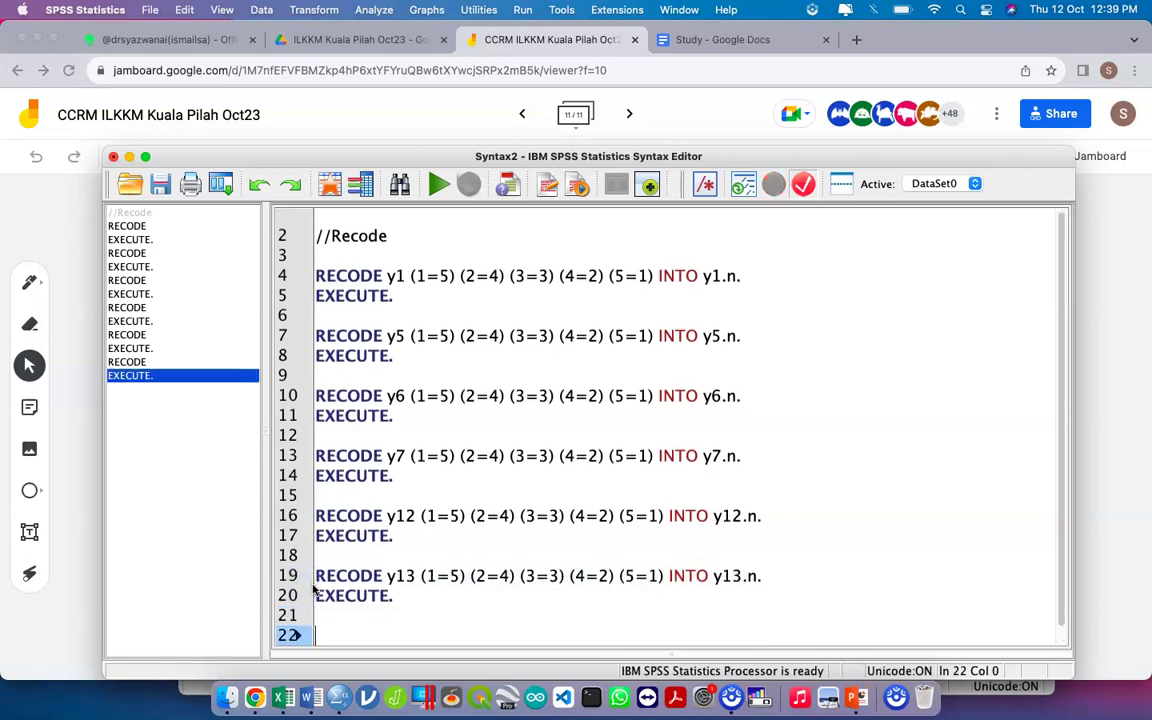
{"action": "key", "text": "super+v"}
{"action": "key", "text": "Return"}
{"action": "key", "text": "Return"}
{"action": "key", "text": "super+v"}
{"action": "key", "text": "Return"}
{"action": "key", "text": "Return"}
{"action": "key", "text": "super+v"}
{"action": "key", "text": "Return"}
{"action": "key", "text": "Return"}
{"action": "key", "text": "super+v"}
{"action": "key", "text": "Return"}
{"action": "key", "text": "Return"}
{"action": "key", "text": "super+v"}
{"action": "key", "text": "Return"}
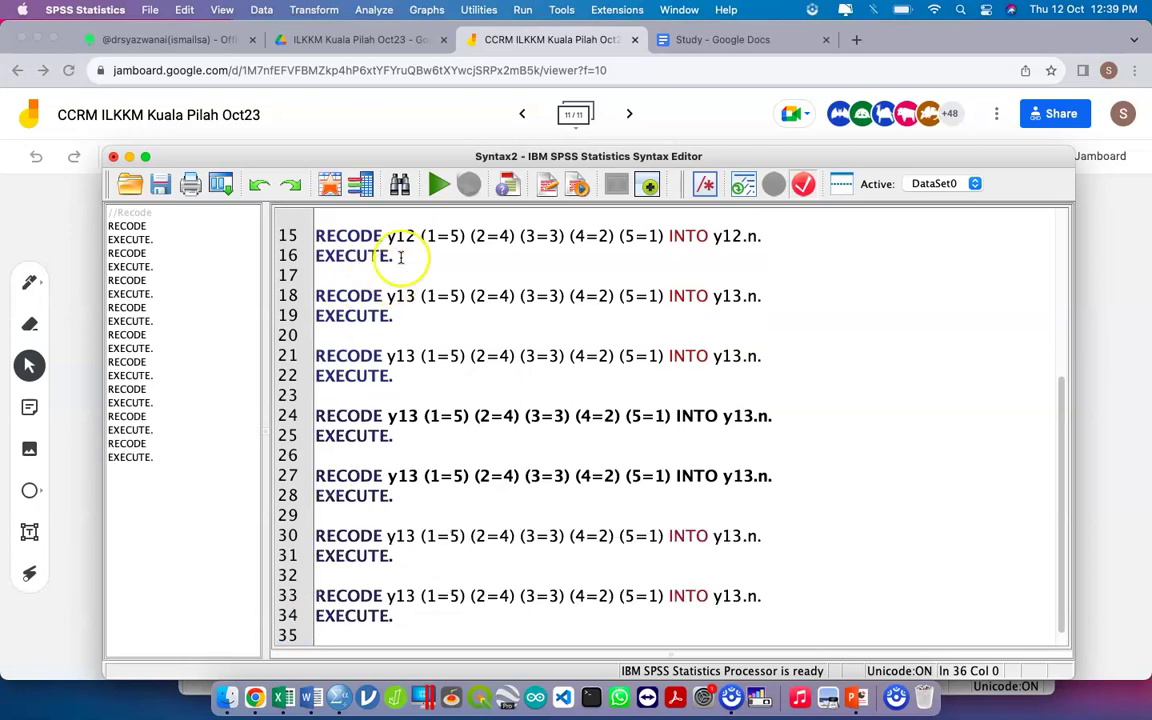
- Change the first pasted y13 copy, on line 22, to recode y14 into y14.n
{"action": "left_click", "coordinate": [413, 352]}
{"action": "key", "text": "BackSpace"}
{"action": "type", "text": "4"}
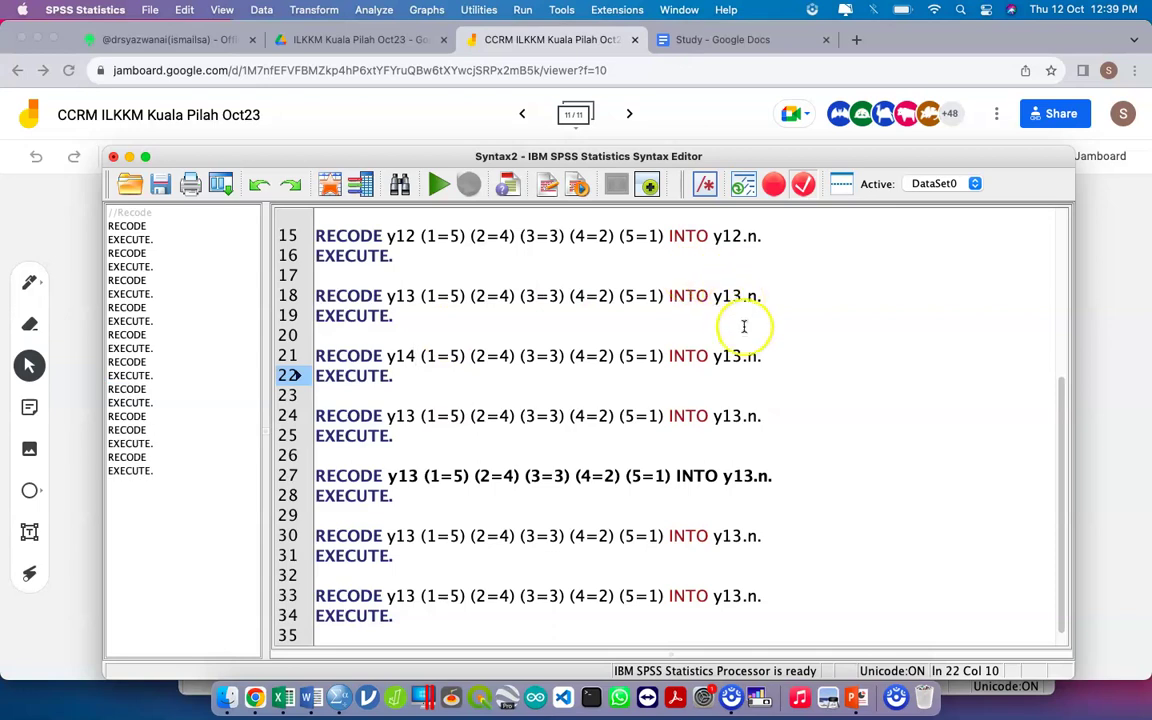
{"action": "left_click", "coordinate": [737, 355]}
{"action": "key", "text": "BackSpace"}
{"action": "type", "text": "4"}
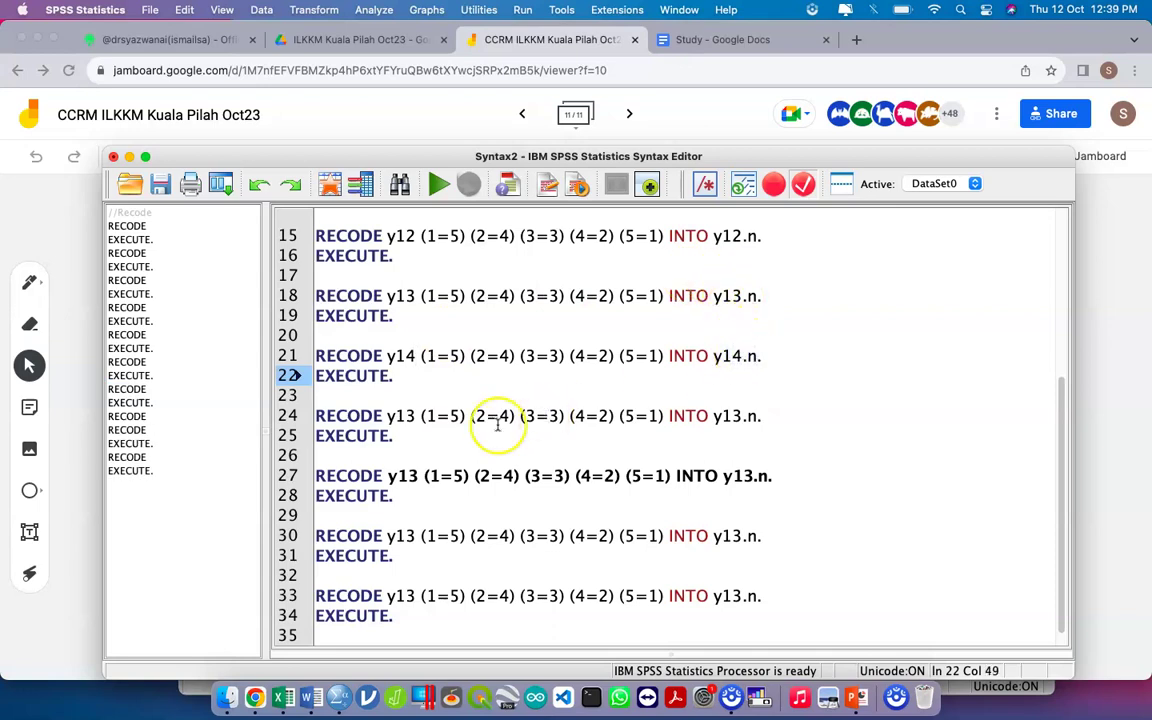
- Change the RECODE command below the y14 block to recode y15 into y15.n
{"action": "left_click", "coordinate": [409, 416]}
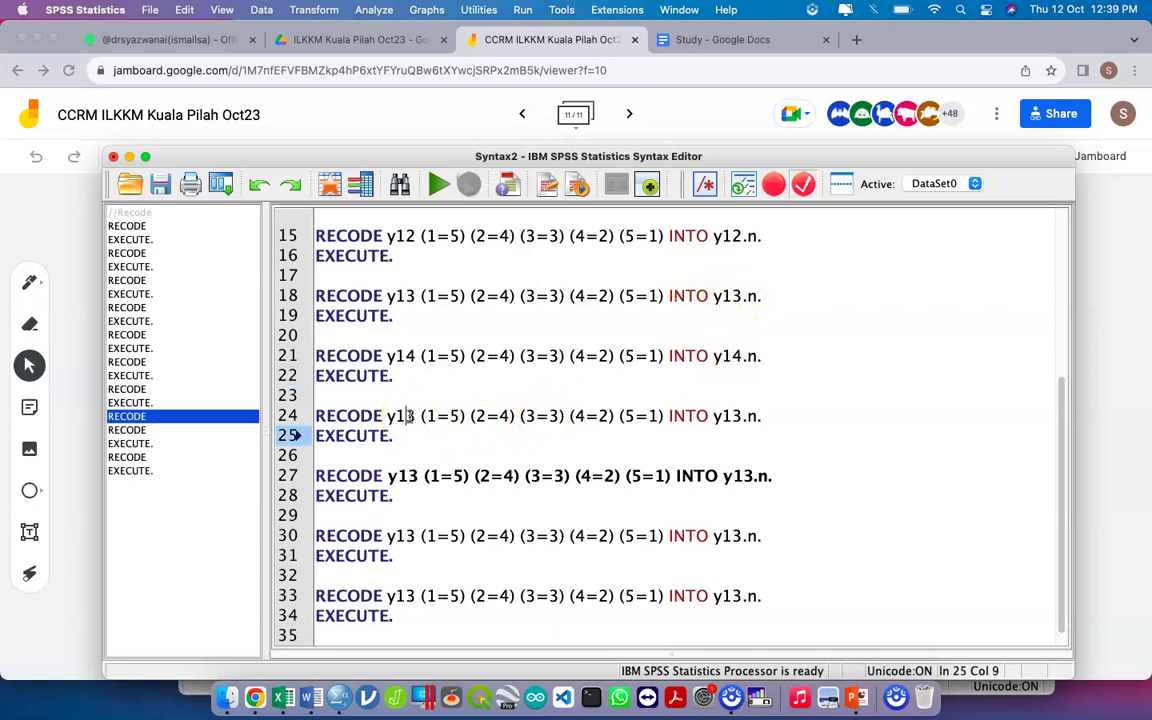
{"action": "key", "text": "Right"}
{"action": "key", "text": "Right"}
{"action": "key", "text": "BackSpace"}
{"action": "key", "text": "BackSpace"}
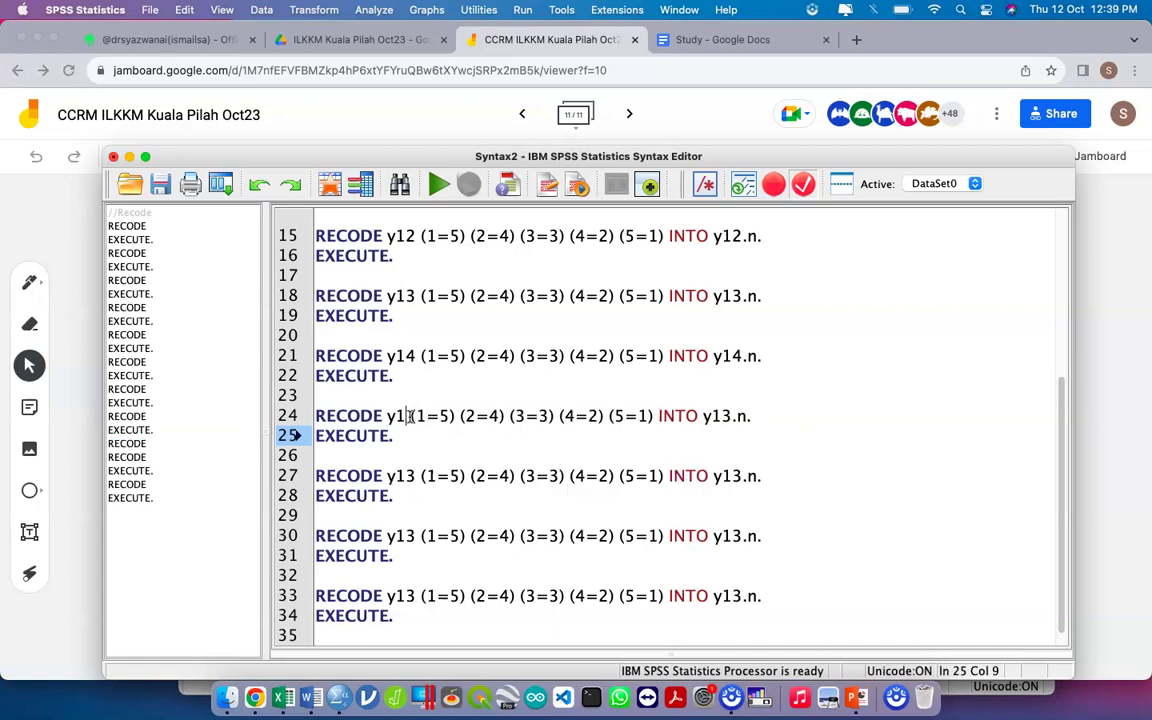
{"action": "type", "text": "5"}
{"action": "left_click", "coordinate": [737, 416]}
{"action": "key", "text": "BackSpace"}
{"action": "type", "text": "5"}
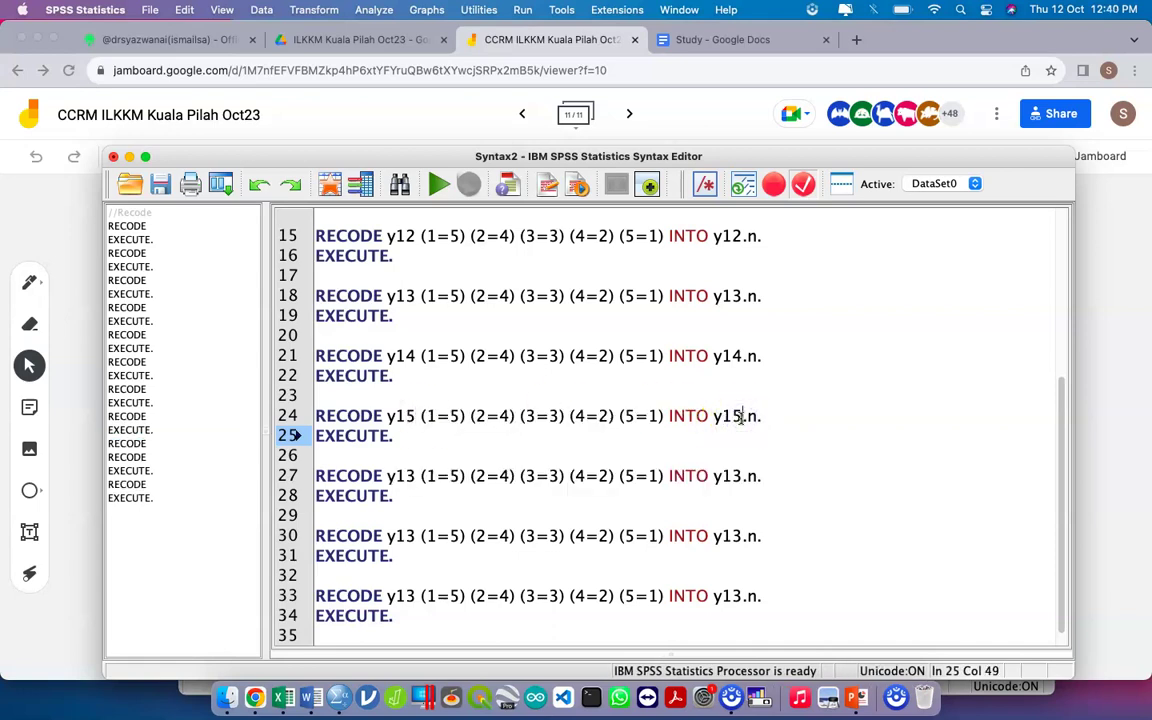
- Change the RECODE command below the y15 block to recode y17 into y17.n
{"action": "left_click", "coordinate": [412, 478]}
{"action": "key", "text": "BackSpace"}
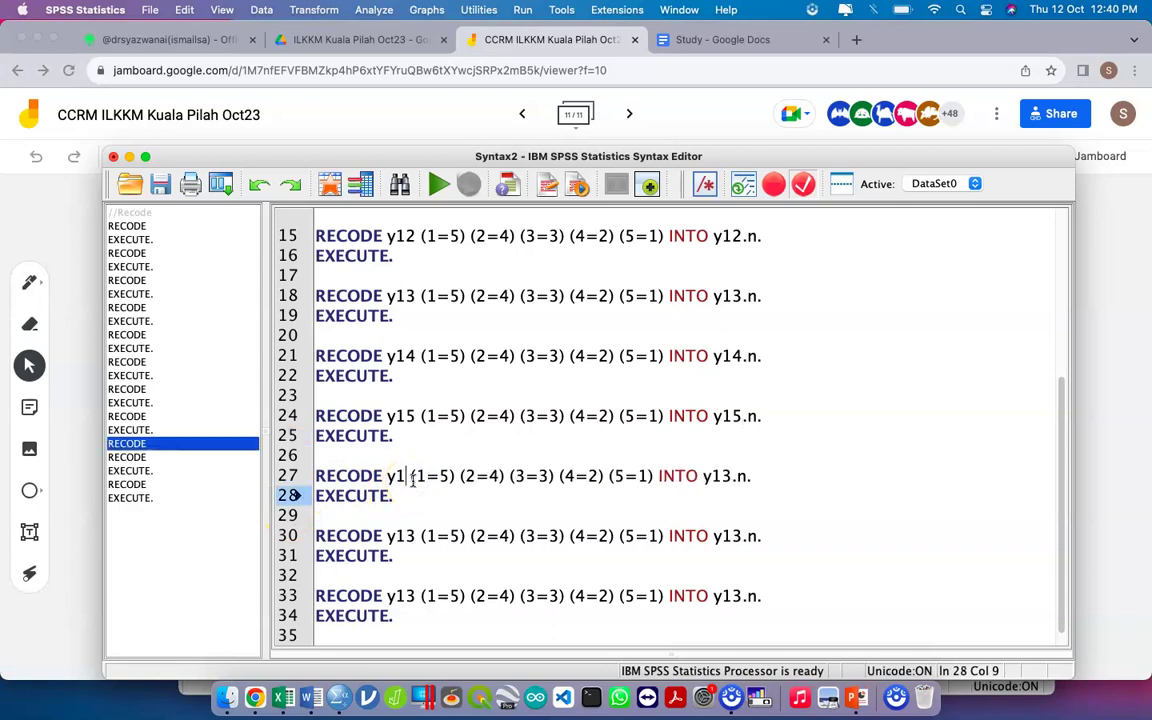
{"action": "type", "text": "7"}
{"action": "left_click", "coordinate": [743, 477]}
{"action": "key", "text": "BackSpace"}
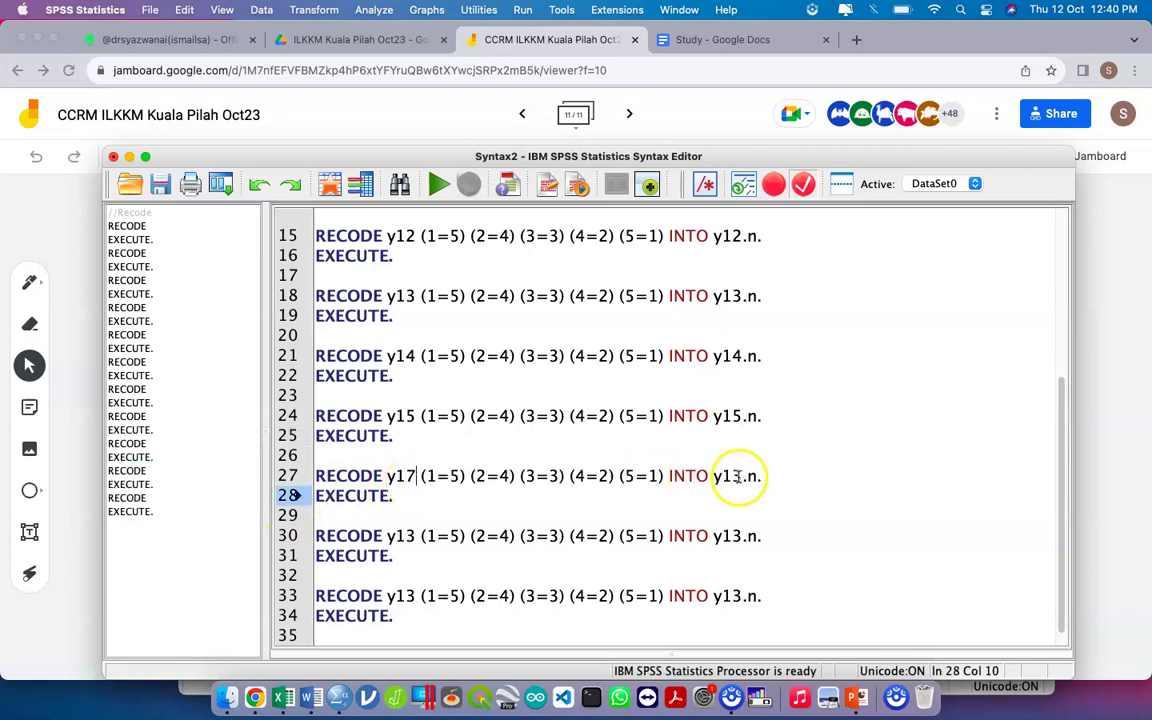
{"action": "type", "text": "7"}
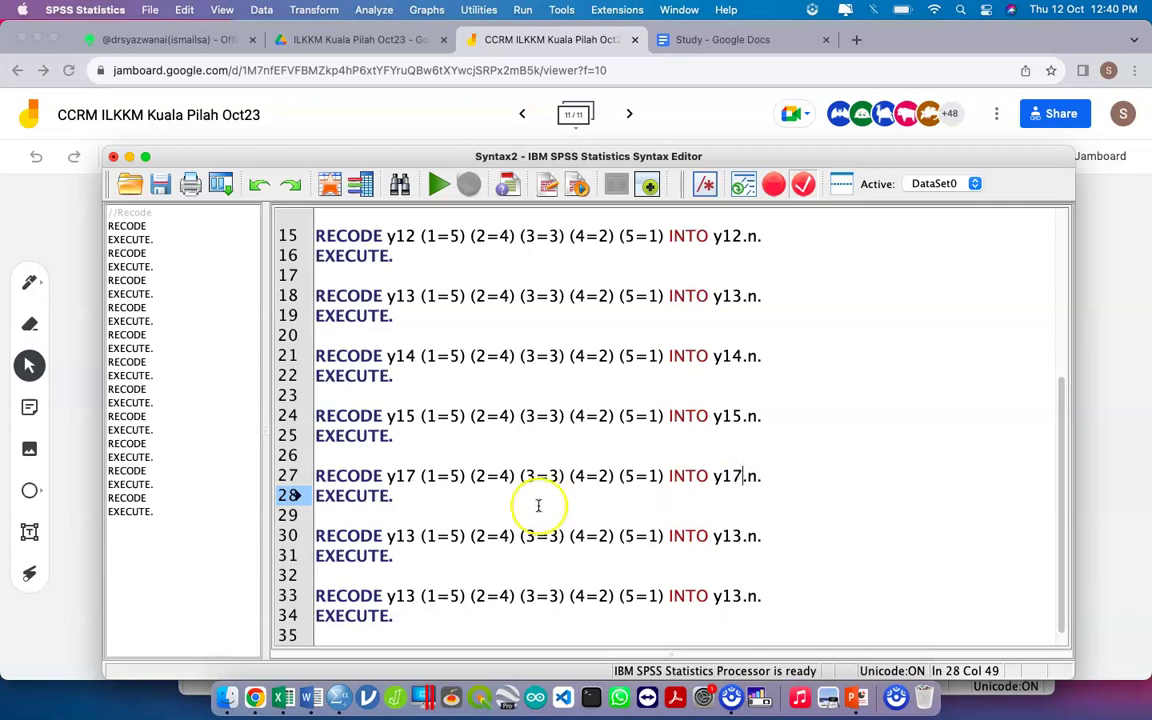
- Change the RECODE command below the y17 block to recode y20 into y20.n and delete the surplus y13 block at the end
{"action": "left_click", "coordinate": [420, 537]}
{"action": "key", "text": "BackSpace"}
{"action": "key", "text": "BackSpace"}
{"action": "type", "text": "20"}
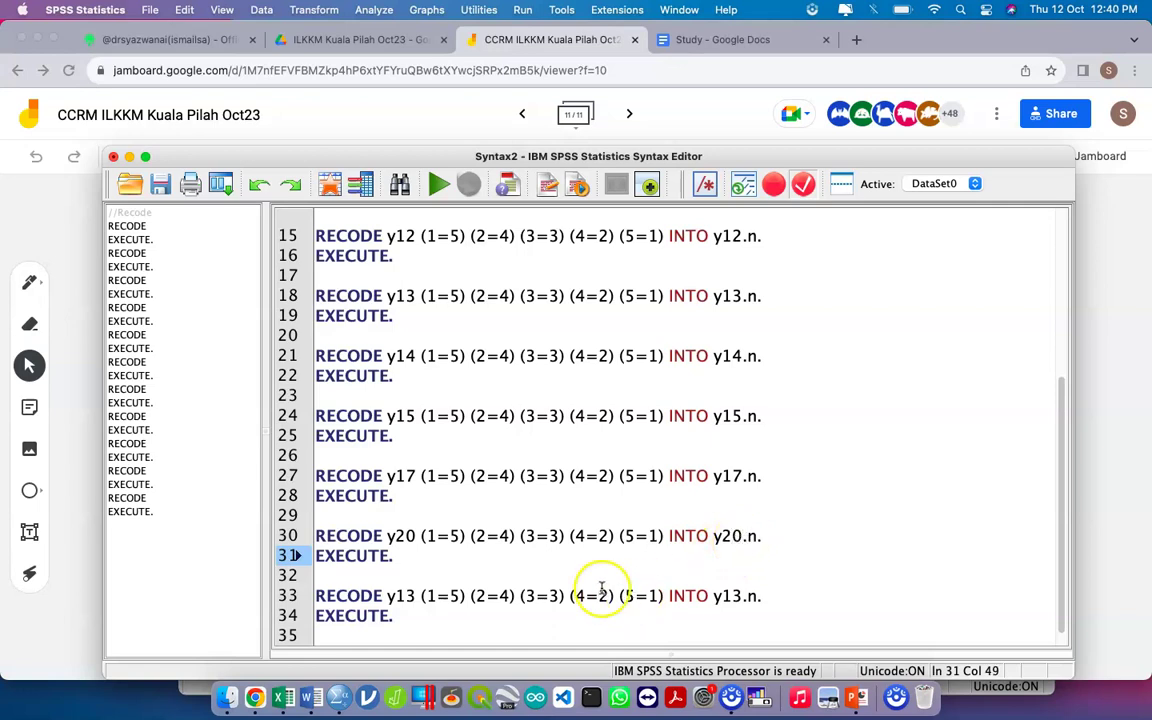
{"action": "left_click_drag", "start_coordinate": [589, 575], "coordinate": [561, 635]}
{"action": "key", "text": "BackSpace"}
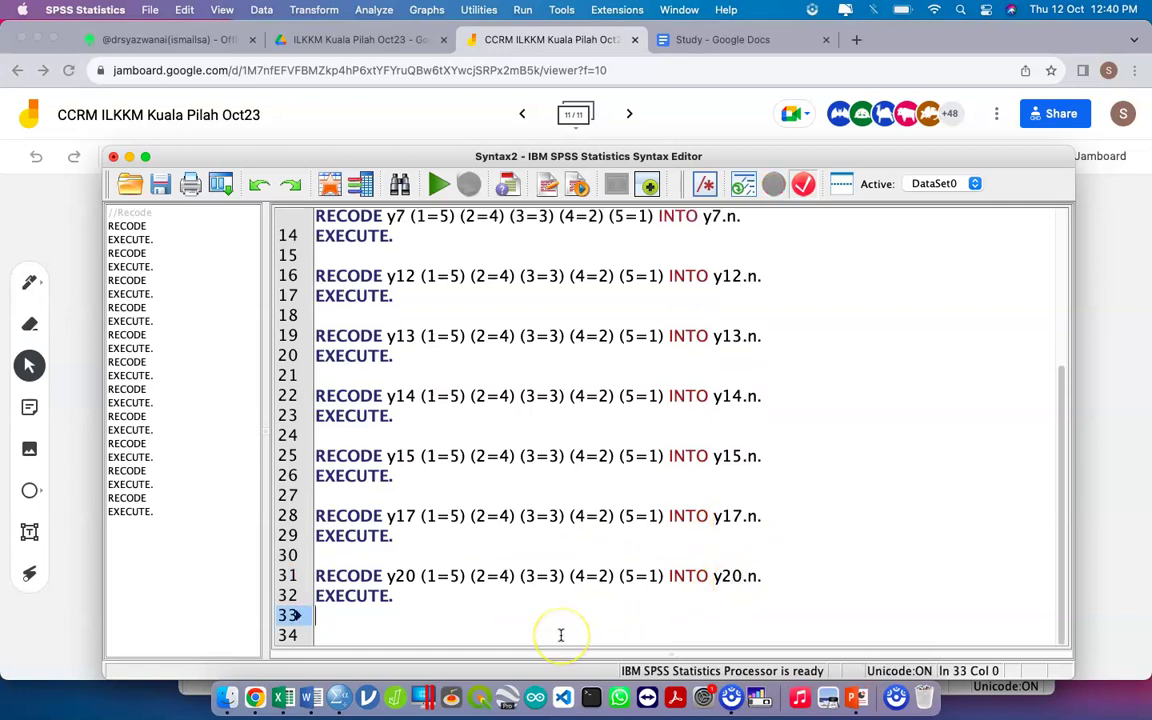
- Add a ==== separator line at the end of the syntax, with a blank line between it and the y20 block
{"action": "type", "text": "===="}
{"action": "key", "text": "Up"}
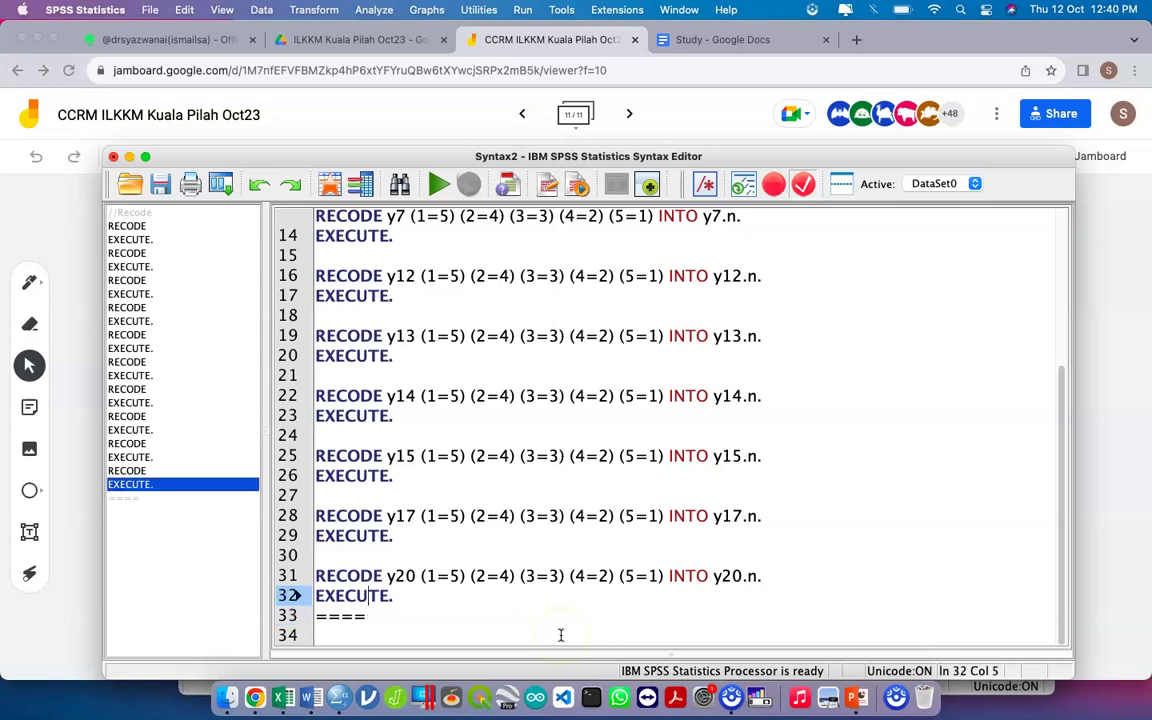
{"action": "key", "text": "End"}
{"action": "key", "text": "Return"}
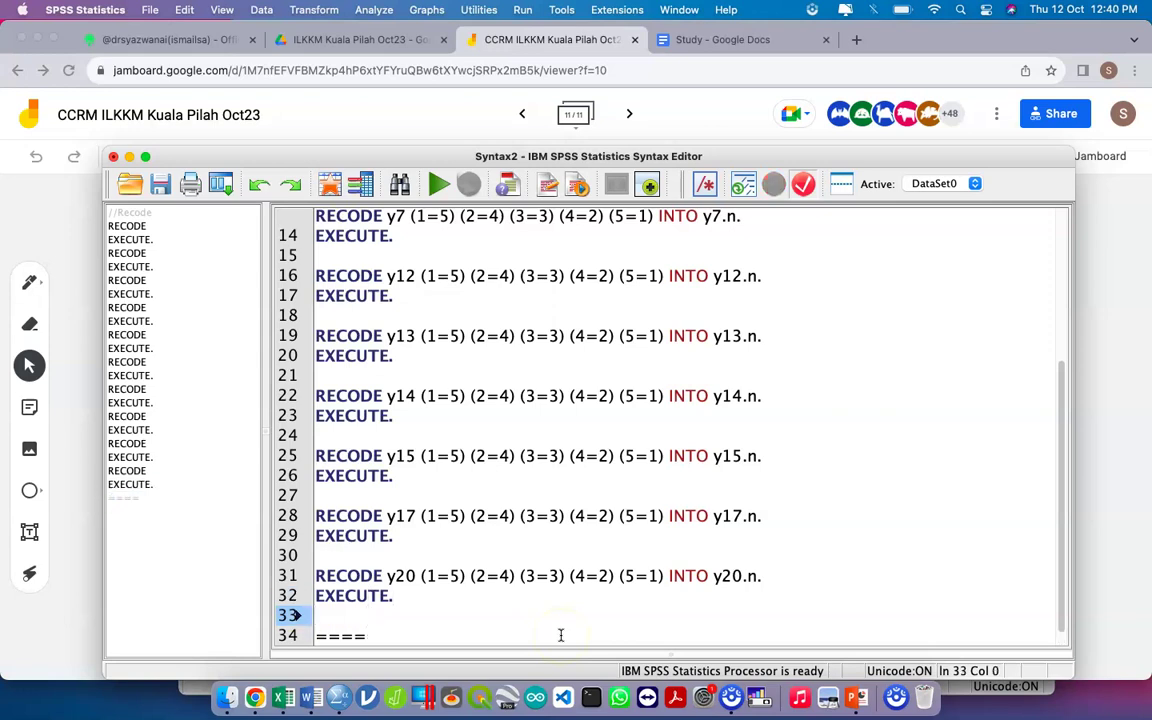
{"action": "left_click", "coordinate": [561, 636]}
{"action": "key", "text": "Return"}
- Select the entire syntax, switch to Google Drive in Chrome and create a shared Google Docs document in the ILKKM Kuala Pilah Oct23 folder
{"action": "key", "text": "super+a"}
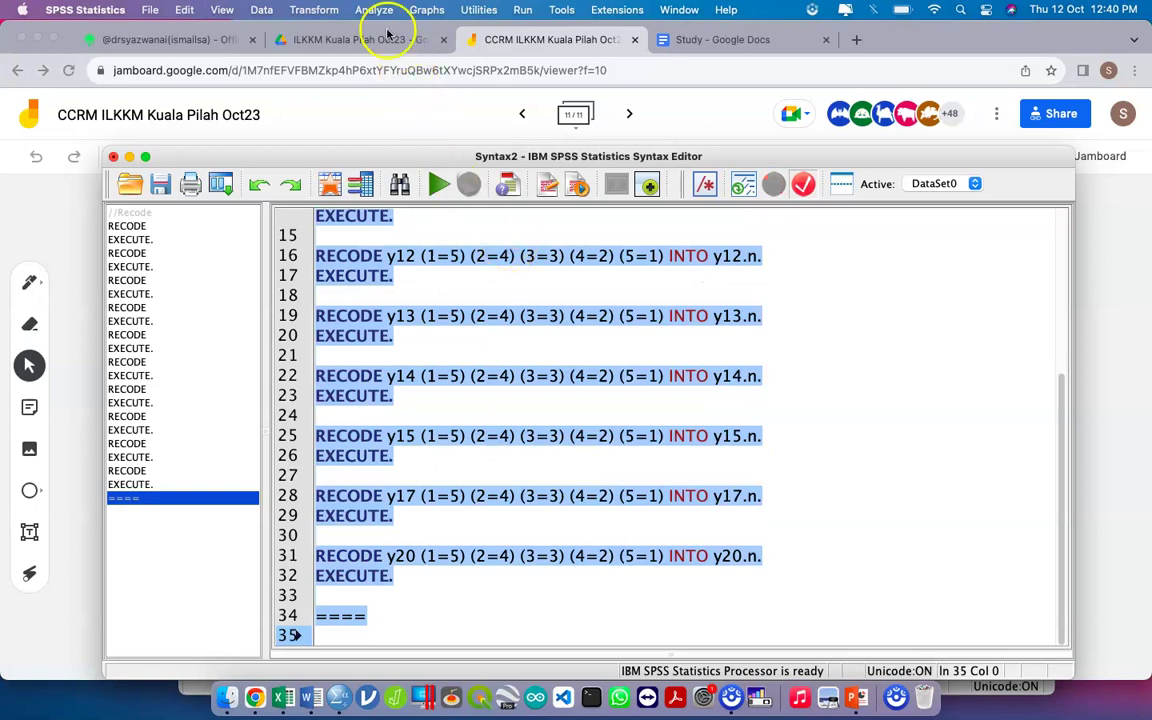
{"action": "left_click", "coordinate": [352, 39]}
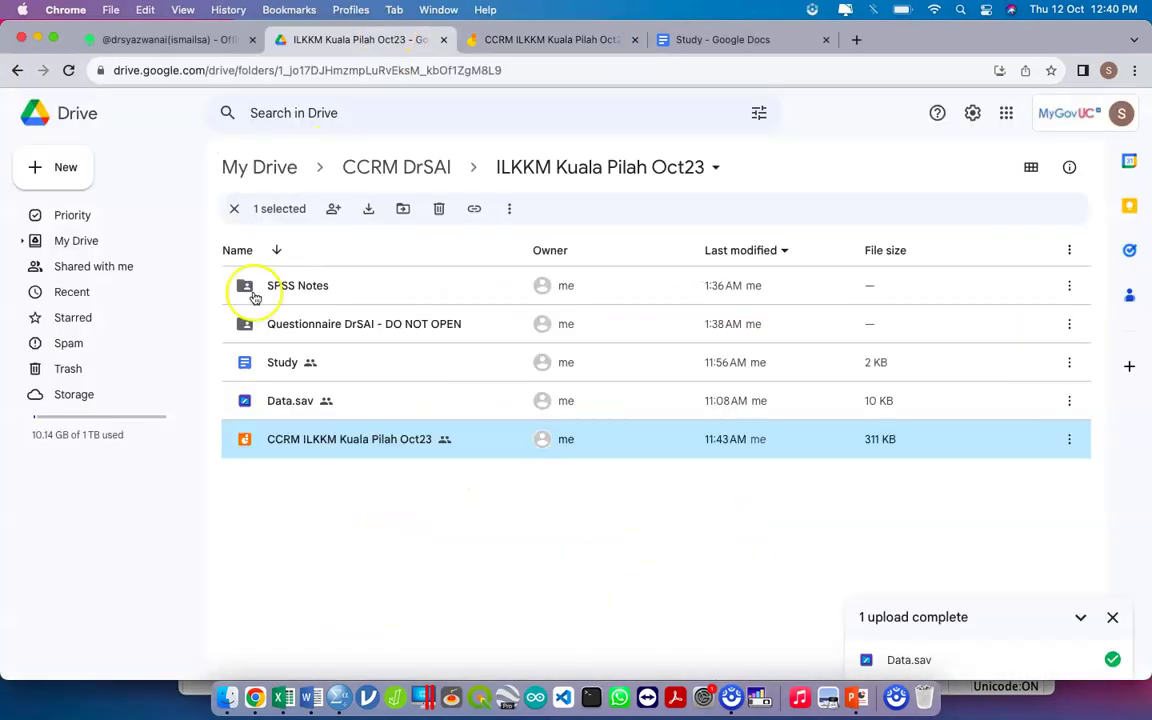
{"action": "left_click", "coordinate": [78, 176]}
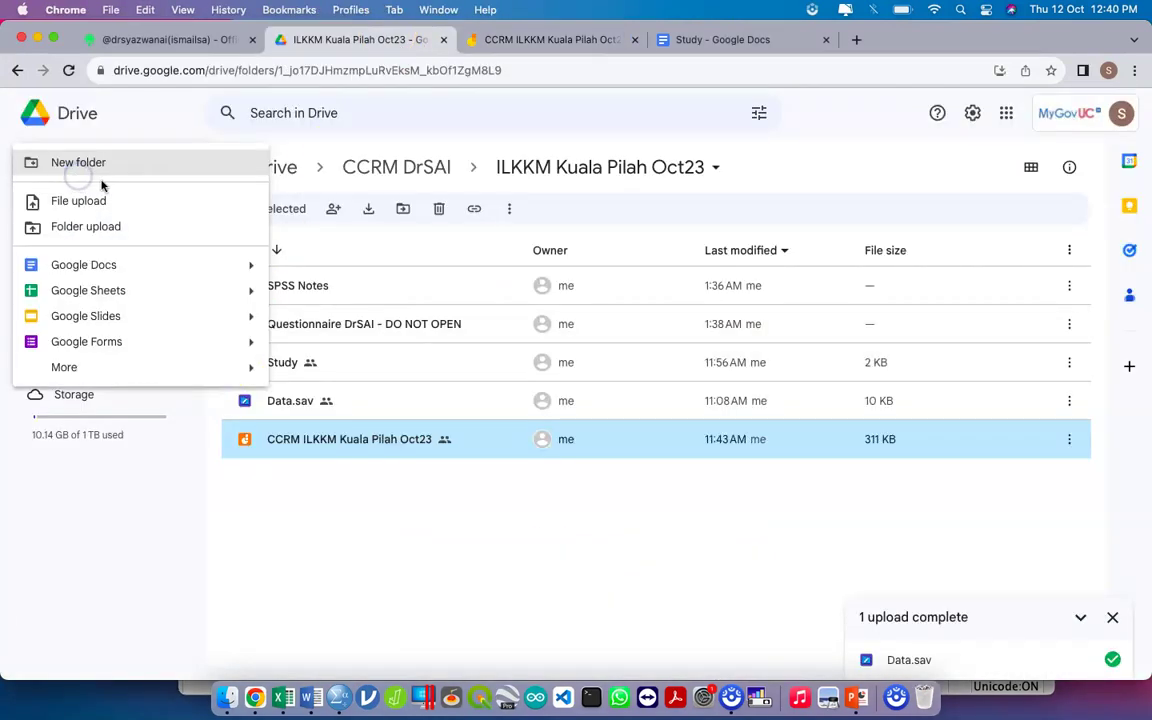
{"action": "left_click", "coordinate": [124, 279]}
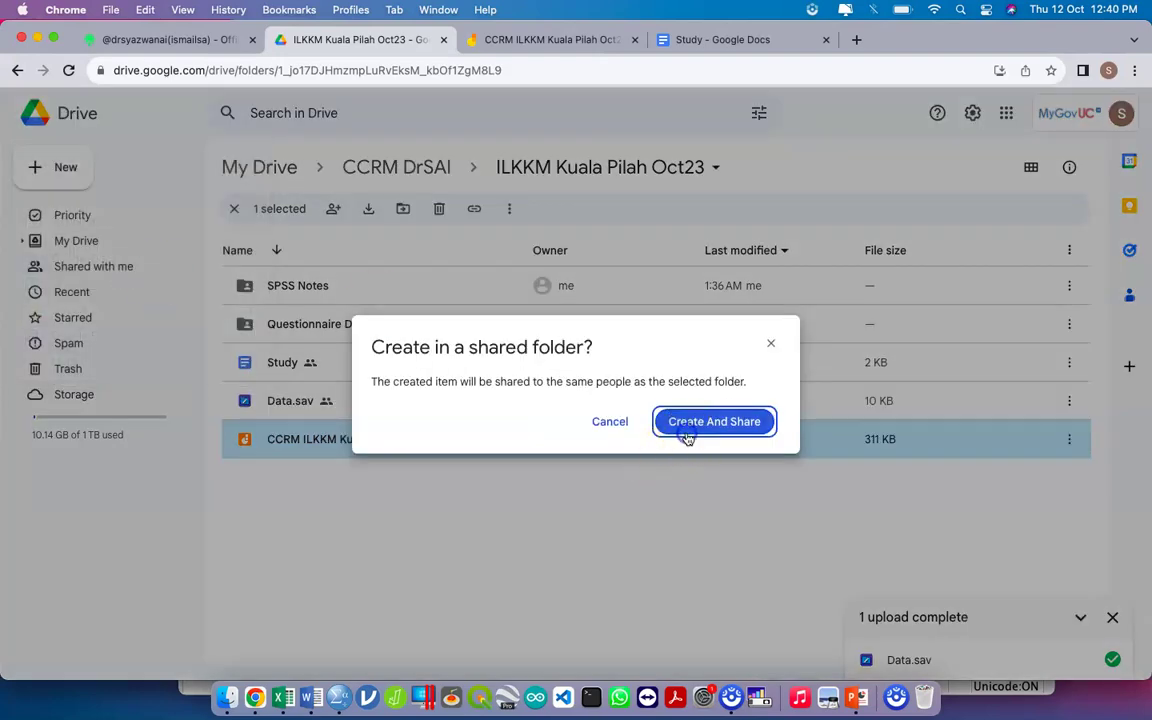
{"action": "left_click", "coordinate": [687, 437]}
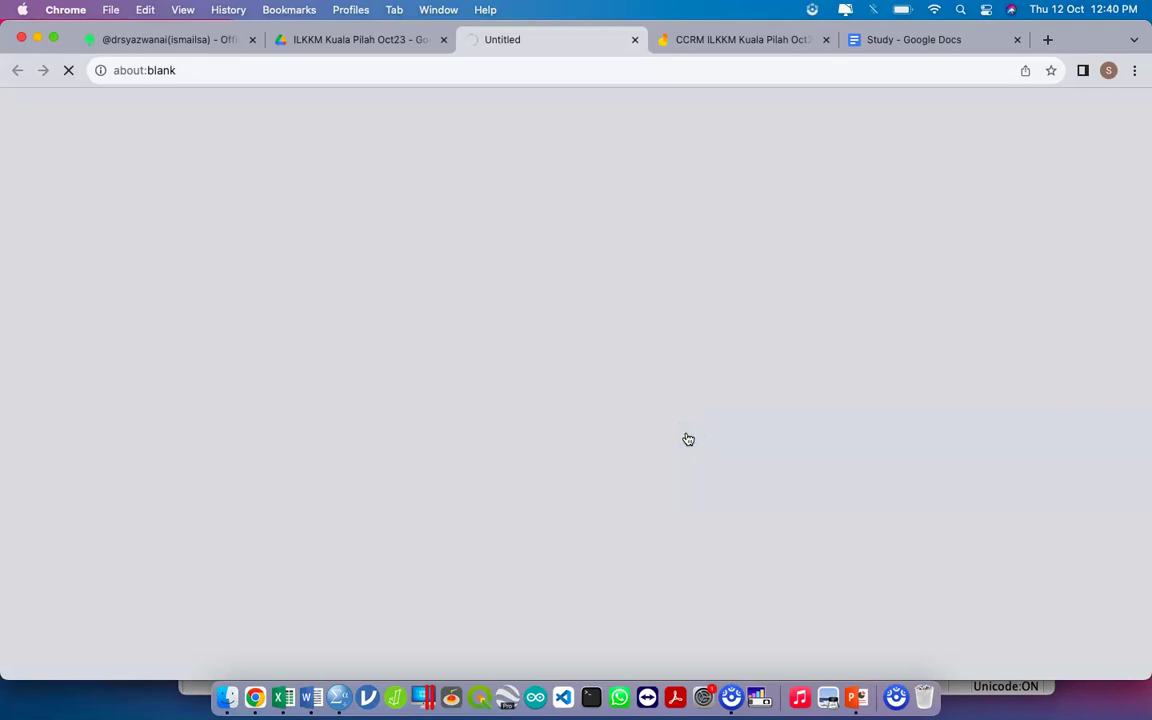
- Switch to the SPSS Data Editor and cancel the open Recode into Different Variables dialog
{"action": "key", "text": "ctrl+Up"}
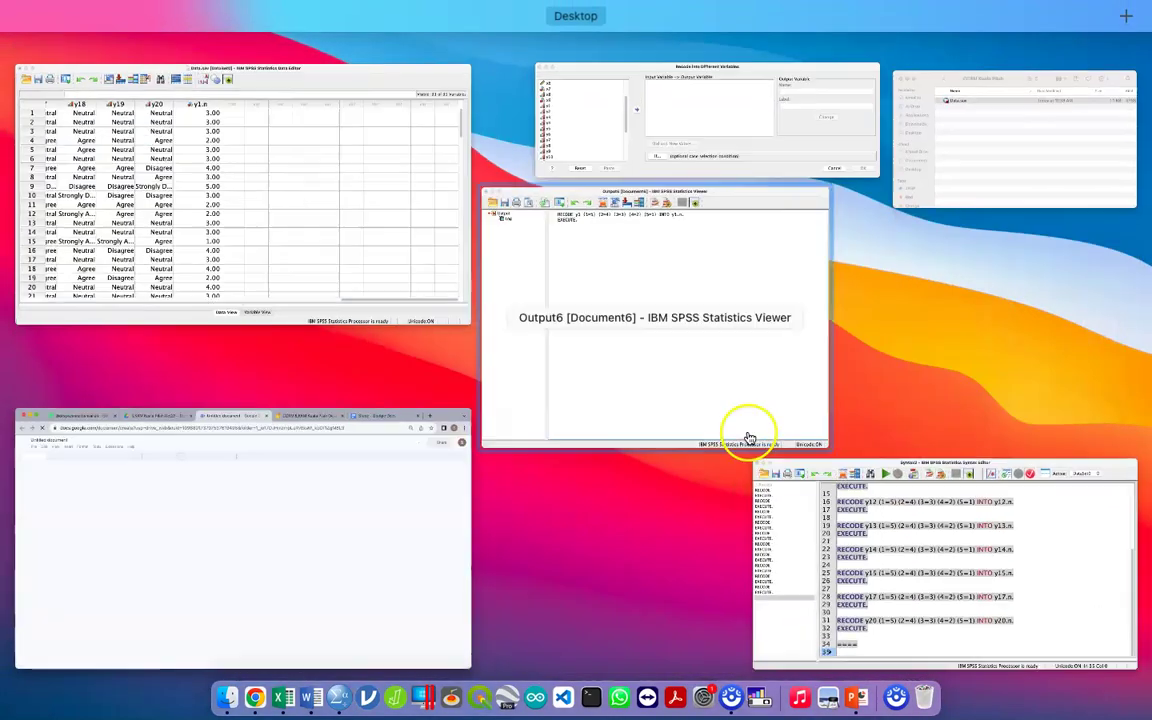
{"action": "left_click", "coordinate": [440, 222]}
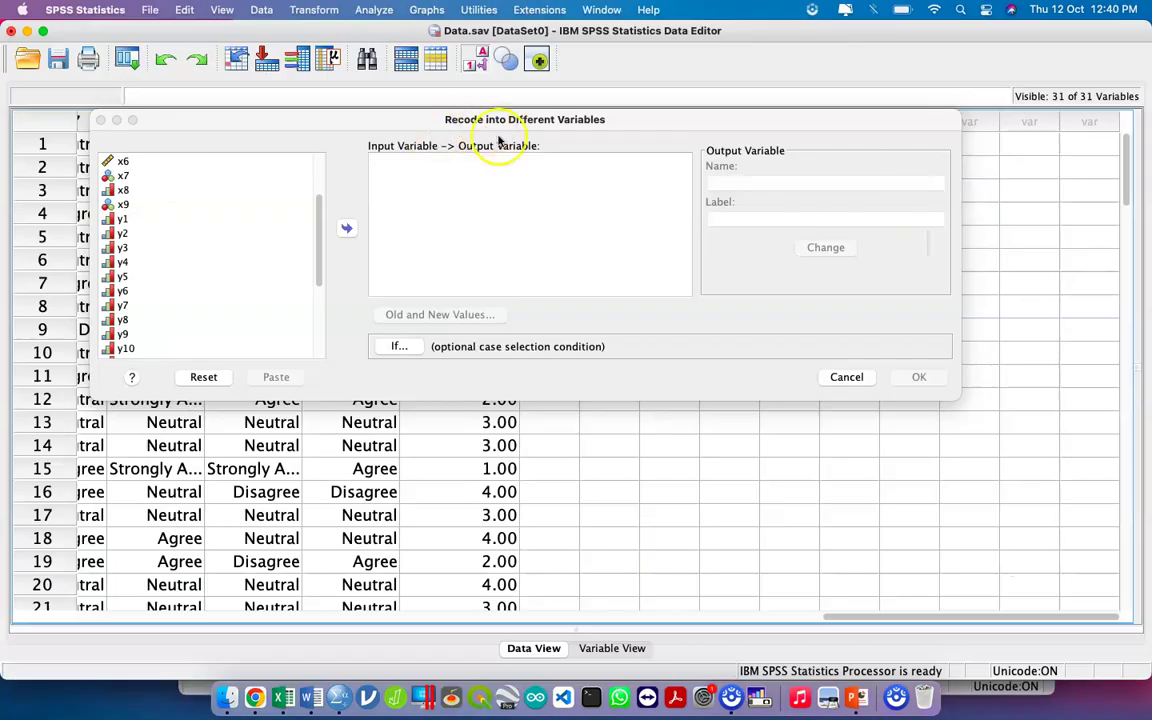
{"action": "left_click", "coordinate": [845, 377]}
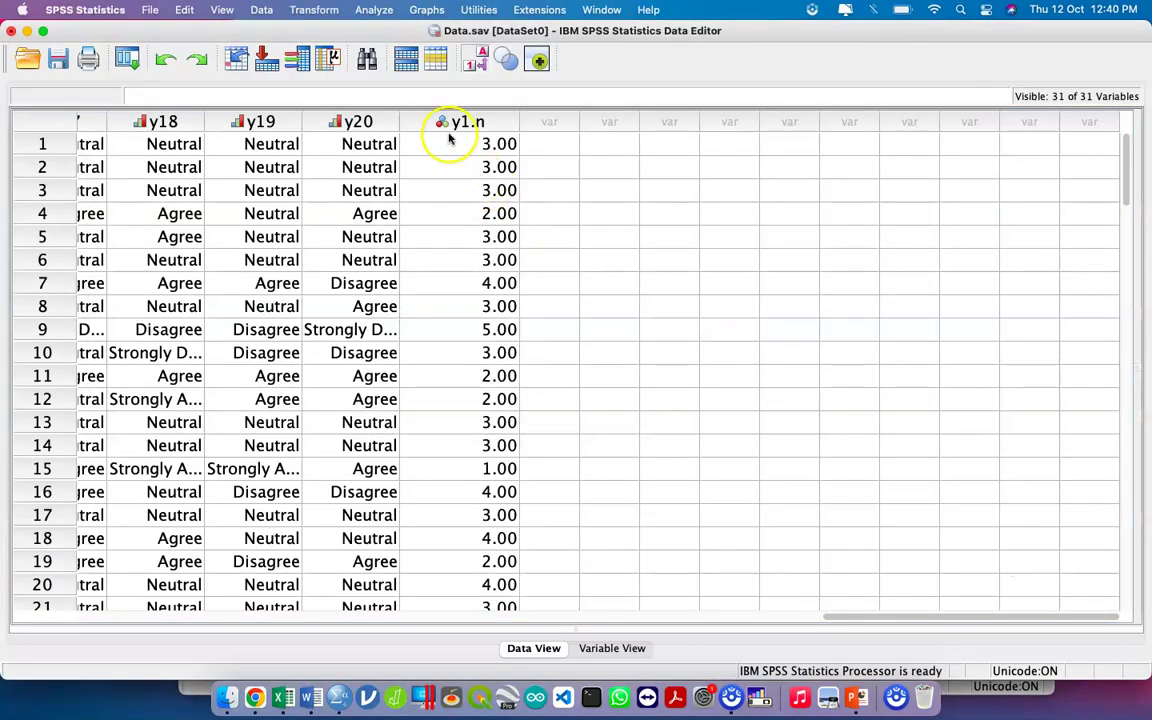
{"action": "key", "text": "ctrl+Up"}
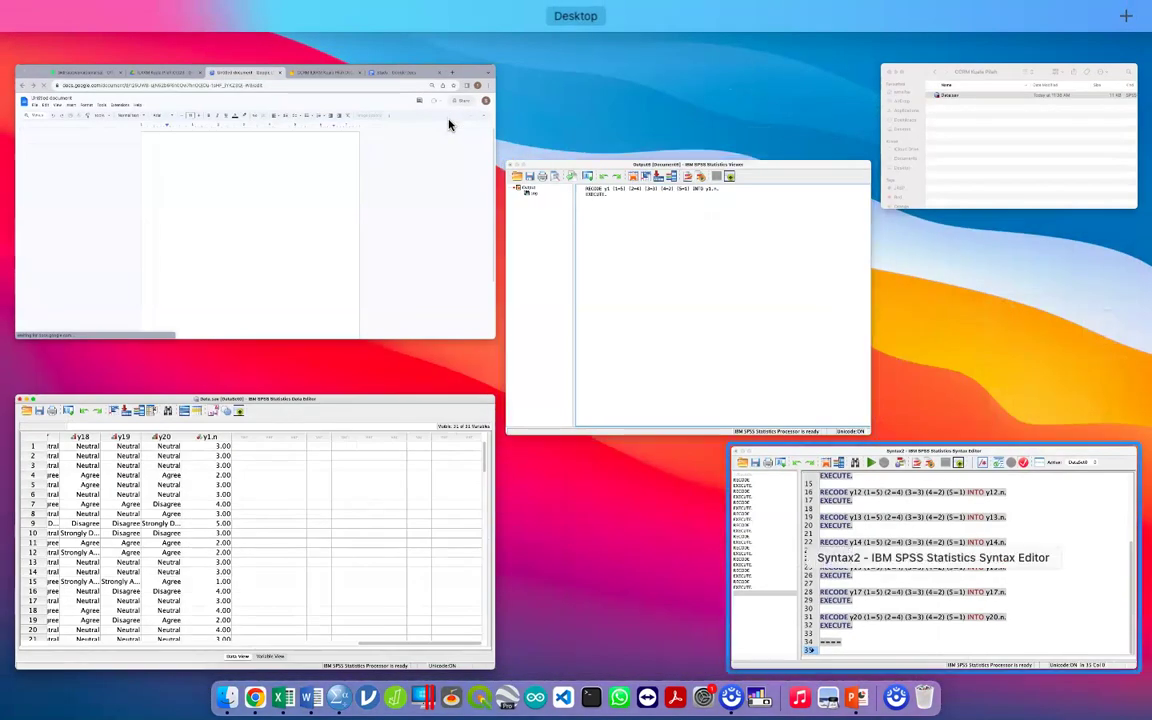
- Switch to the SPSS Syntax Editor, copy the entire recode syntax and run it
{"action": "key", "text": "Return"}
{"action": "left_click", "coordinate": [404, 584]}
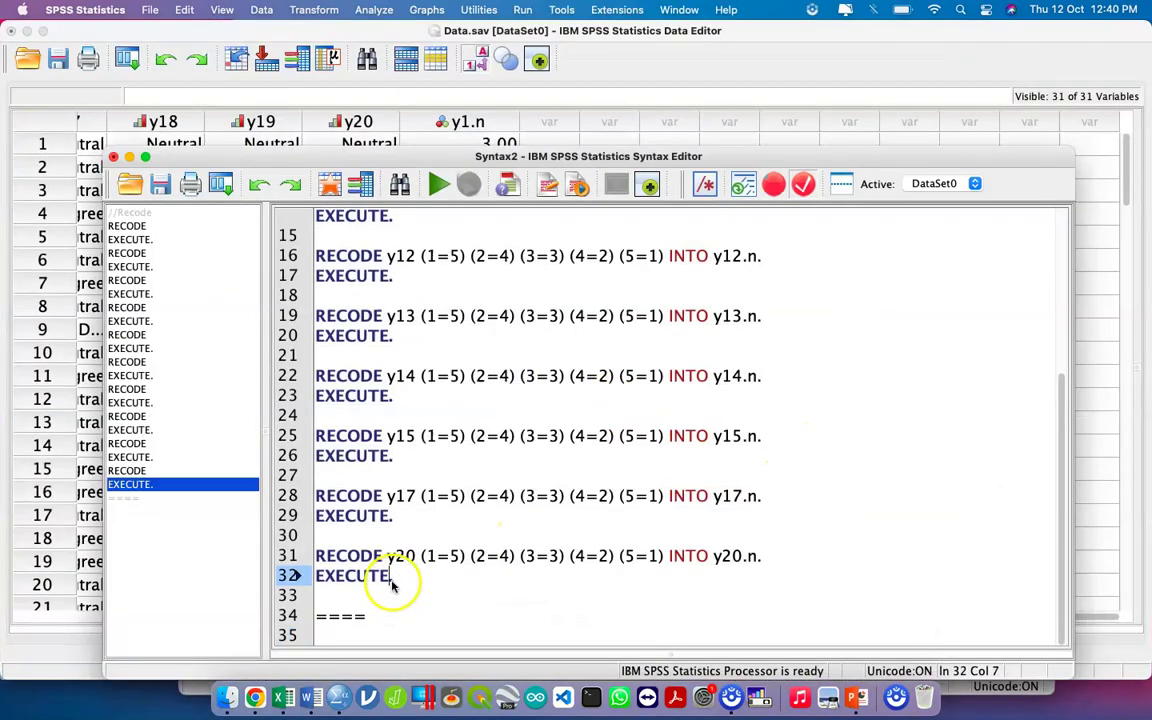
{"action": "left_click", "coordinate": [419, 580]}
{"action": "key", "text": "super+a"}
{"action": "key", "text": "super+c"}
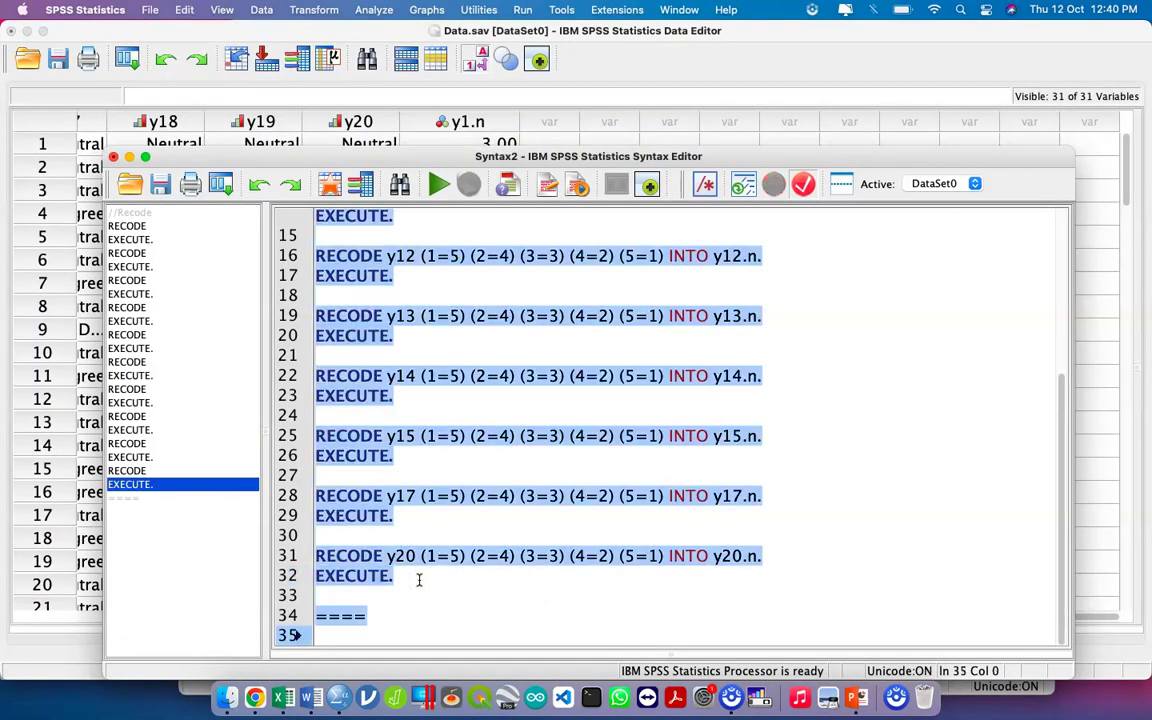
{"action": "left_click", "coordinate": [437, 186]}
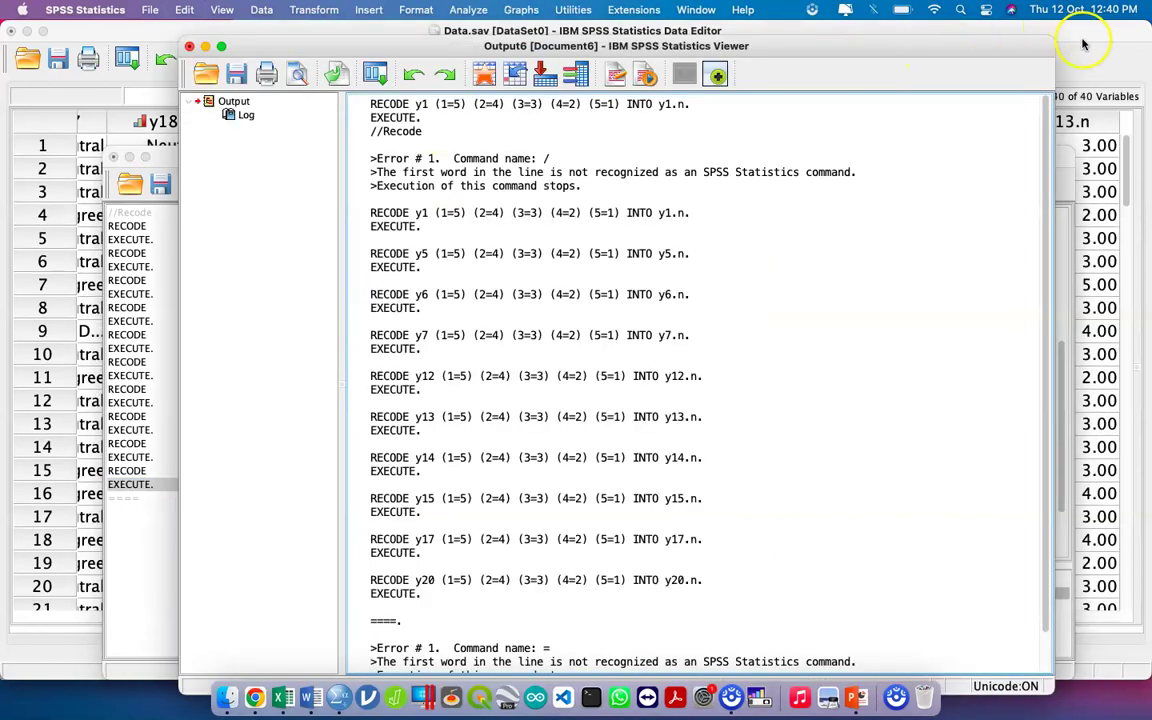
- Bring up the Data Editor and look through the recoded columns from y1.n to y20.n
{"action": "left_click", "coordinate": [1083, 44]}
{"action": "left_click", "coordinate": [475, 122]}
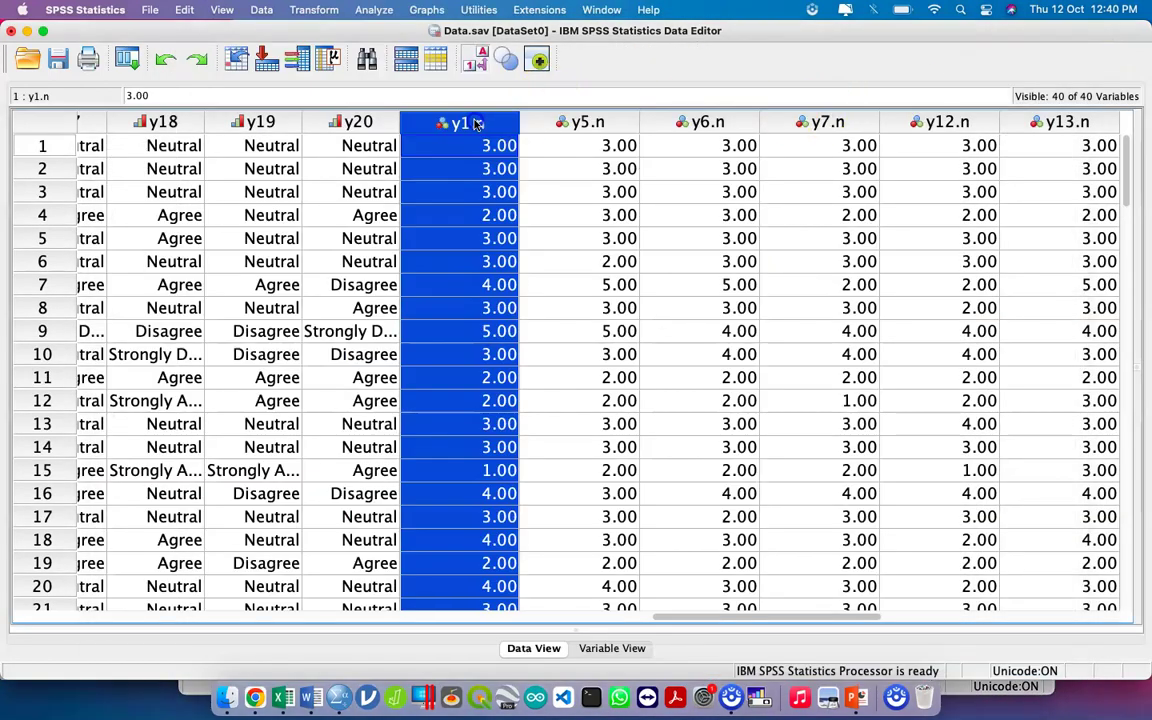
{"action": "key", "text": "Right"}
{"action": "key", "text": "Right"}
{"action": "key", "text": "Right"}
{"action": "key", "text": "Right"}
{"action": "key", "text": "Right"}
{"action": "key", "text": "Right"}
{"action": "key", "text": "Right"}
{"action": "key", "text": "Right"}
{"action": "key", "text": "Right"}
{"action": "key", "text": "Right"}
{"action": "key", "text": "Right"}
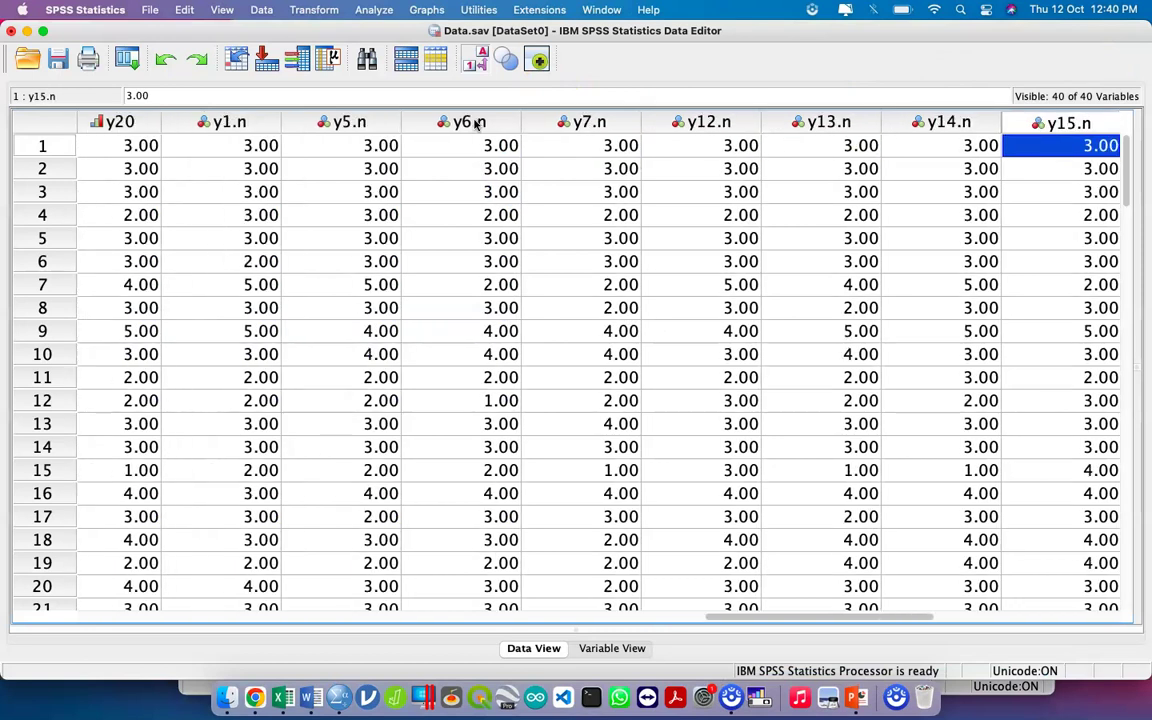
{"action": "key", "text": "Right"}
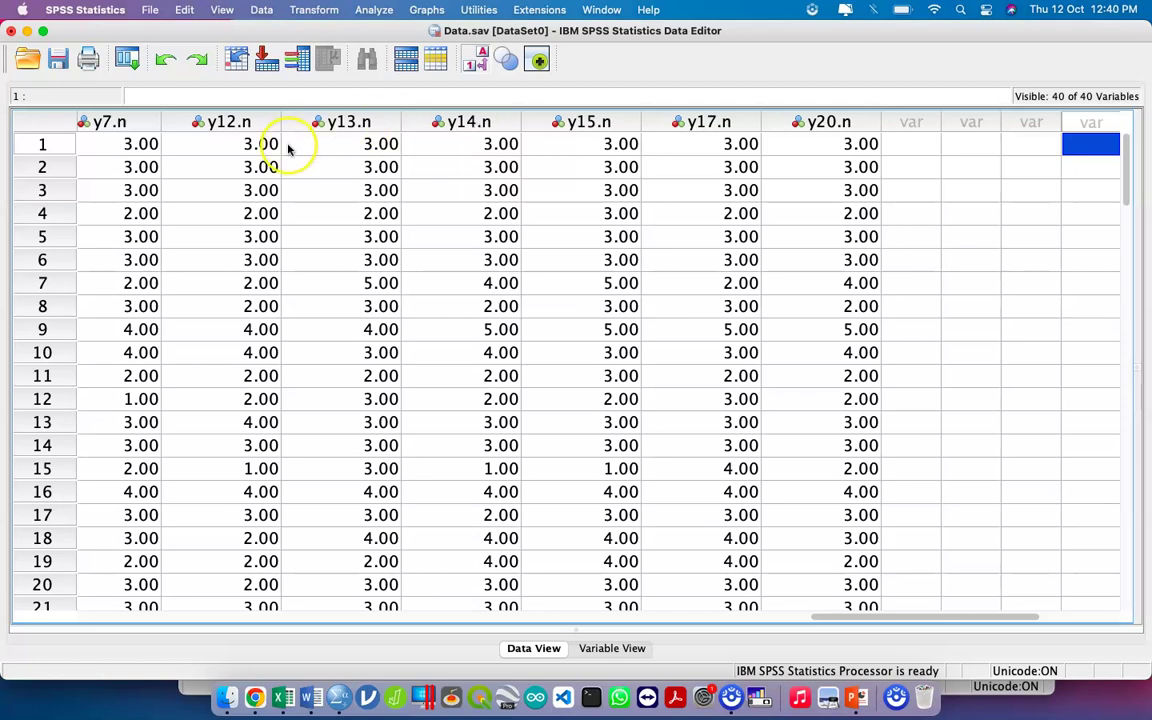
{"action": "scroll", "coordinate": [173, 175], "scroll_direction": "left", "scroll_amount": 15}
- Switch to the untitled Google Docs document in Chrome and rename it Syantax
{"action": "key", "text": "ctrl+Up"}
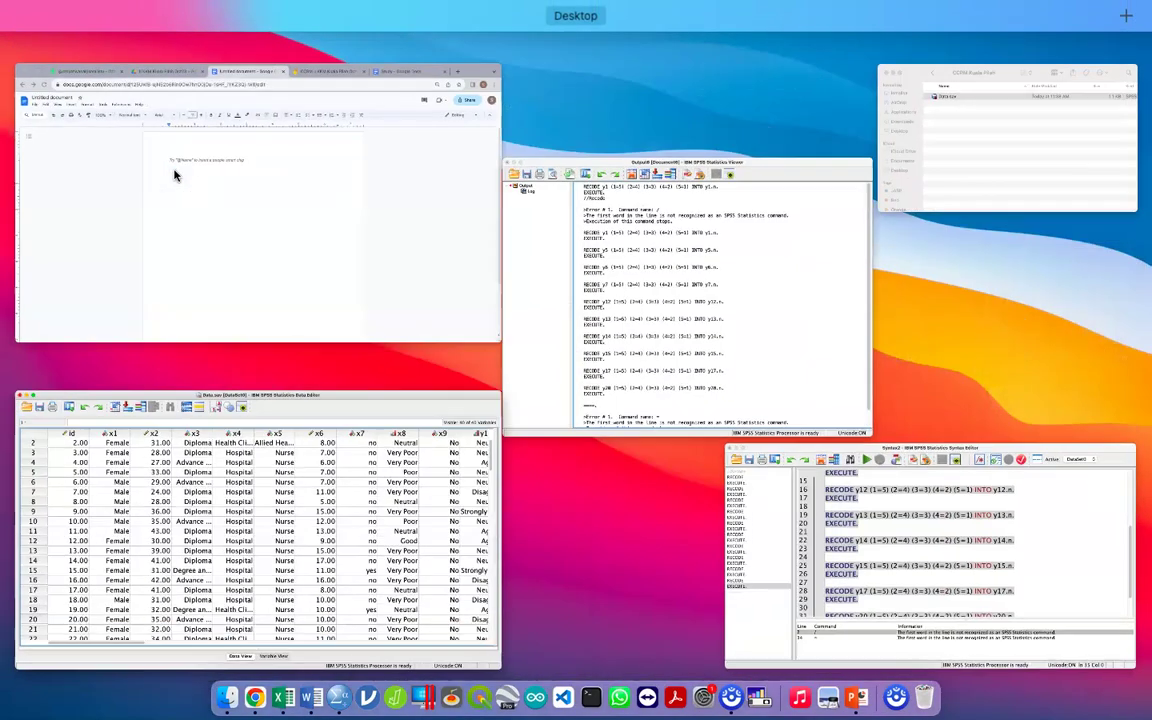
{"action": "left_click", "coordinate": [174, 176]}
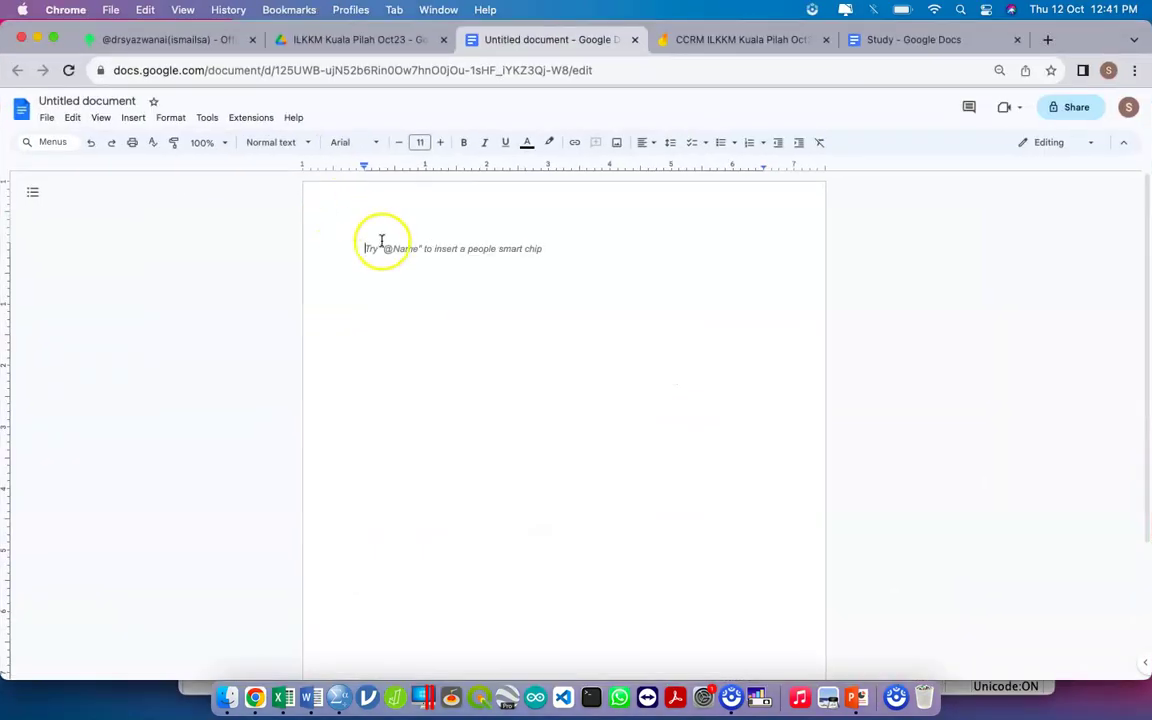
{"action": "left_click", "coordinate": [131, 100]}
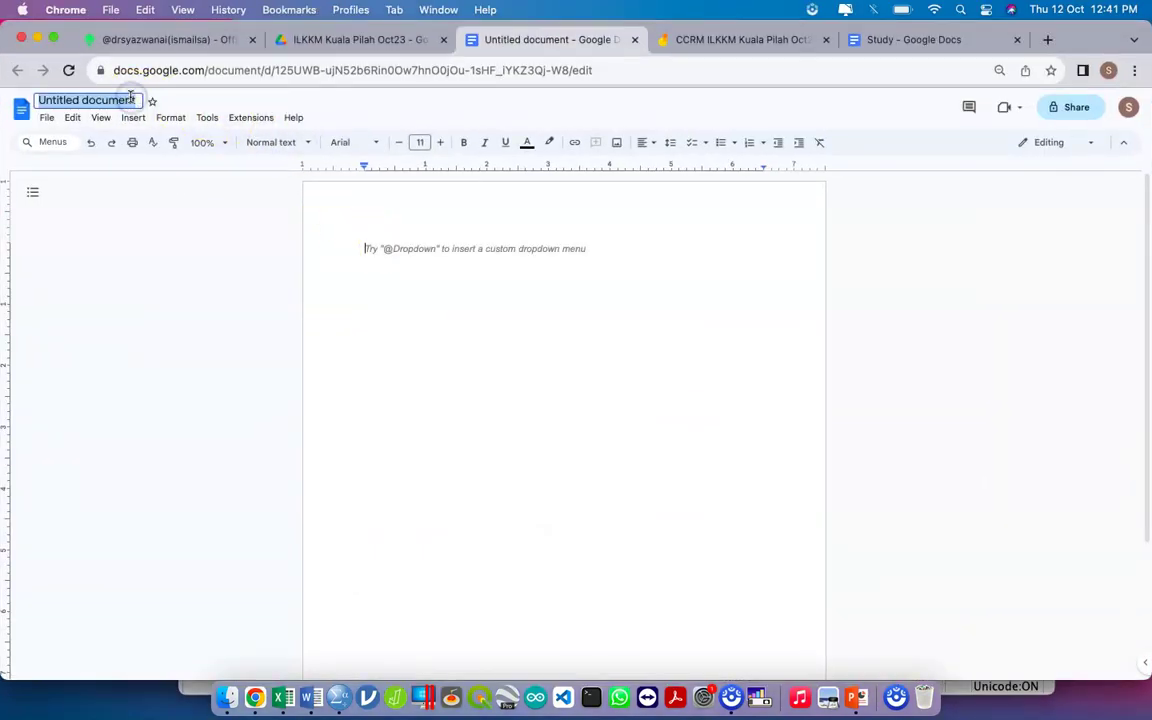
{"action": "type", "text": "Syantax"}
{"action": "key", "text": "Return"}
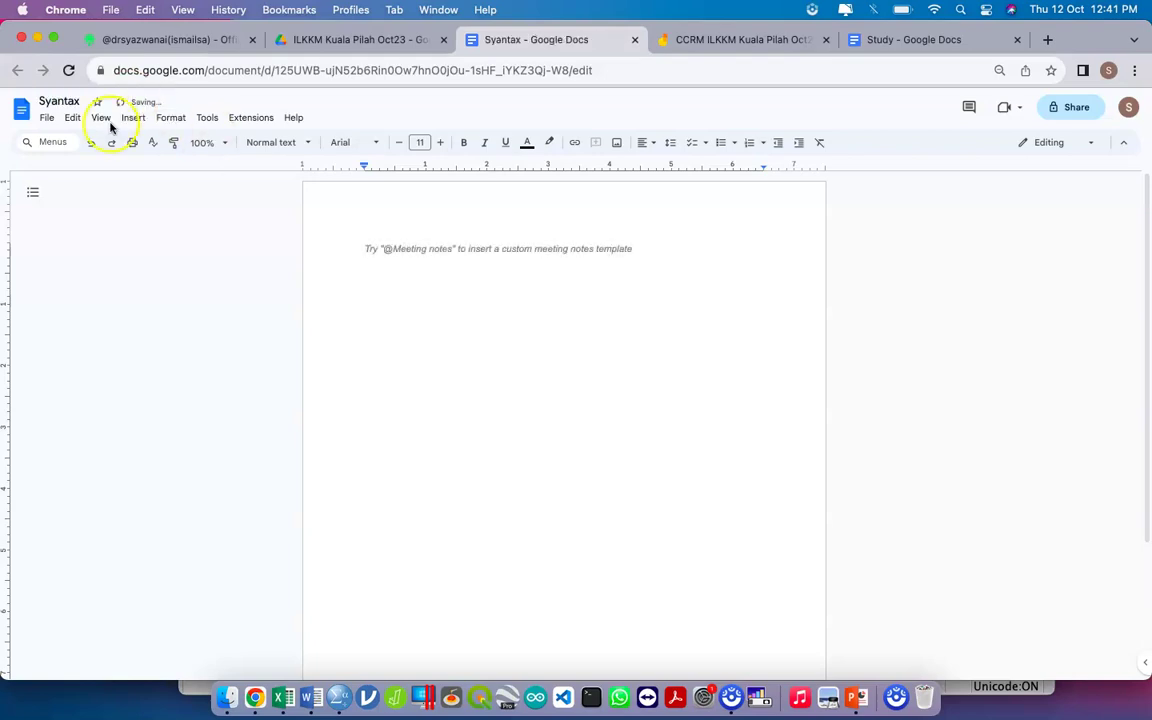
- Enter the heading "Syntax:" in the document and paste the full recode syntax below it, leaving a blank line between
{"action": "type", "text": "Syntax"}
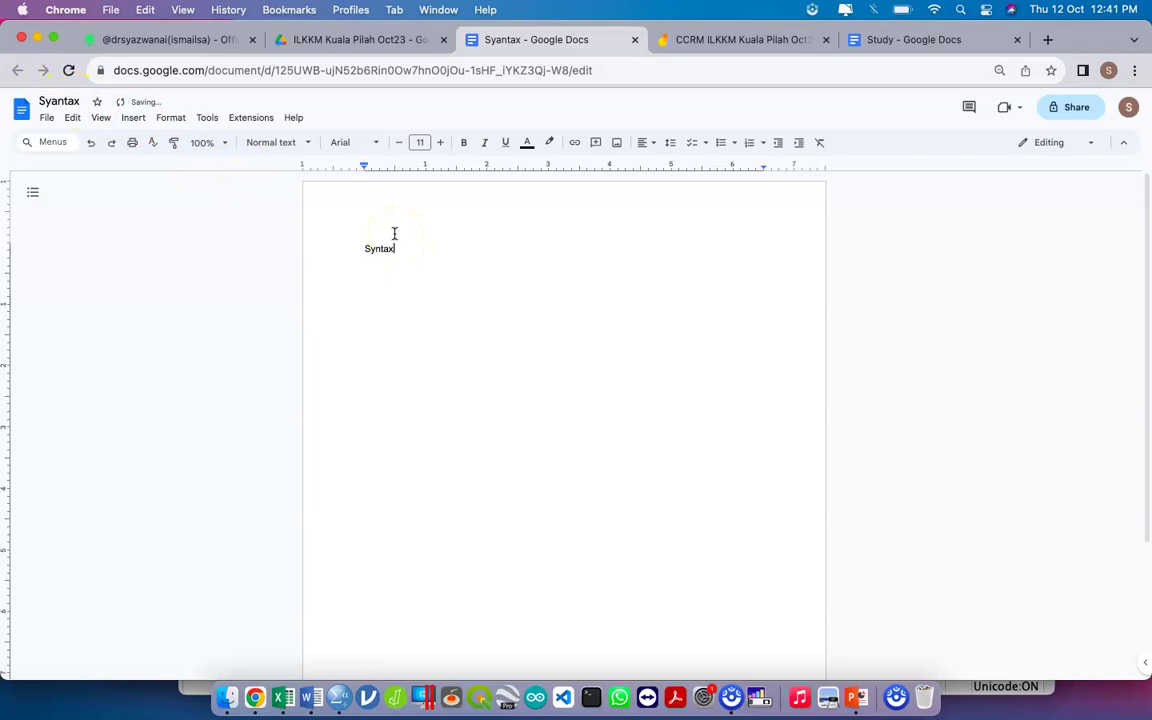
{"action": "type", "text": ":"}
{"action": "key", "text": "Return"}
{"action": "key", "text": "Return"}
{"action": "type", "text": "//Recode  RECODE y1 (1=5) (2=4) (3=3) (4=2) (5=1) INTO y1.n. EXECUTE.  RECODE y5 (1=5) (2=4) (3=3) (4=2) (5=1) INTO y5.n. EXECUTE.  RECODE y6 (1=5) (2=4) (3=3) (4=2) (5=1) INTO y6.n. EXECUTE.  RECODE y7 (1=5) (2=4) (3=3) (4=2) (5=1) INTO y7.n. EXECUTE.  RECODE y12 (1=5) (2=4) (3=3) (4=2) (5=1) INTO y12.n. EXECUTE.  RECODE y13 (1=5) (2=4) (3=3) (4=2) (5=1) INTO y13.n. EXECUTE.  RECODE y14 (1=5) (2=4) (3=3) (4=2) (5=1) INTO y14.n. EXECUTE.  RECODE y15 (1=5) (2=4) (3=3) (4=2) (5=1) INTO y15.n. EXECUTE.  RECODE y17 (1=5) (2=4) (3=3) (4=2) (5=1) INTO y17.n. EXECUTE.  RECODE y20 (1=5) (2=4) (3=3) (4=2) (5=1) INTO y20.n. EXECUTE.  ===="}
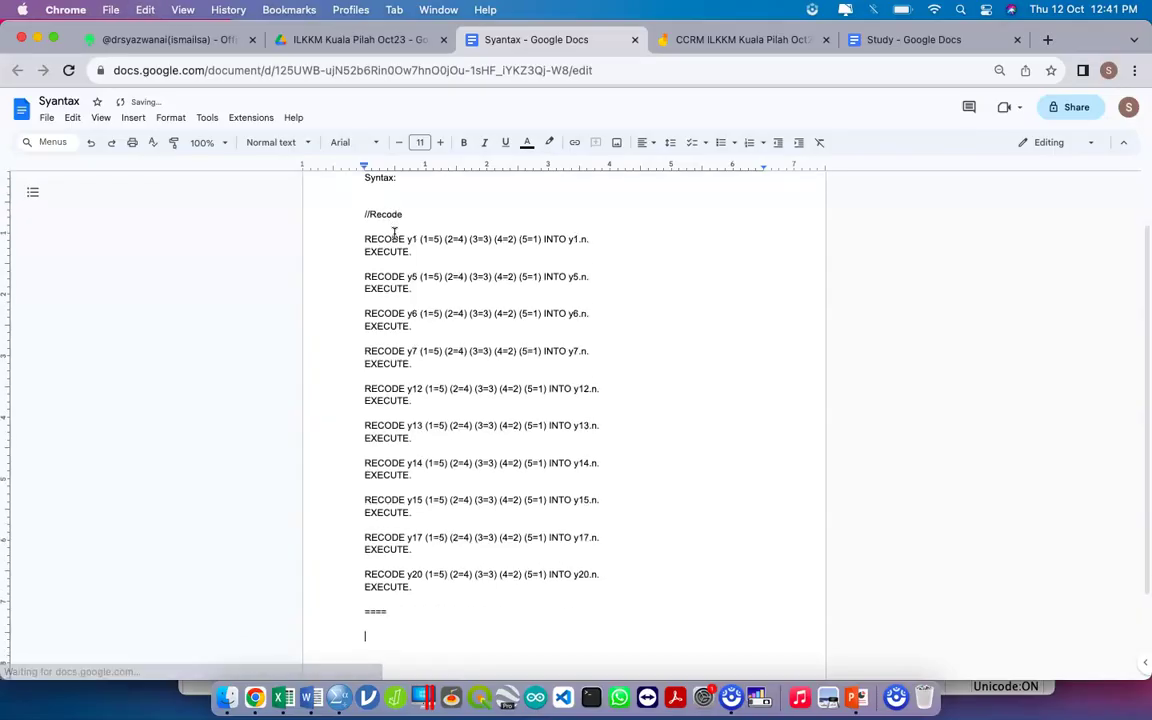
- Copy the recode block from //Recode to ==== in the document and paste it over all content in the SPSS Syntax Editor
{"action": "left_click_drag", "start_coordinate": [411, 617], "coordinate": [363, 203]}
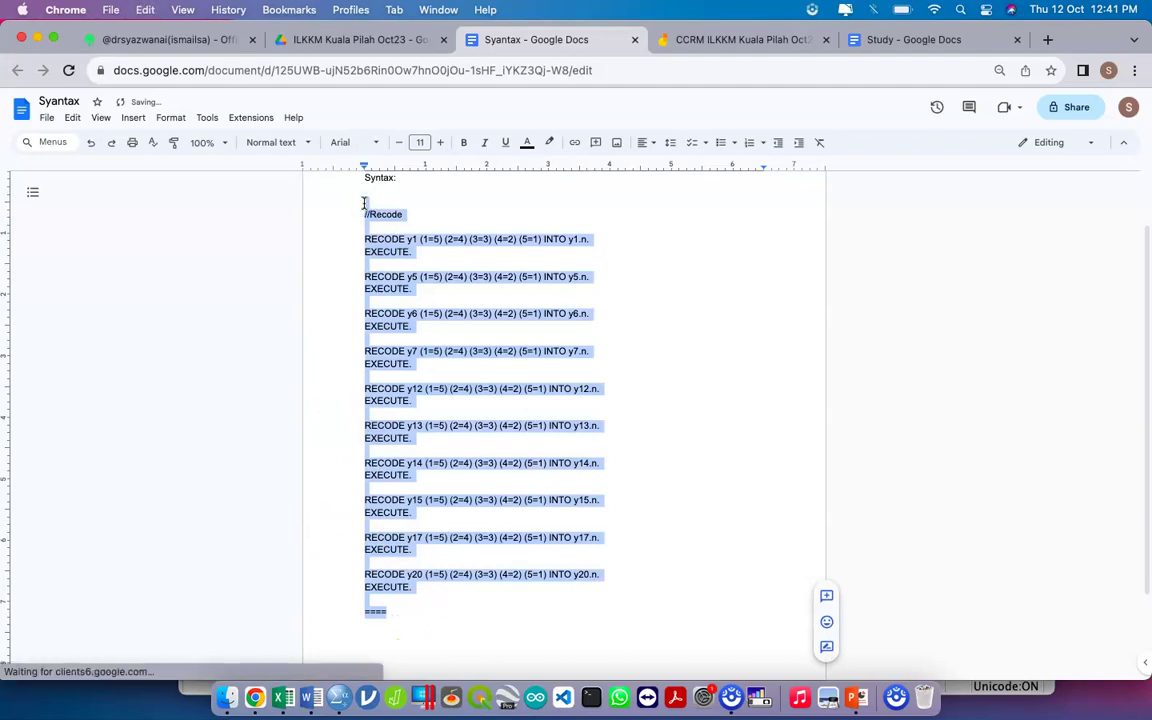
{"action": "key", "text": "ctrl+Up"}
{"action": "left_click", "coordinate": [827, 471]}
{"action": "left_click", "coordinate": [827, 471]}
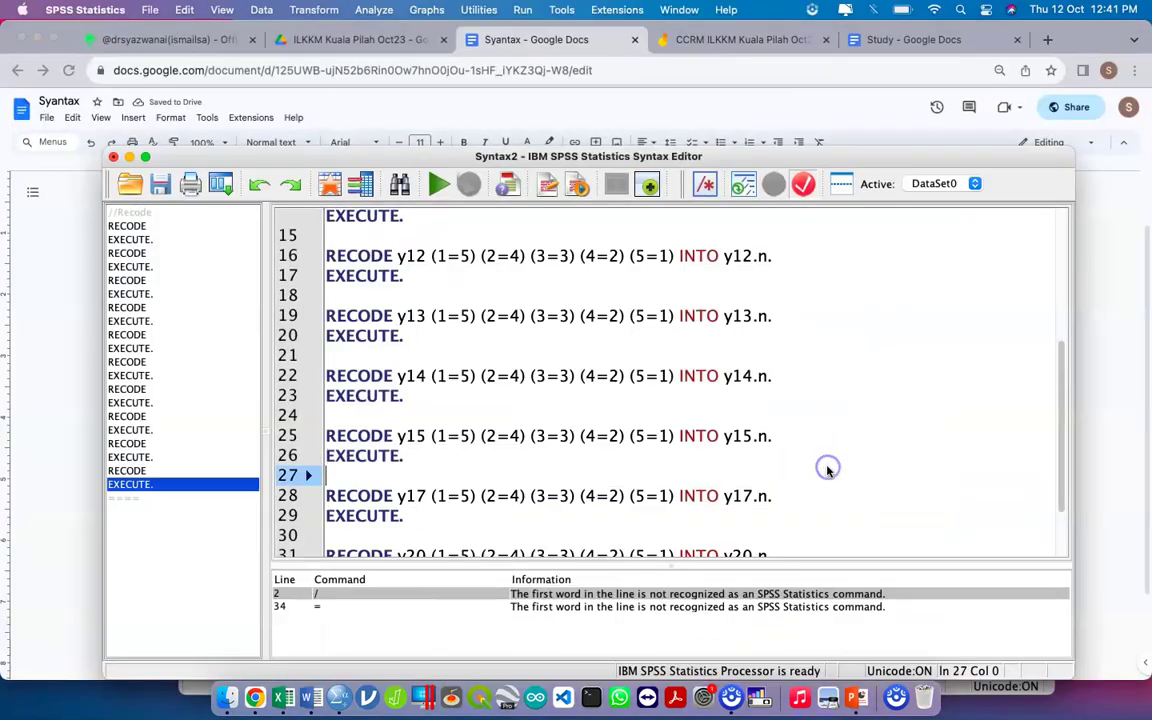
{"action": "key", "text": "super+a"}
{"action": "key", "text": "super+v"}
{"action": "key", "text": "super+a"}
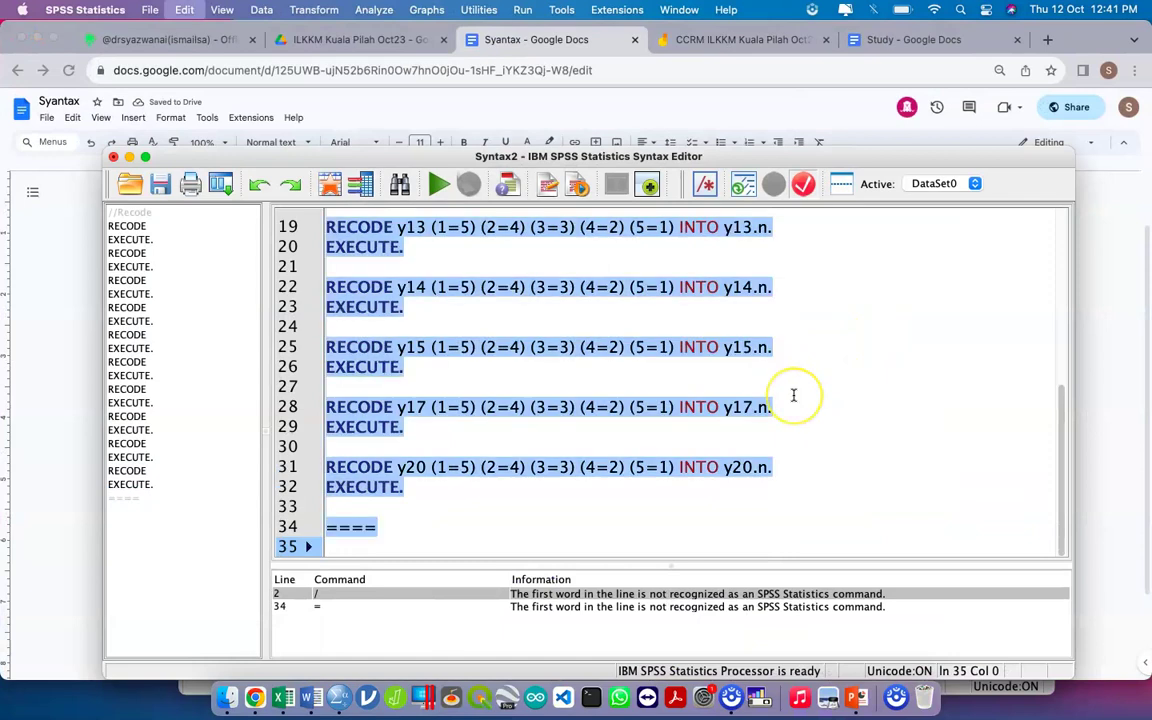
- Close the Find and Replace dialog and run the selected recode syntax
{"action": "key", "text": "super+f"}
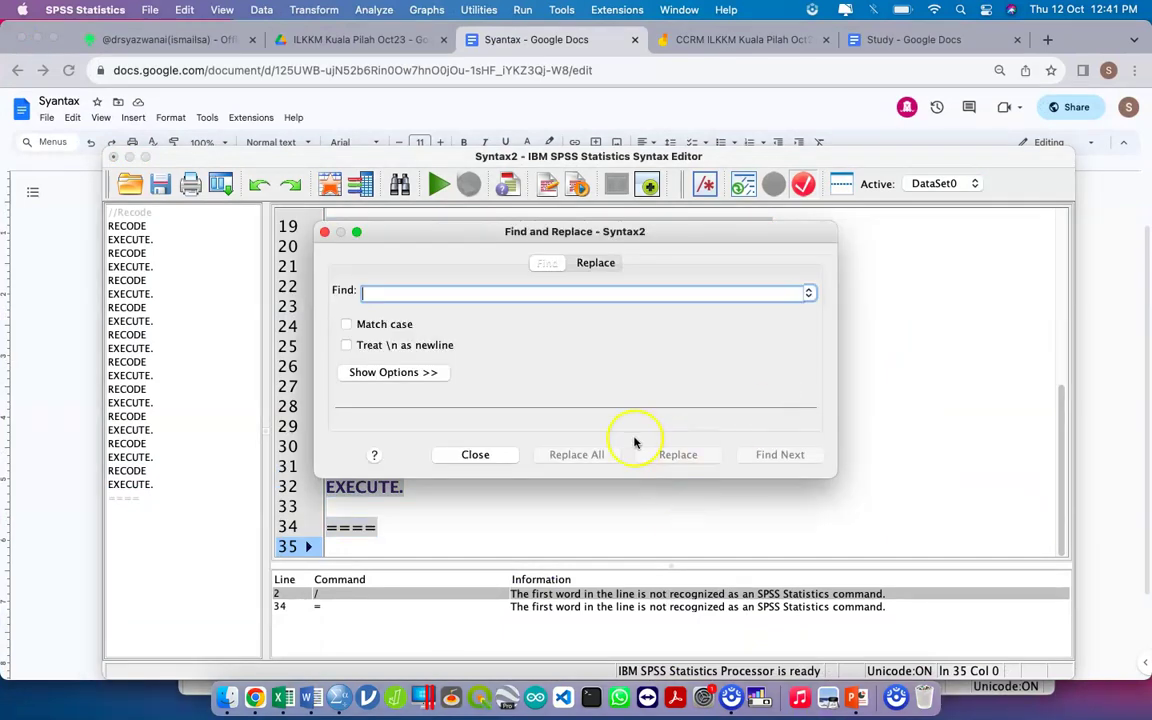
{"action": "left_click", "coordinate": [490, 454]}
{"action": "key", "text": "super+r"}
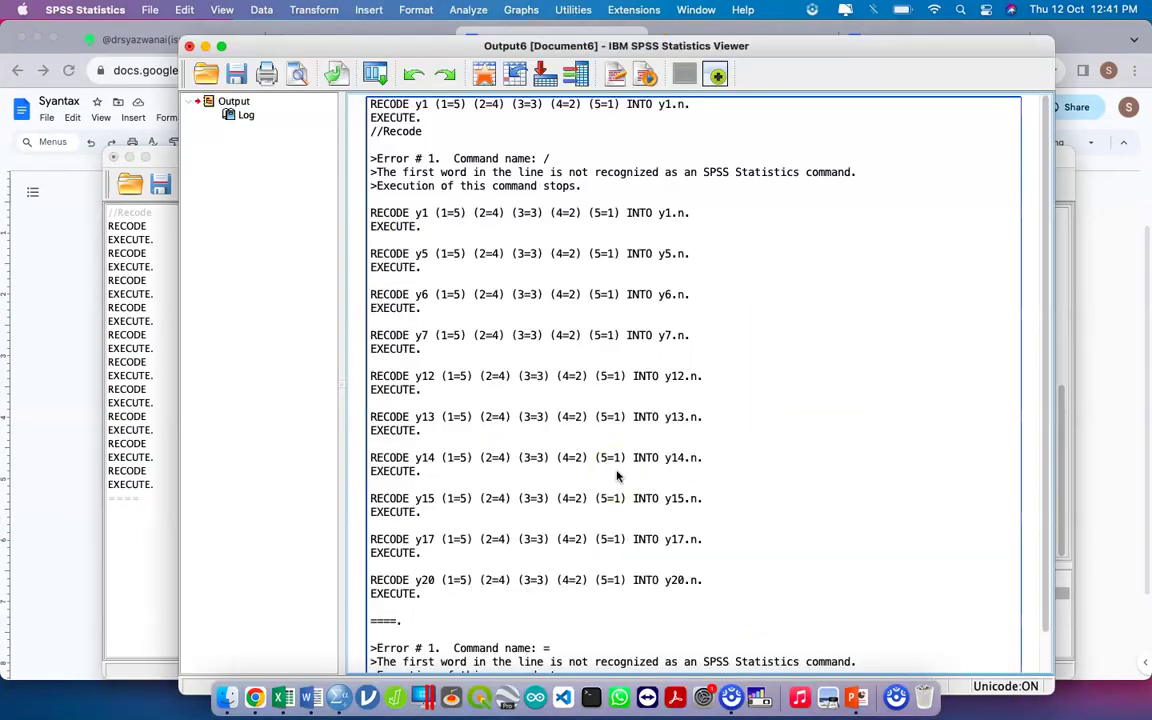
- Switch to the SPSS Data Editor, check the recoded columns through y20.n and save the Data.sav dataset
{"action": "key", "text": "ctrl+Up"}
{"action": "key", "text": "Left"}
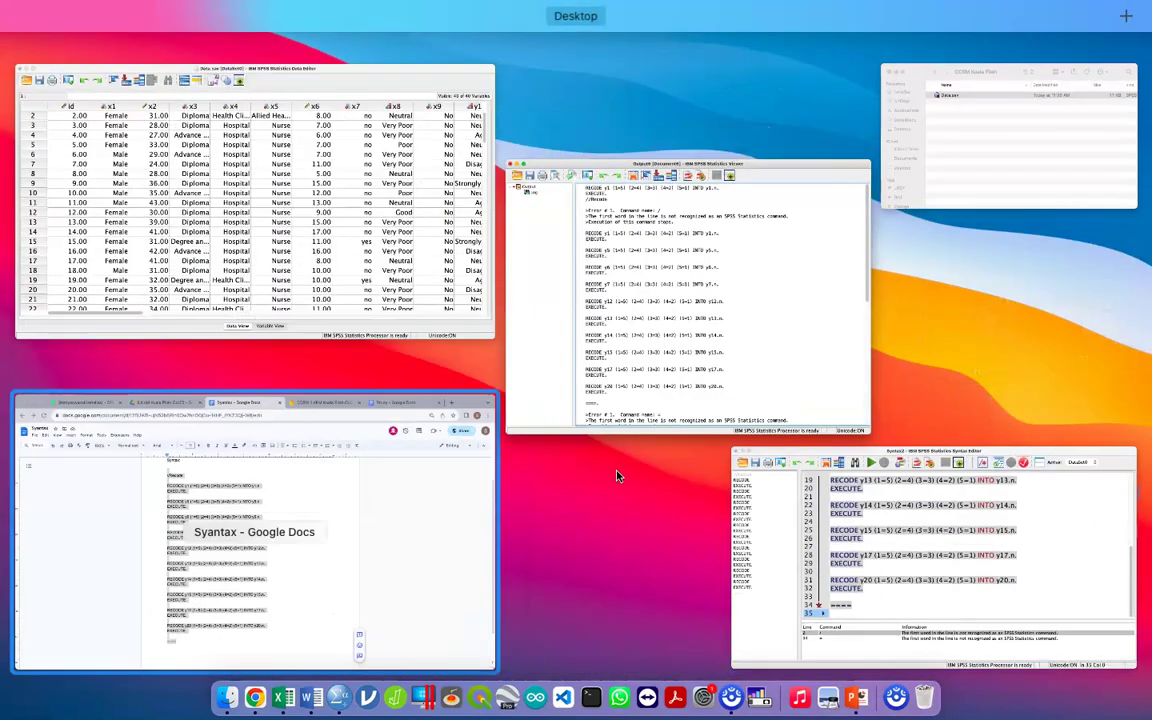
{"action": "key", "text": "Up"}
{"action": "key", "text": "Return"}
{"action": "scroll", "coordinate": [517, 250], "scroll_direction": "right", "scroll_amount": 10}
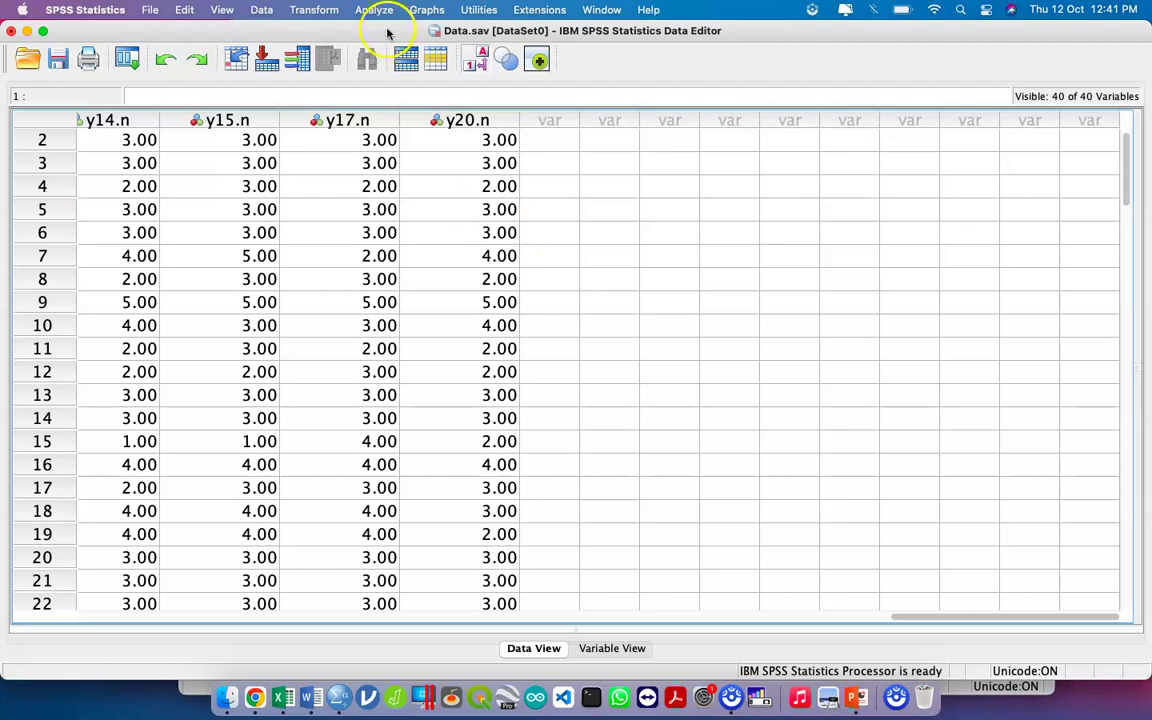
{"action": "left_click", "coordinate": [70, 63]}
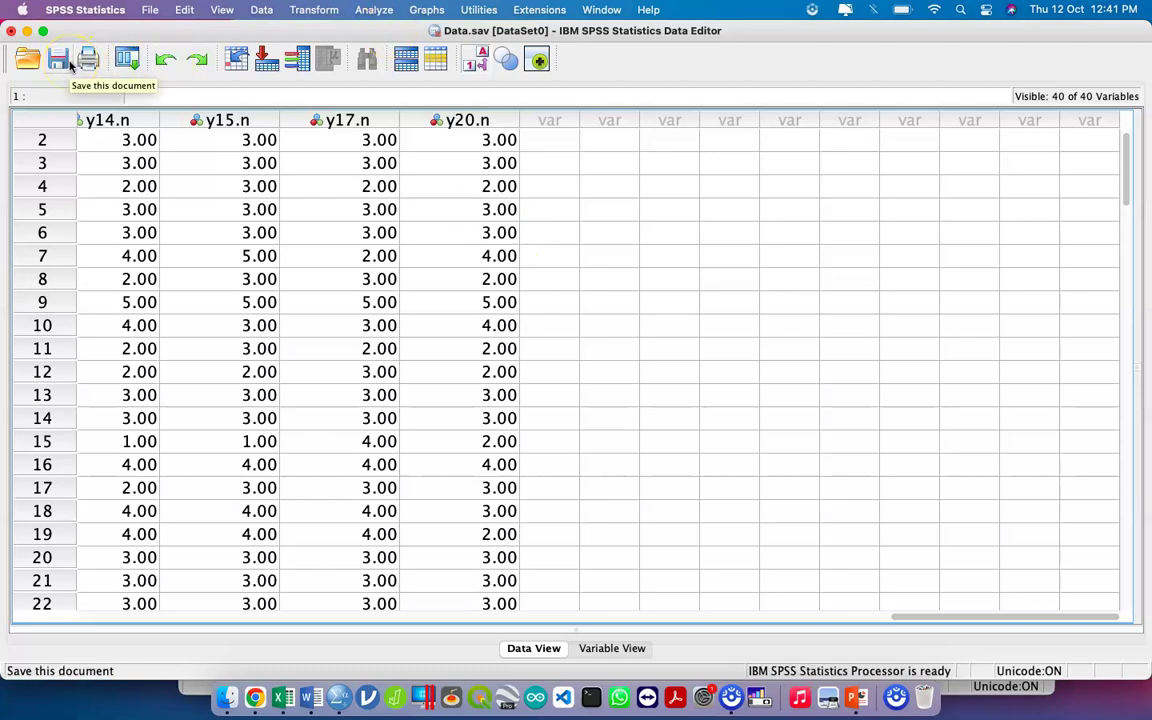